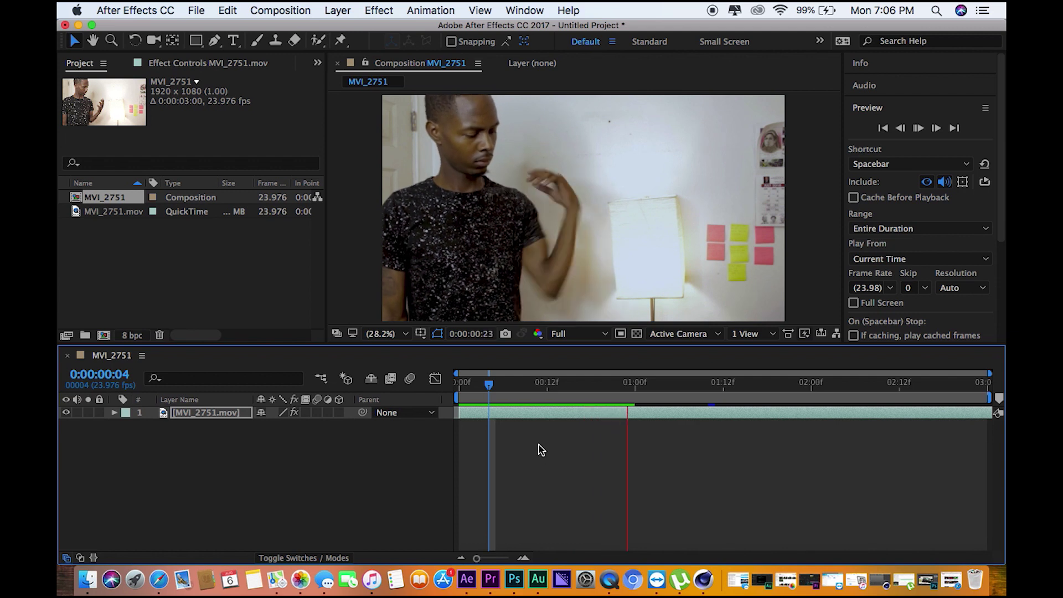
Step: Watch the desktop clip "fire hand effect.mp4" full screen in QuickTime Player, then return to After Effects with its window full size
left_click_drag(658, 26, 656, 88)
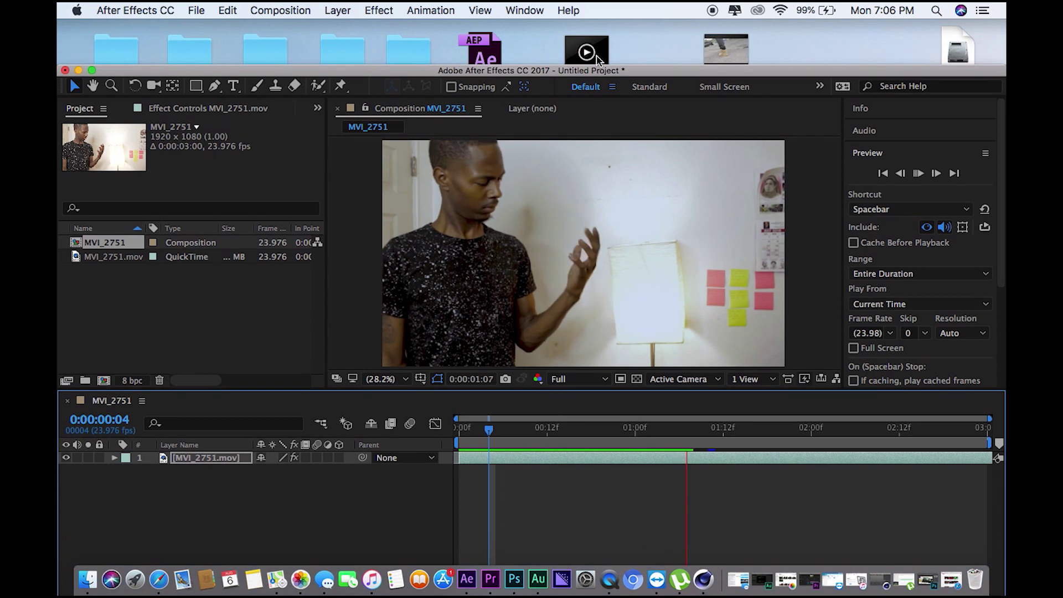
double_click(600, 58)
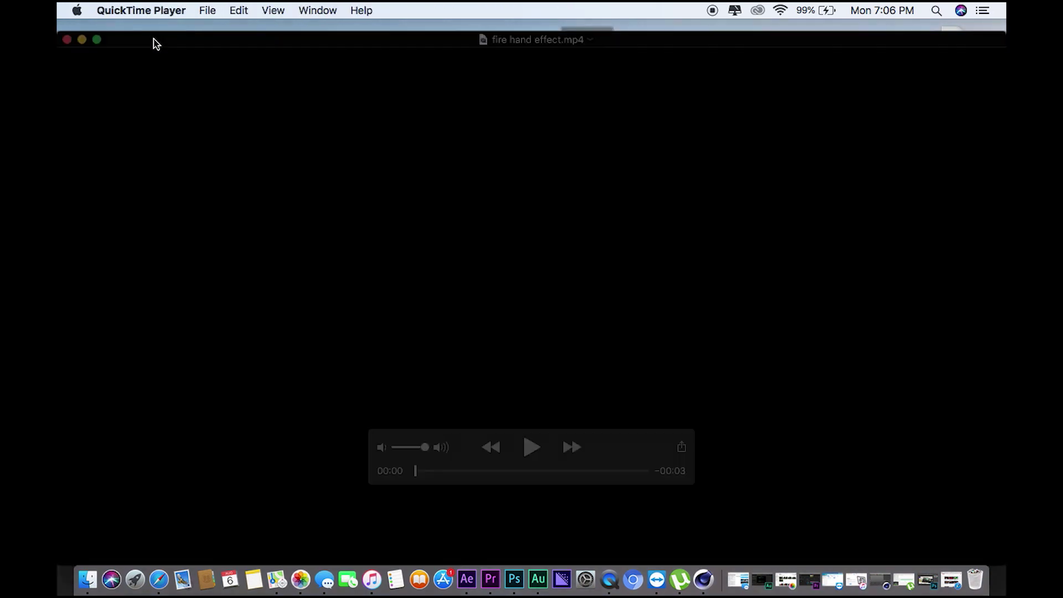
left_click(97, 40)
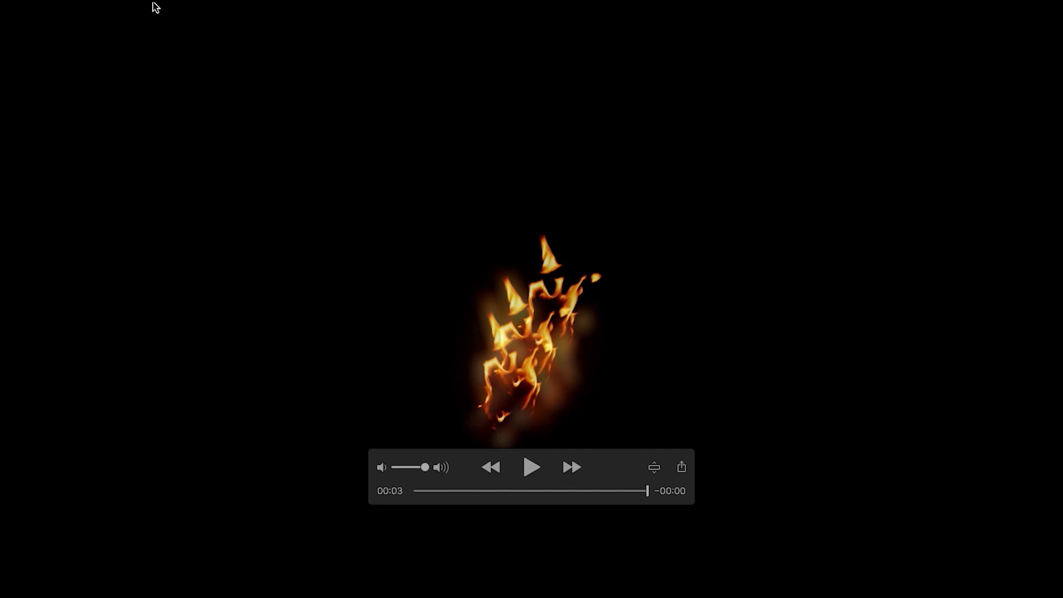
left_click(67, 27)
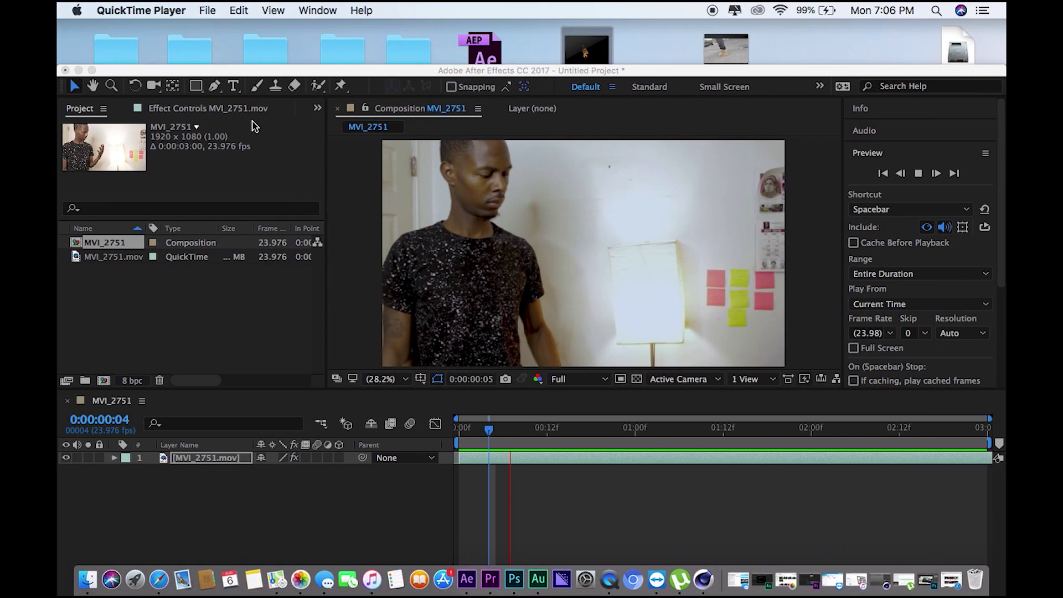
left_click(92, 71)
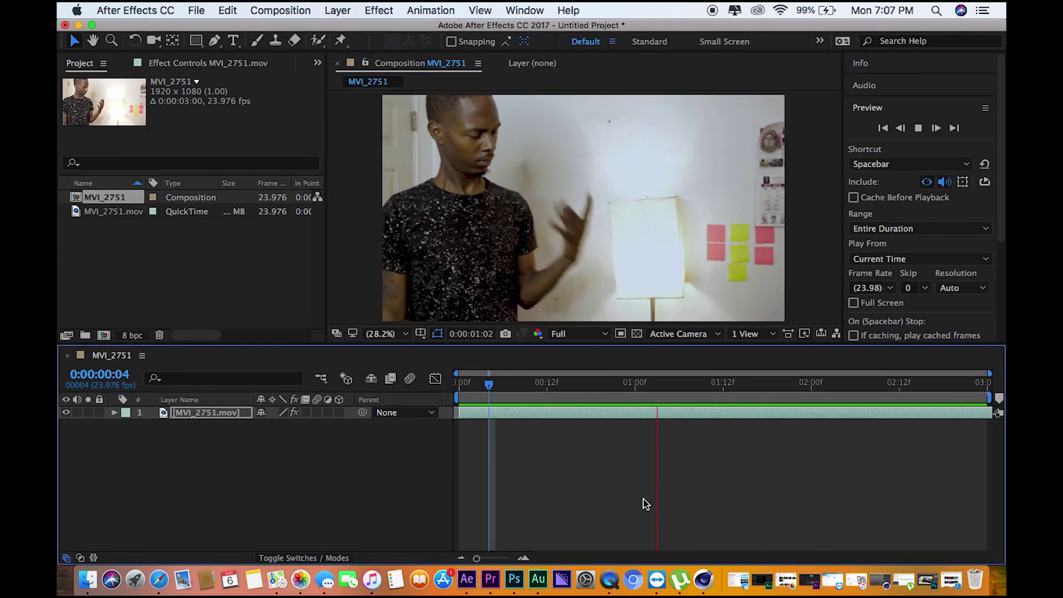
Step: Stop the preview, add "fire hand effect.mp4" from the desktop as the top layer of MVI_2751, and hide that layer
key("space")
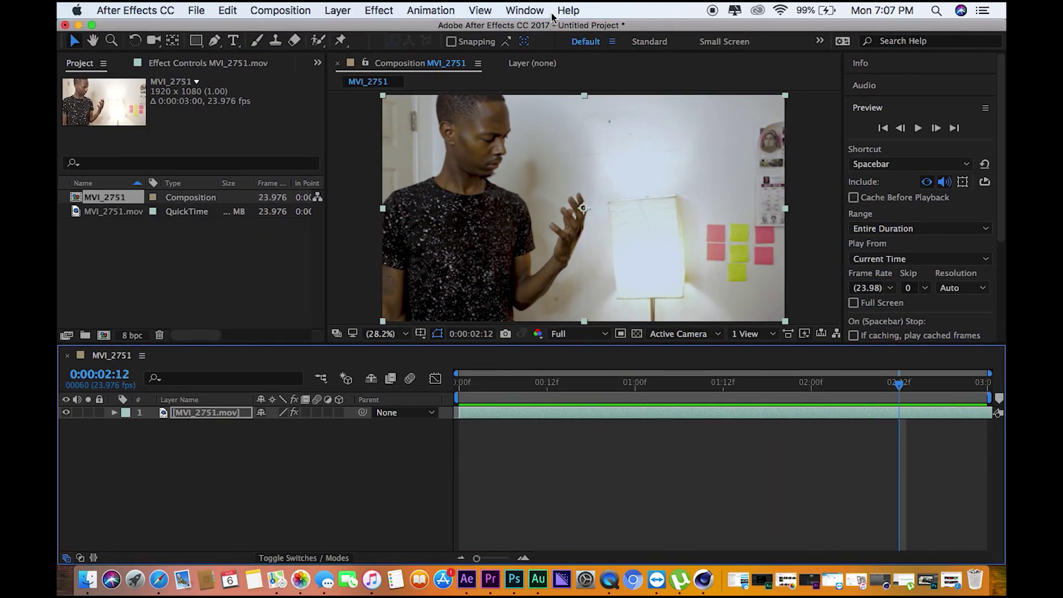
left_click_drag(570, 27, 570, 91)
left_click_drag(586, 52, 203, 206)
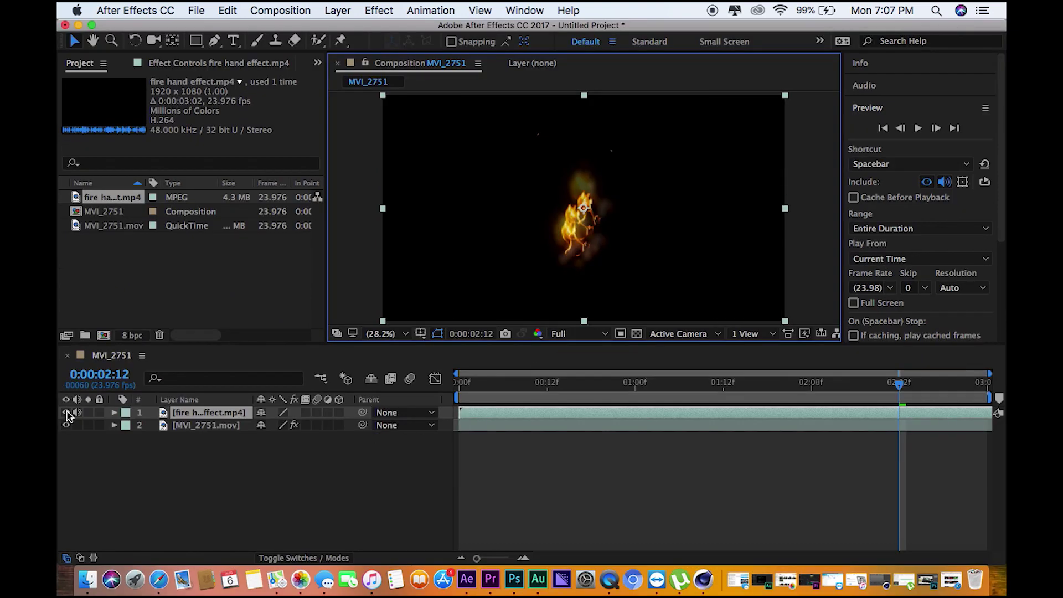
left_click(66, 412)
Step: Create a motion tracker on the MVI_2751.mov layer using Track Motion
left_click(527, 429)
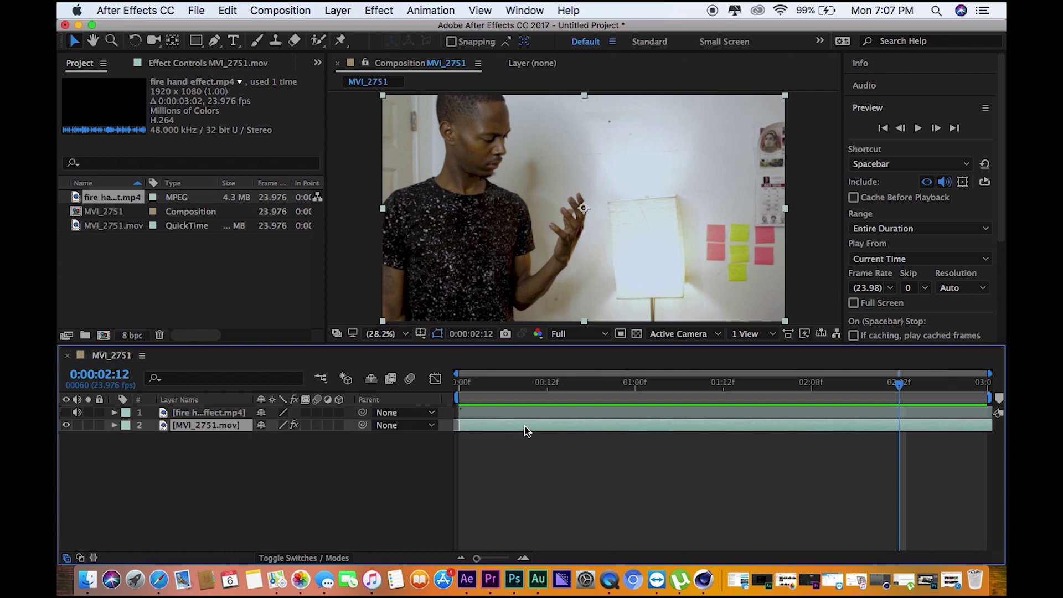
left_click(932, 113)
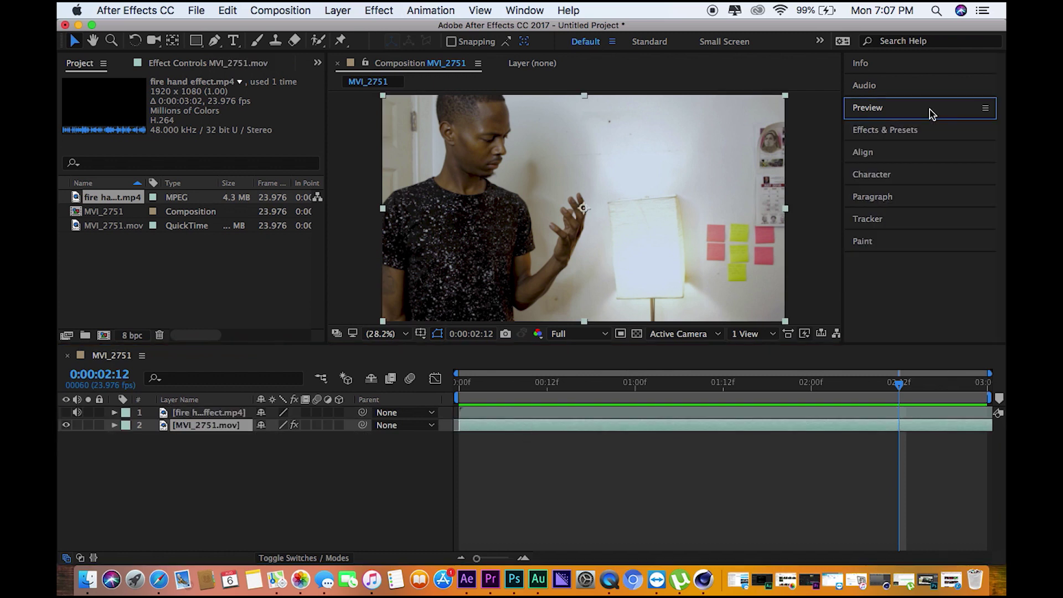
left_click(890, 222)
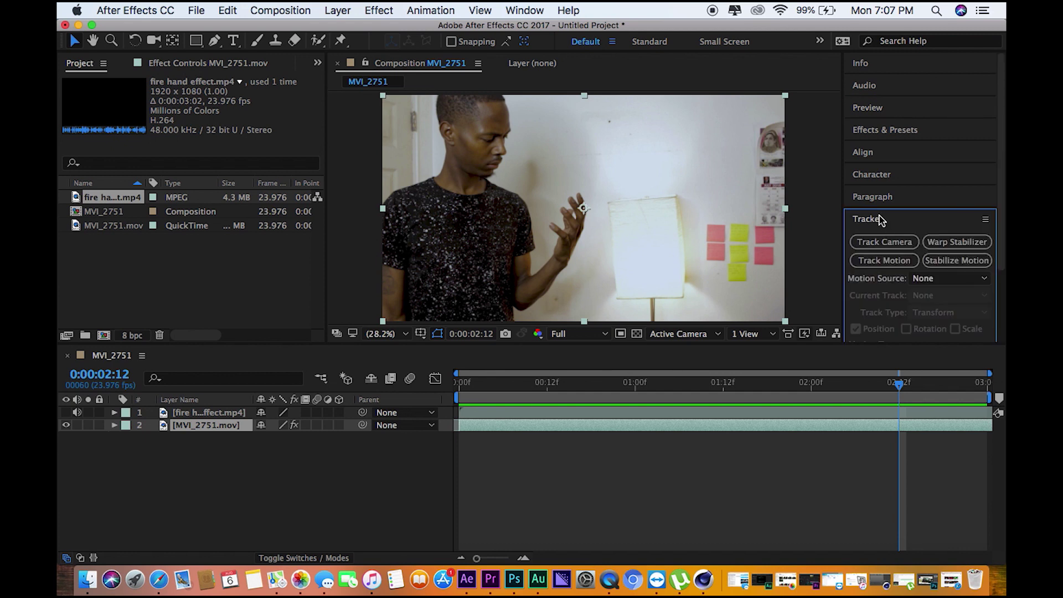
left_click(876, 262)
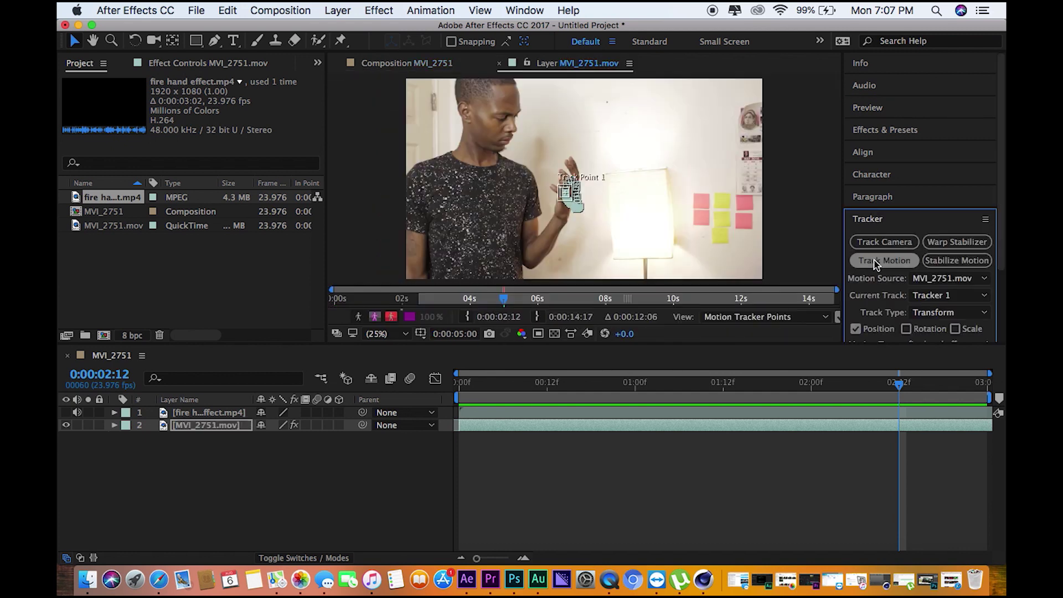
Step: Enlarge Track Point 1's feature and search regions and place the point over the palm of the raised hand
key("z")
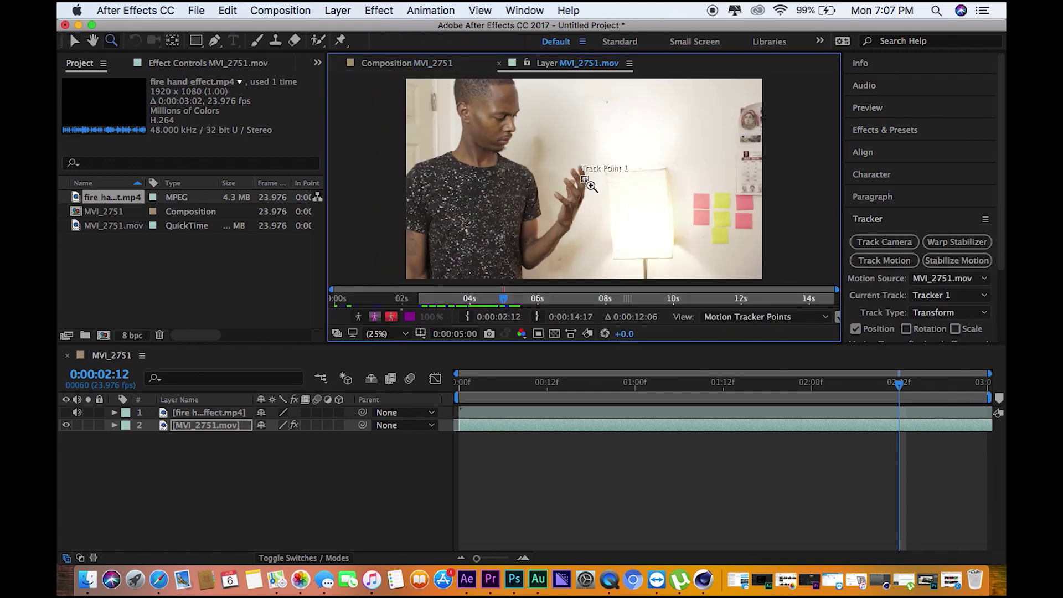
left_click(591, 186)
left_click(591, 187)
left_click(592, 186)
key("v")
left_click_drag(564, 154, 579, 181)
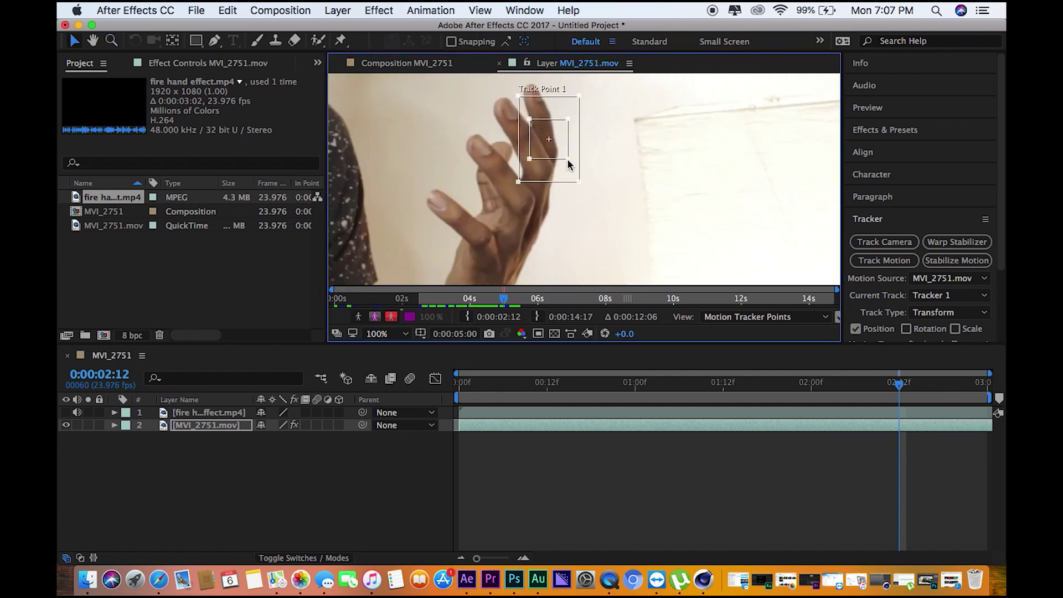
left_click_drag(553, 149, 513, 222)
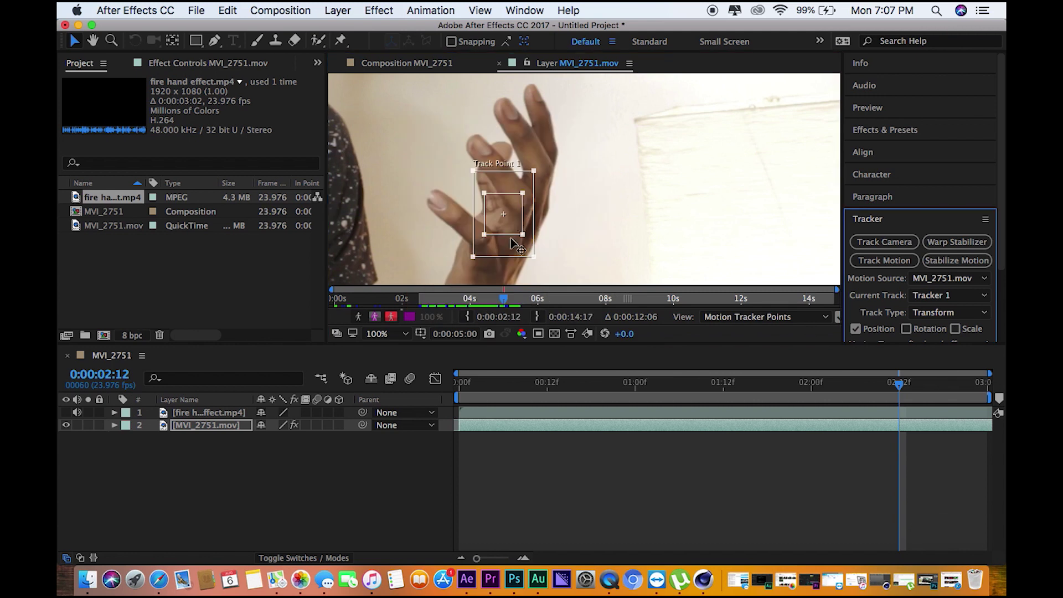
Step: At 0:00:01:03, realign Track Point 1 with the palm and analyze the hand's motion forward
left_click_drag(515, 394, 659, 414)
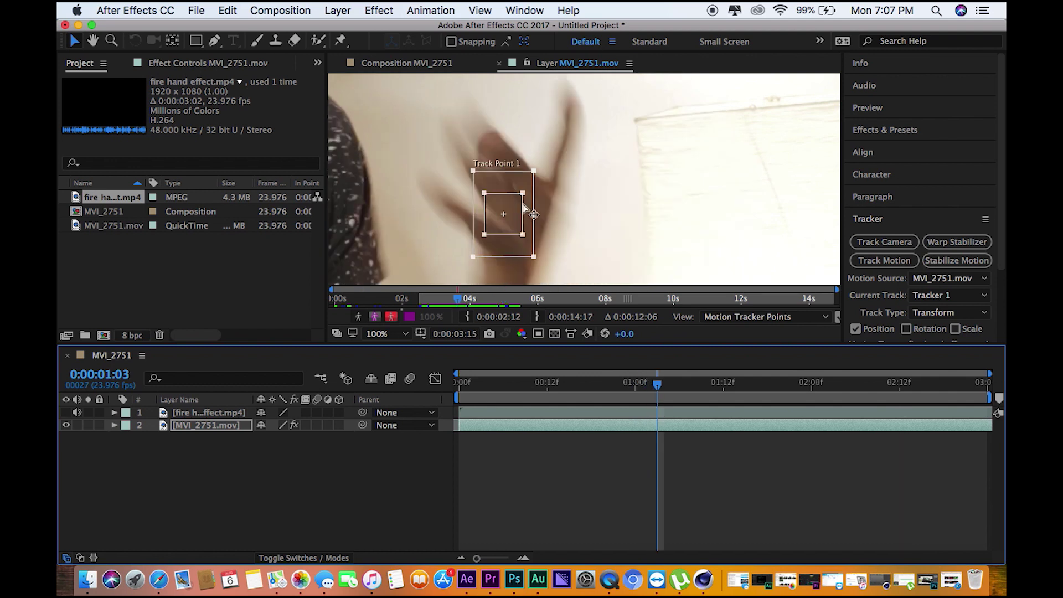
left_click_drag(525, 208, 536, 206)
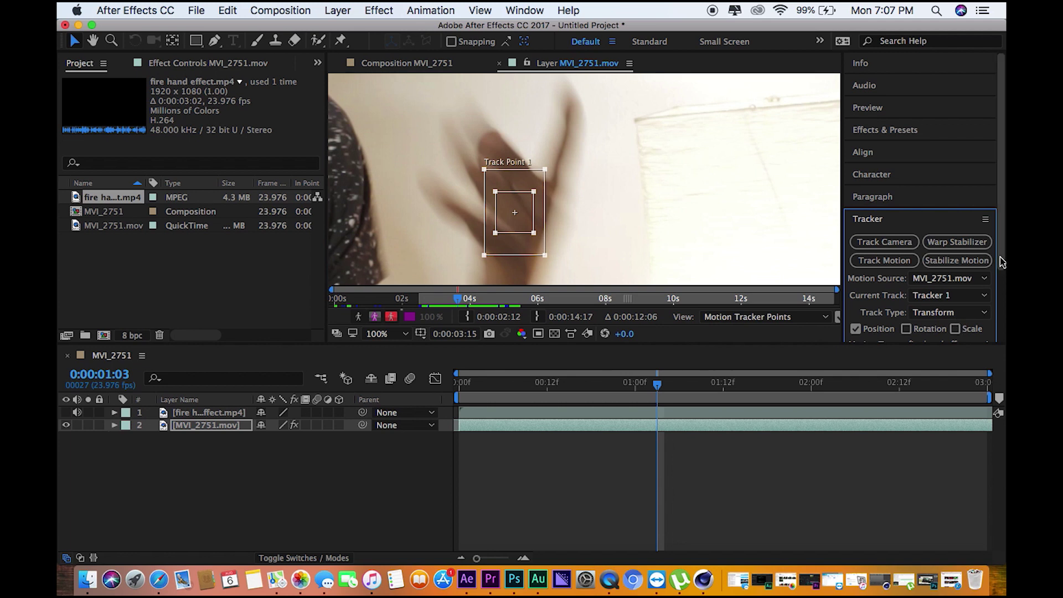
scroll(1002, 262, "down", 3)
left_click(954, 296)
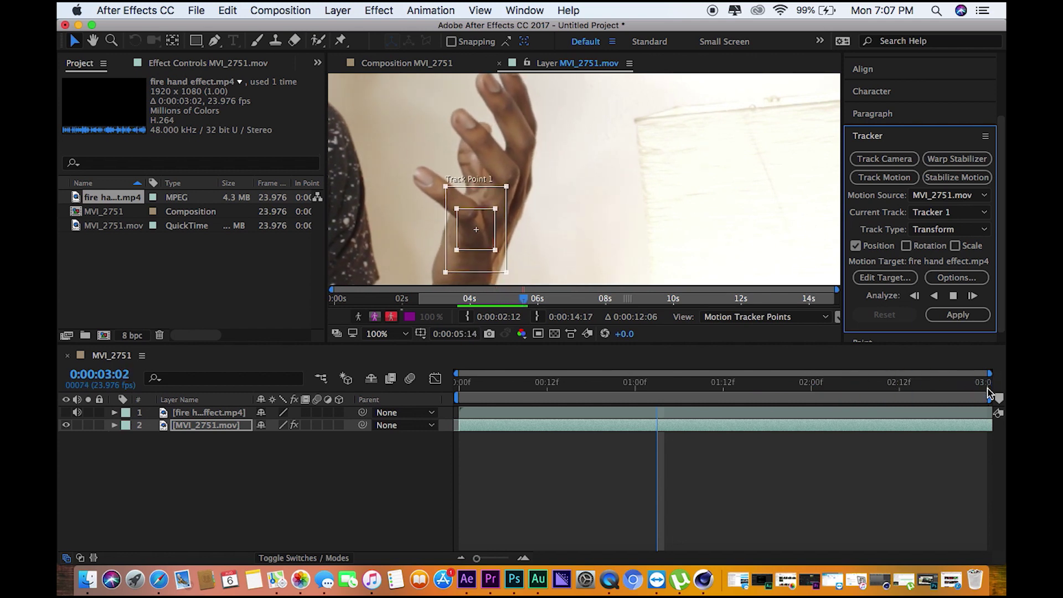
Step: Set the current time to 0:00:00:13 and add a null object to the composition
left_click(480, 393)
left_click_drag(479, 395, 555, 424)
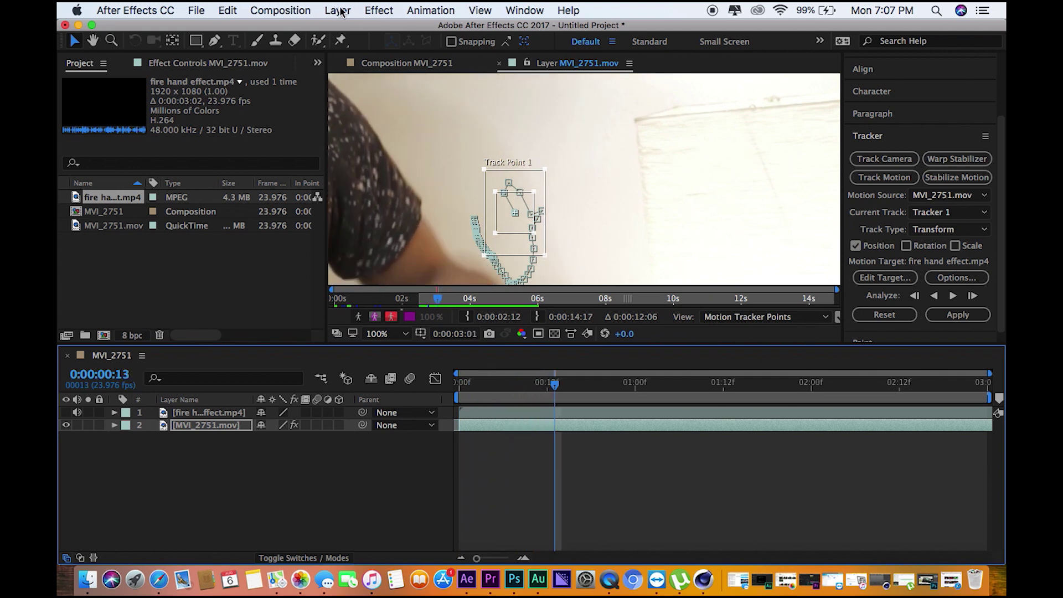
left_click(366, 11)
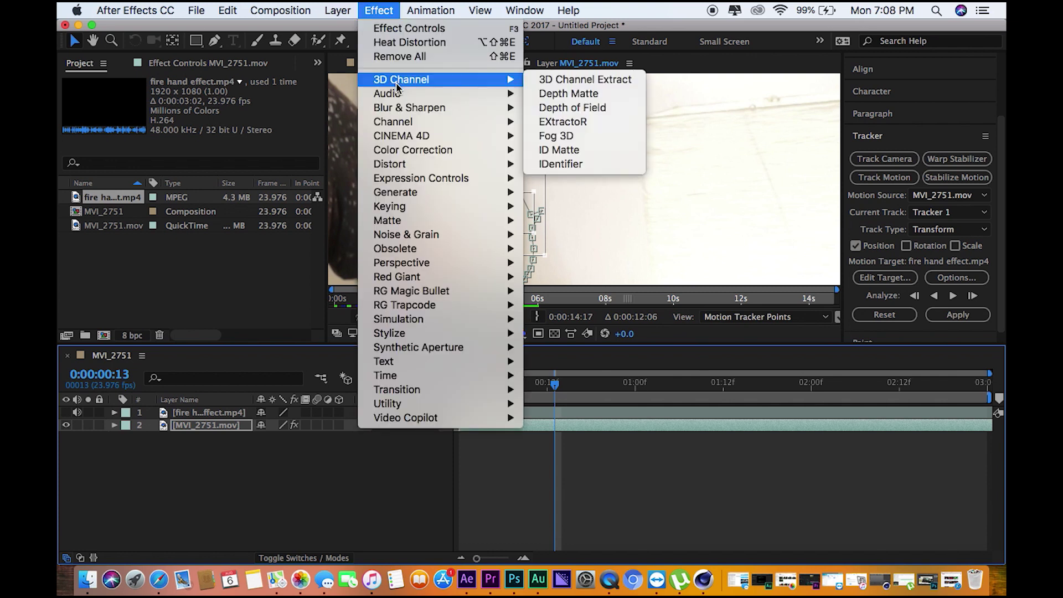
mouse_move(337, 11)
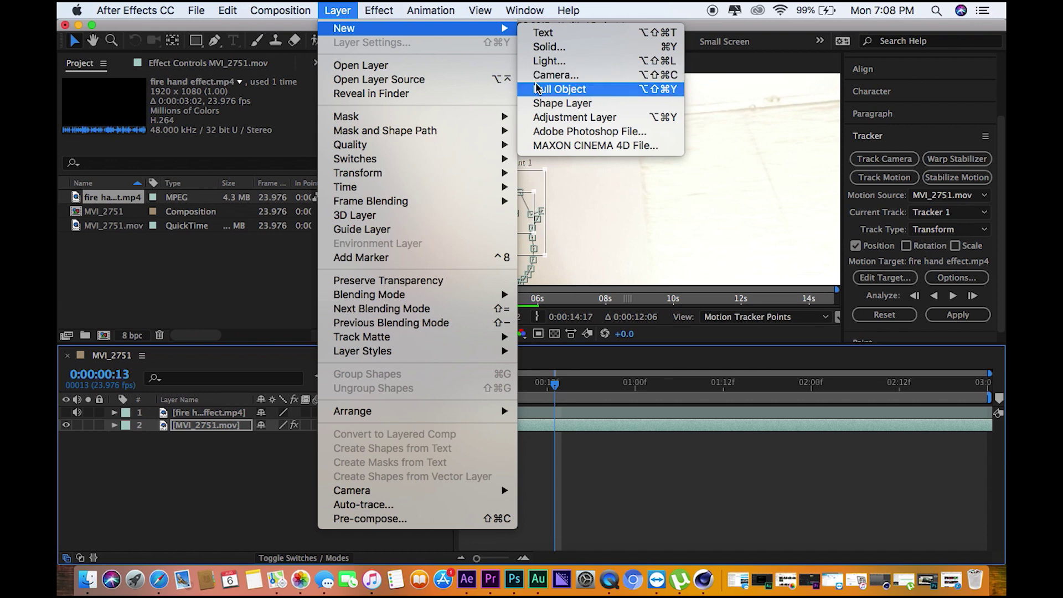
left_click(560, 89)
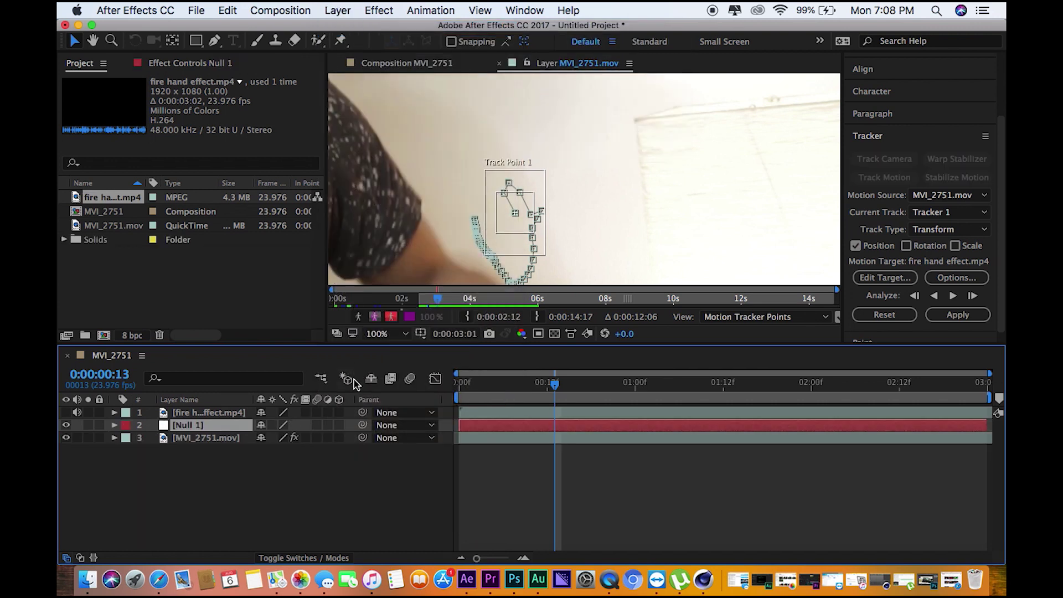
Step: Rename the null layer "fire track" and parent the fire hand effect.mp4 layer to it
right_click(204, 427)
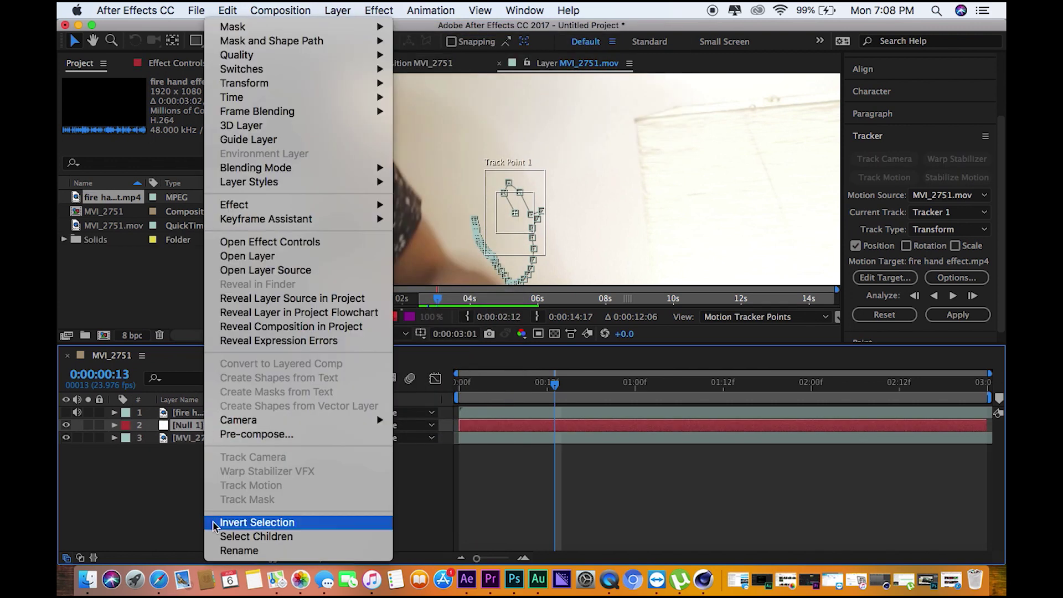
left_click(220, 551)
type("fire track")
key("Return")
left_click_drag(362, 413, 211, 425)
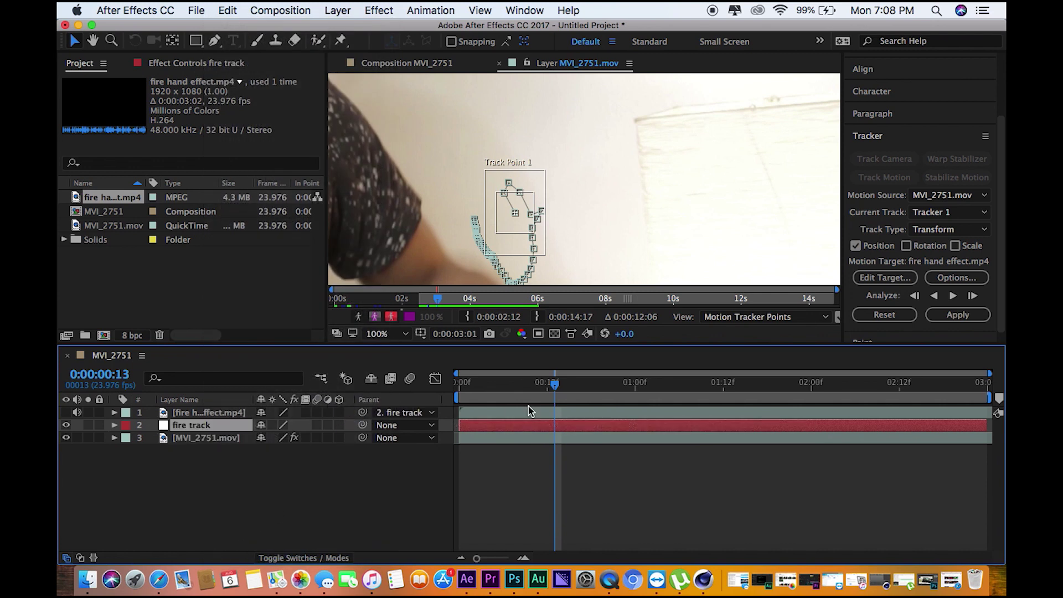
Step: Fit the footage in the viewer and preview the tracked hand movement from the first frame
left_click_drag(525, 395, 510, 388)
left_click(386, 334)
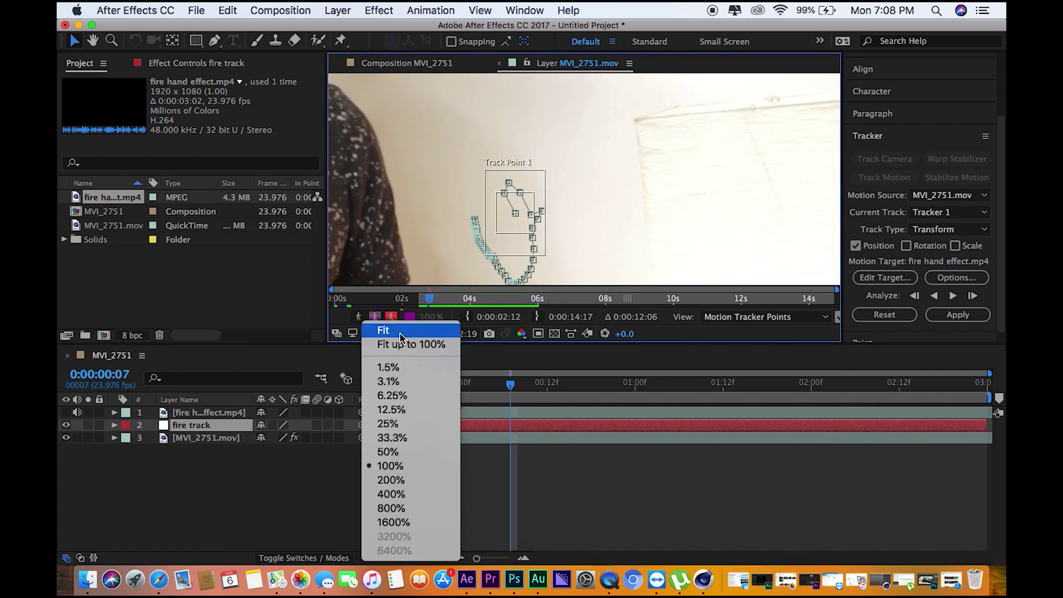
left_click(388, 330)
left_click(482, 393)
left_click(460, 396)
key("space")
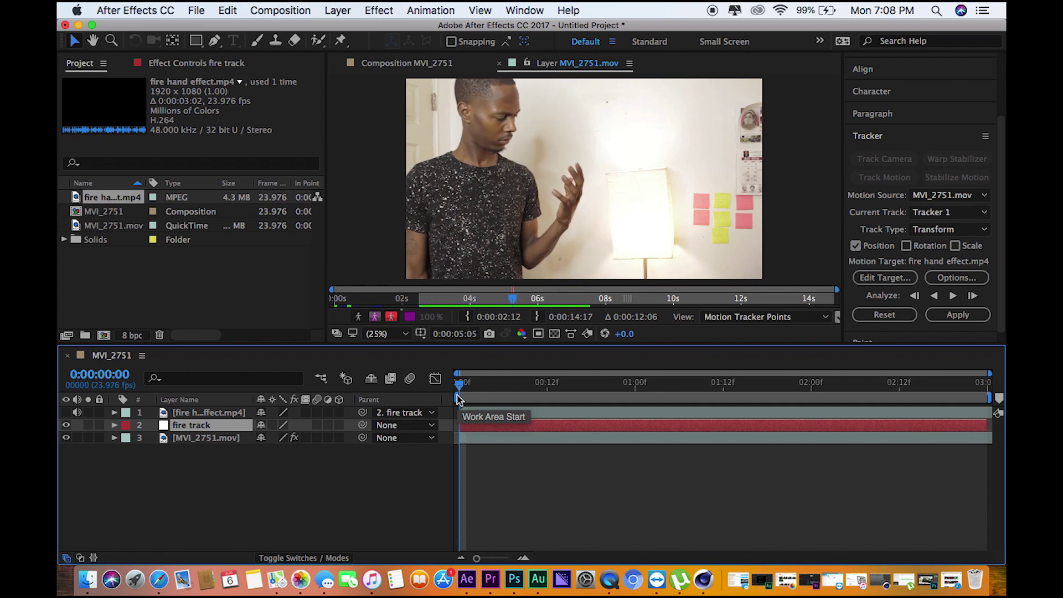
key("space")
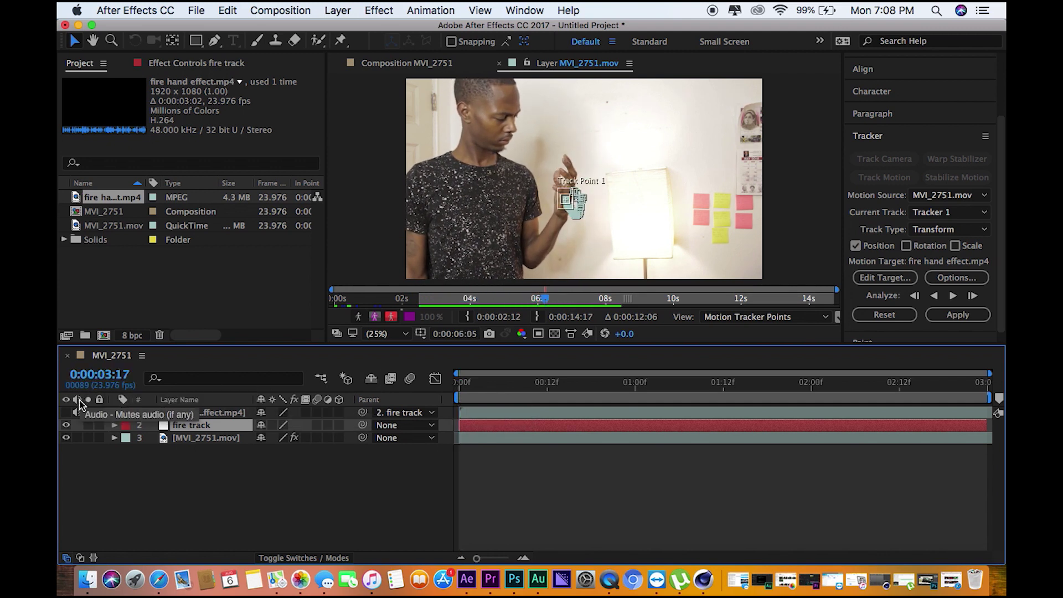
Step: Make the fire hand effect.mp4 layer visible and set the fire track layer's blending mode to Screen
left_click(280, 558)
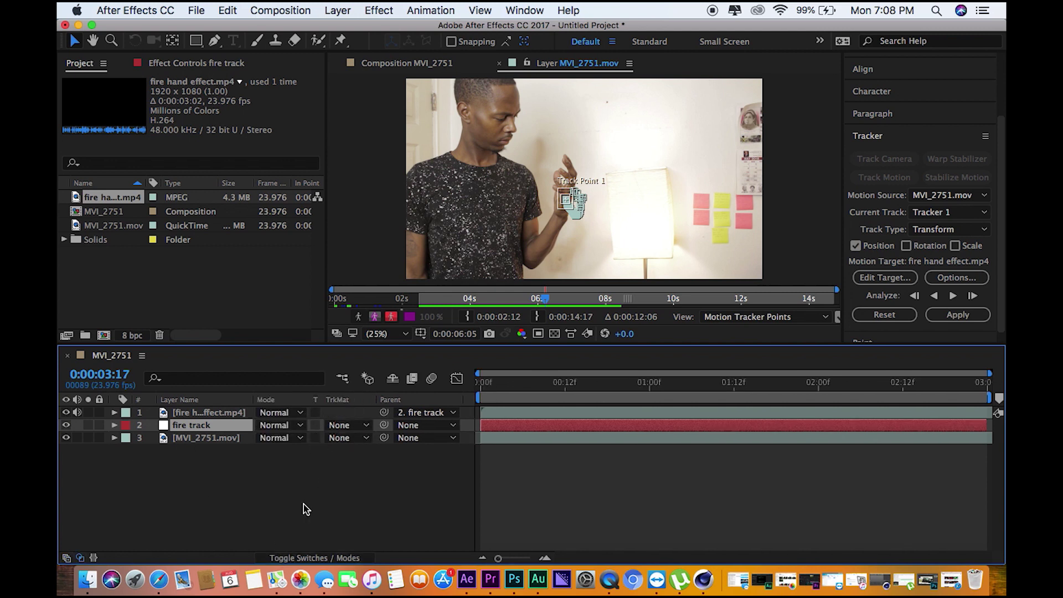
left_click(300, 425)
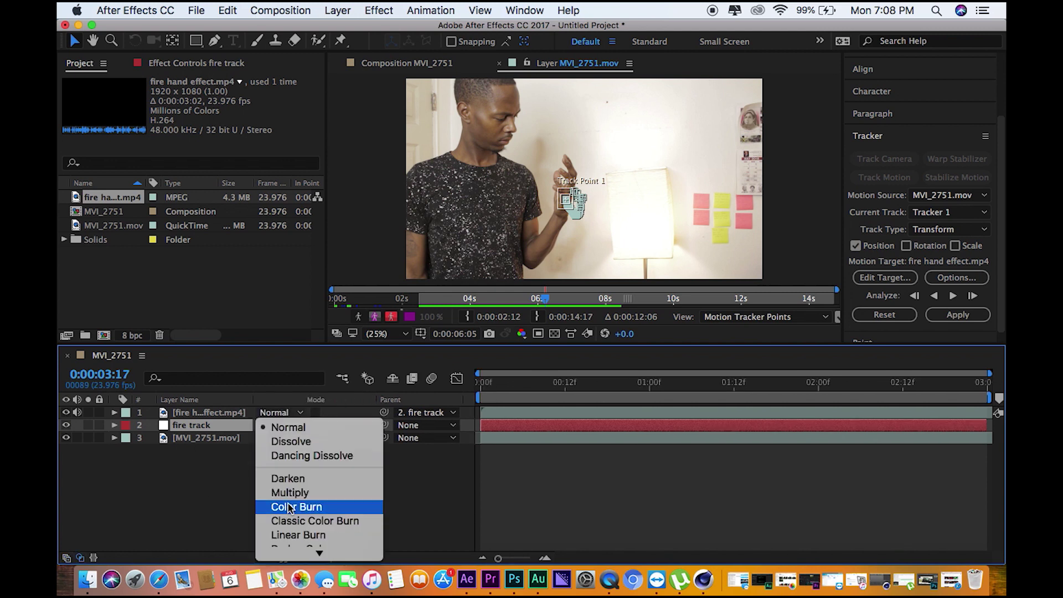
scroll(288, 535, "down", 3)
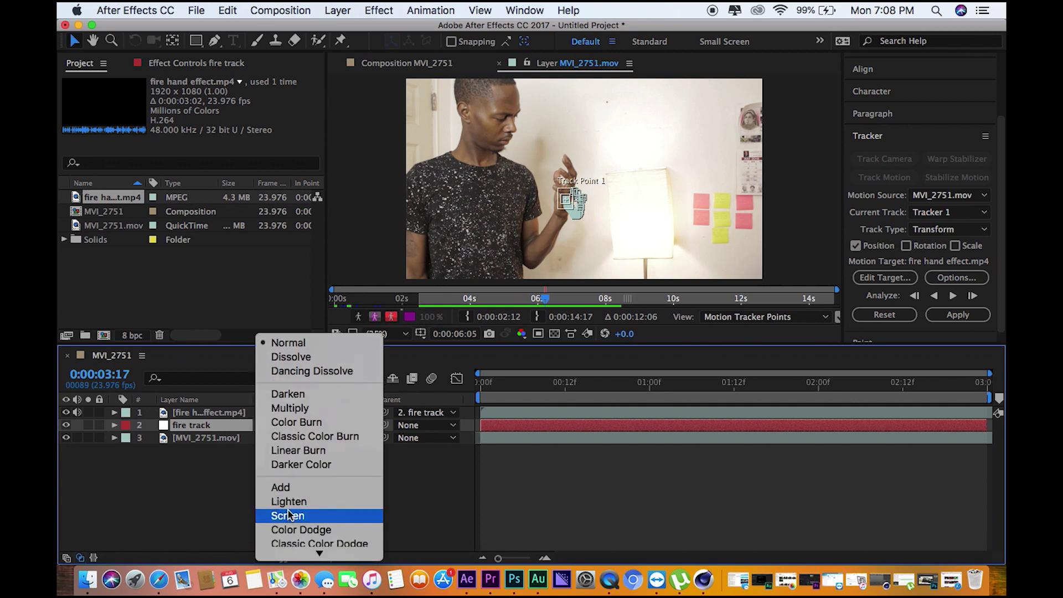
left_click(288, 516)
Step: Enable motion blur on the fire hand effect.mp4 layer and preview the result from the first frame
left_click(320, 559)
left_click(317, 413)
left_click(457, 390)
key("space")
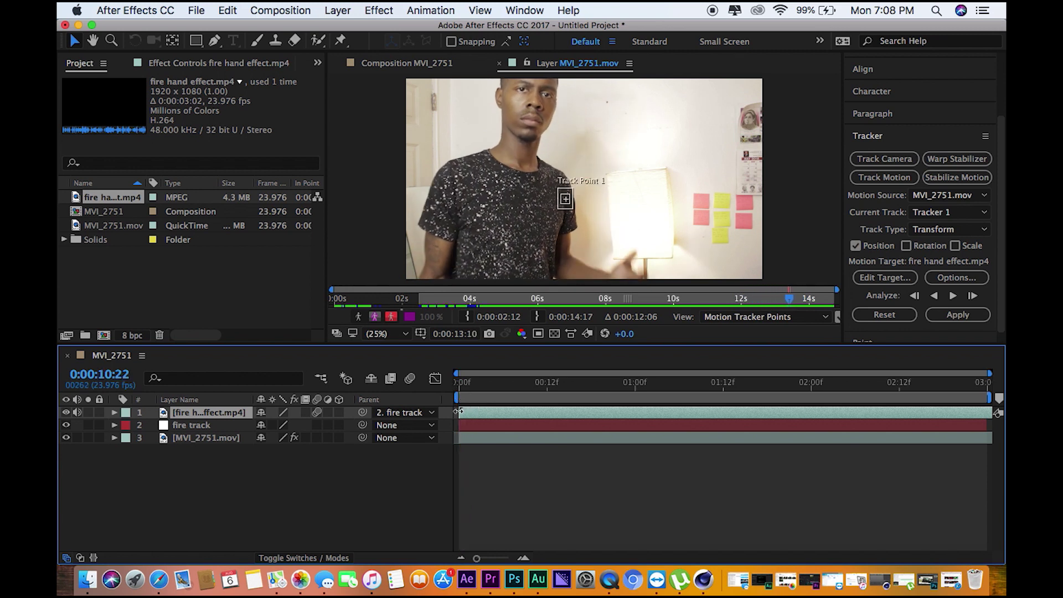
Step: Slide the fire hand effect.mp4 layer earlier to end at about 0:00:02:00, and review the composition from its first frame
mouse_move(501, 412)
left_mouse_down()
mouse_move(639, 414)
mouse_move(511, 417)
left_mouse_up()
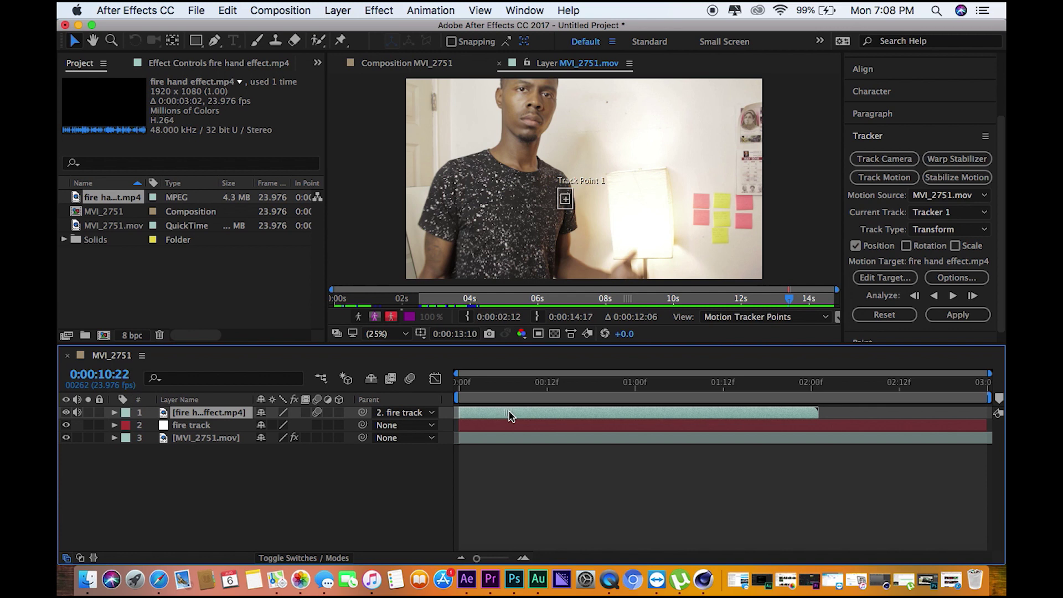
left_click_drag(468, 383, 453, 394)
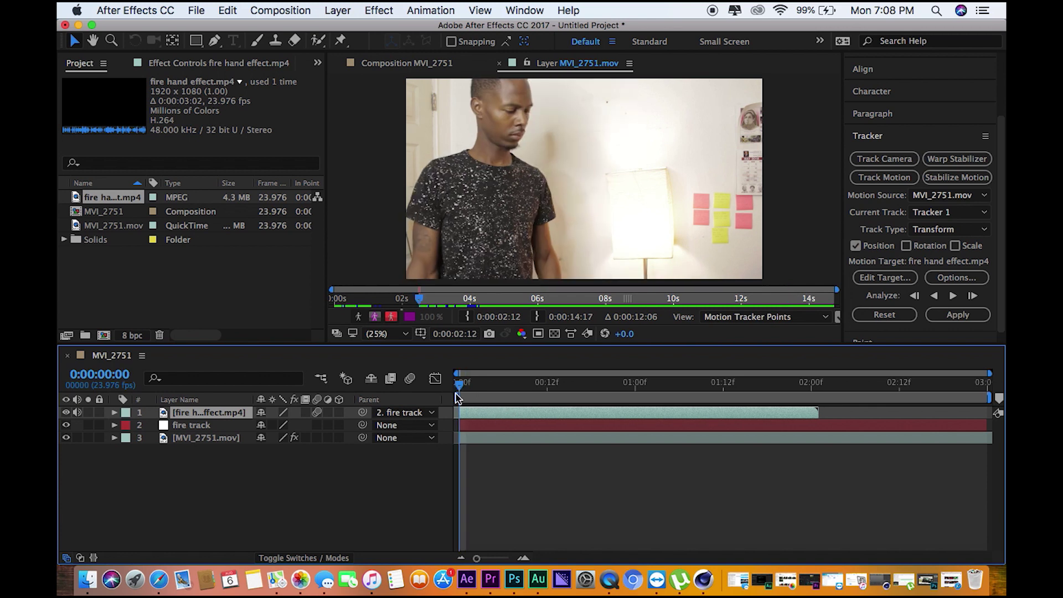
key("space")
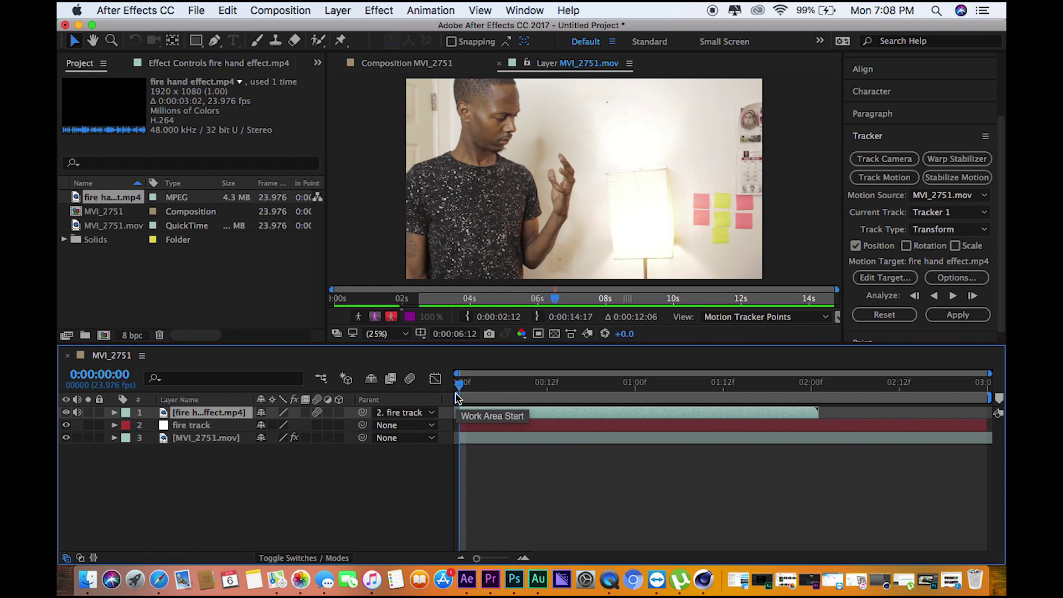
left_click(393, 63)
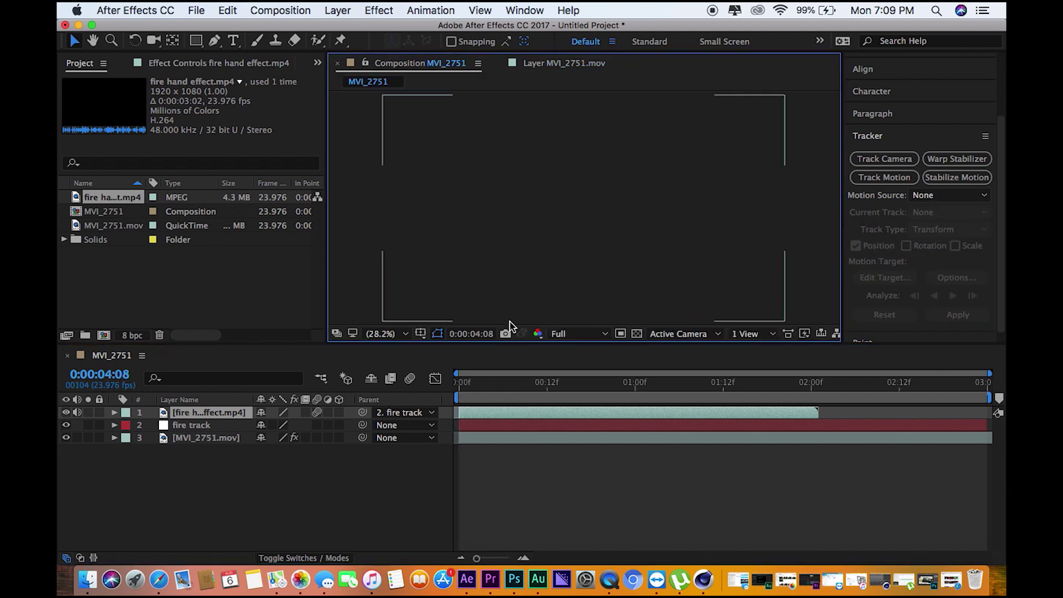
left_click(461, 397)
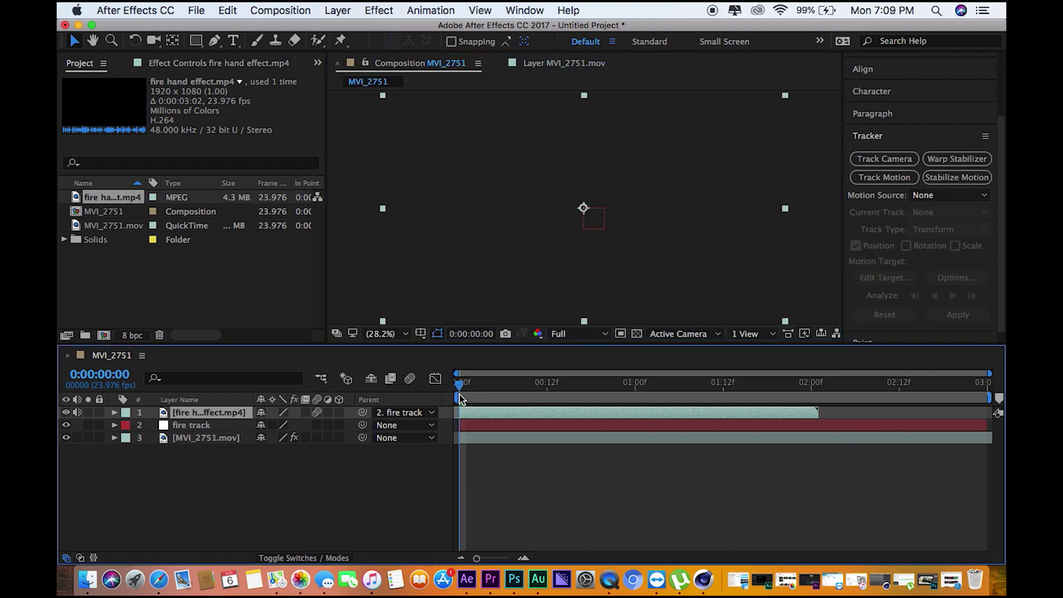
Step: Retime the fire hand effect.mp4 layer to span about 0:00:00:04 to 0:00:02:12, and preview the composition from the first frame
key("space")
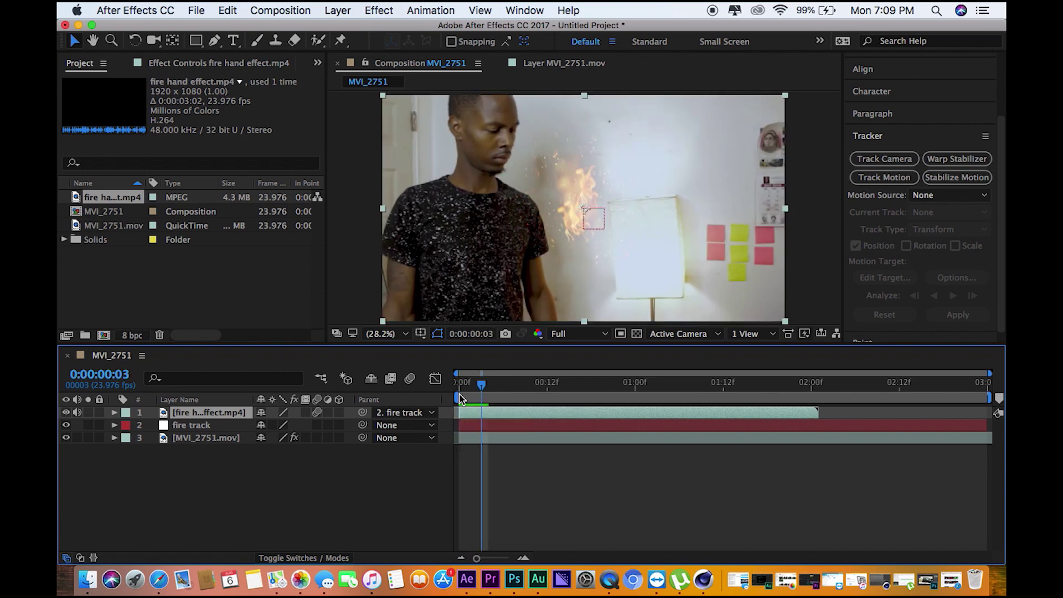
key("alt+Page_Down")
key("alt+Page_Down")
key("alt+Page_Down")
key("alt+Page_Down")
key("alt+Page_Down")
left_click_drag(491, 415, 458, 415)
left_click_drag(532, 418, 576, 419)
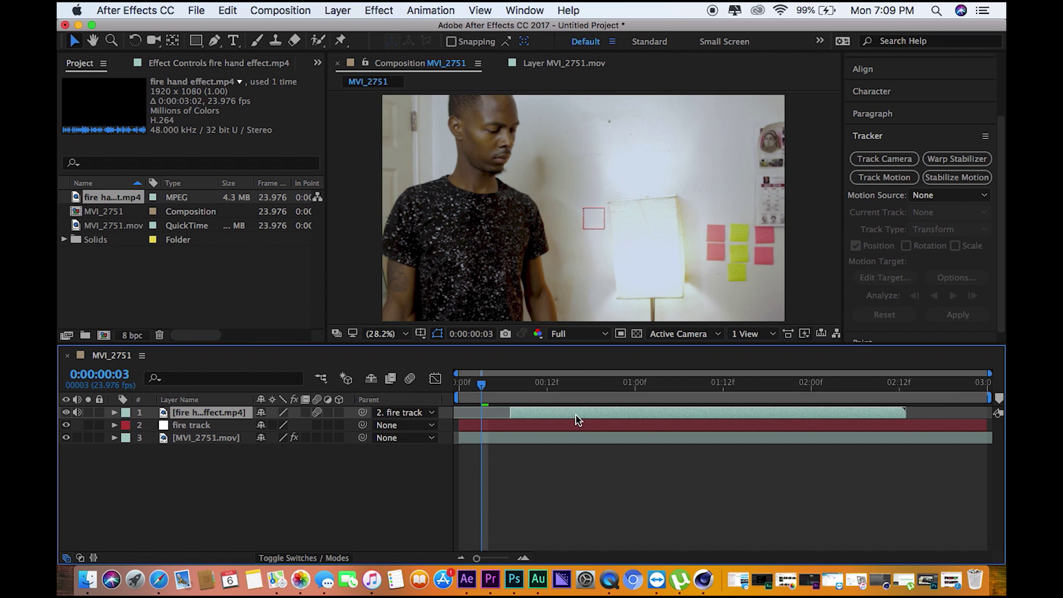
left_click_drag(465, 392, 457, 392)
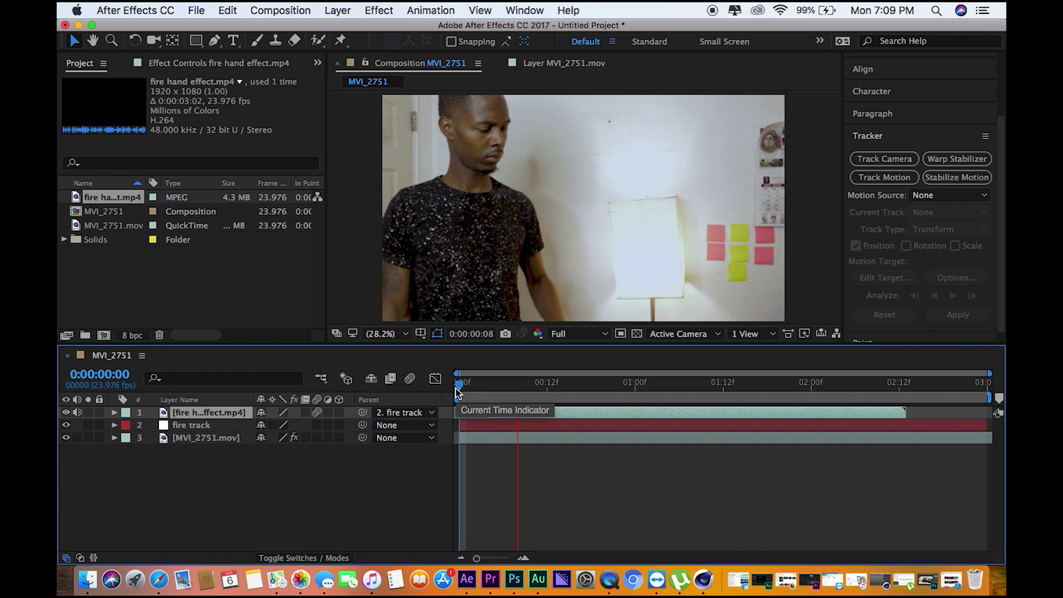
key("space")
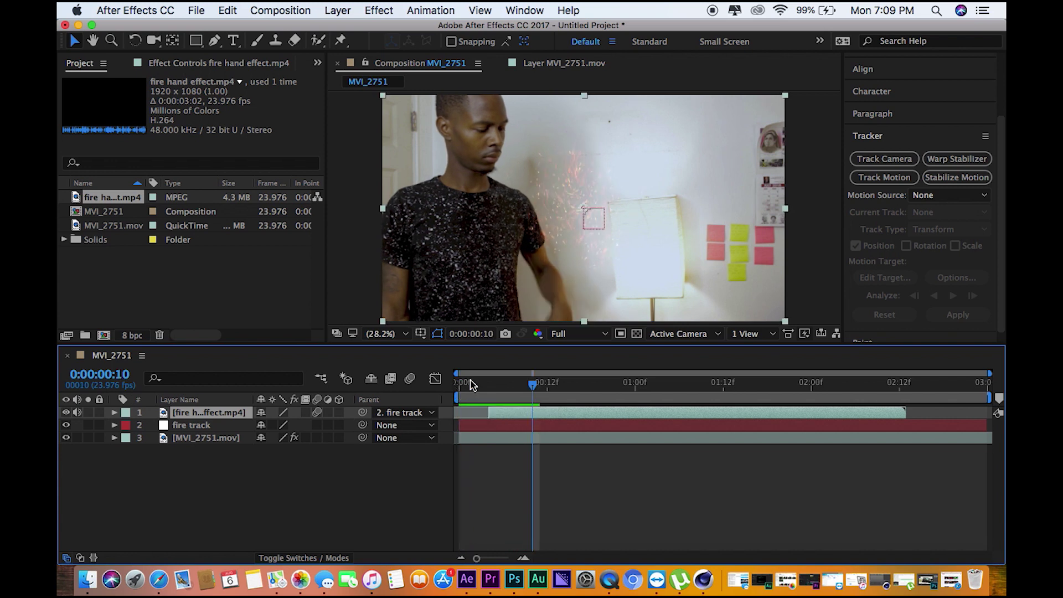
Step: Set the composition viewer's resolution to Half and preview the effect from the first frame
left_click(604, 334)
left_click(573, 385)
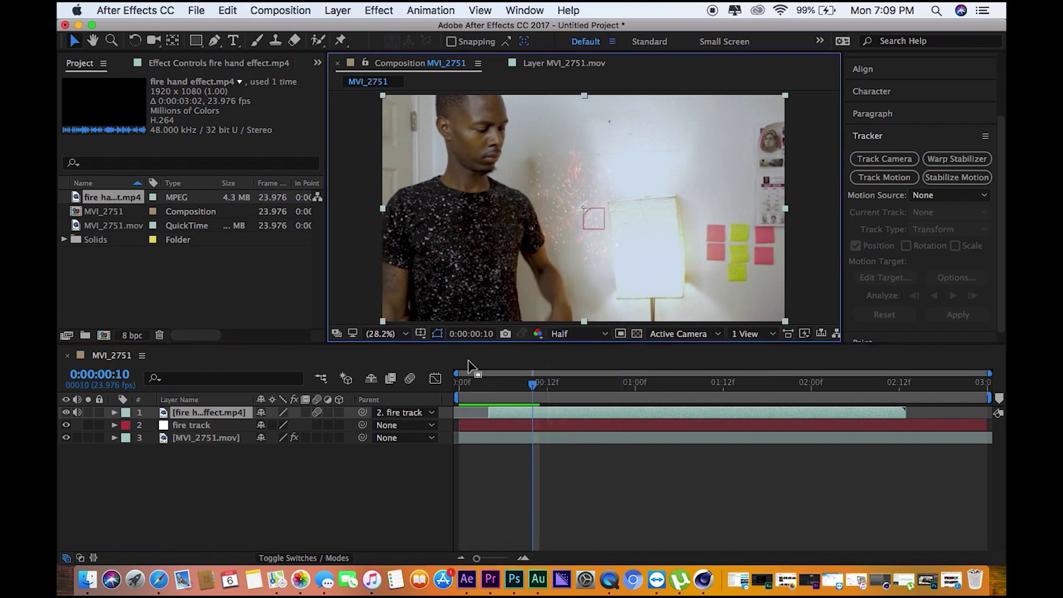
left_click(460, 383)
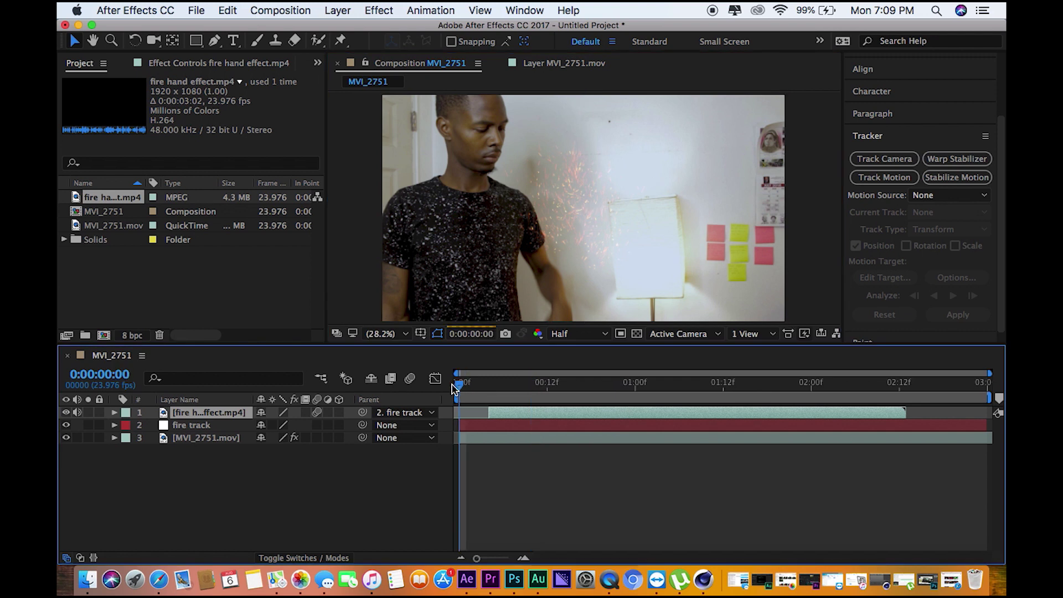
key("space")
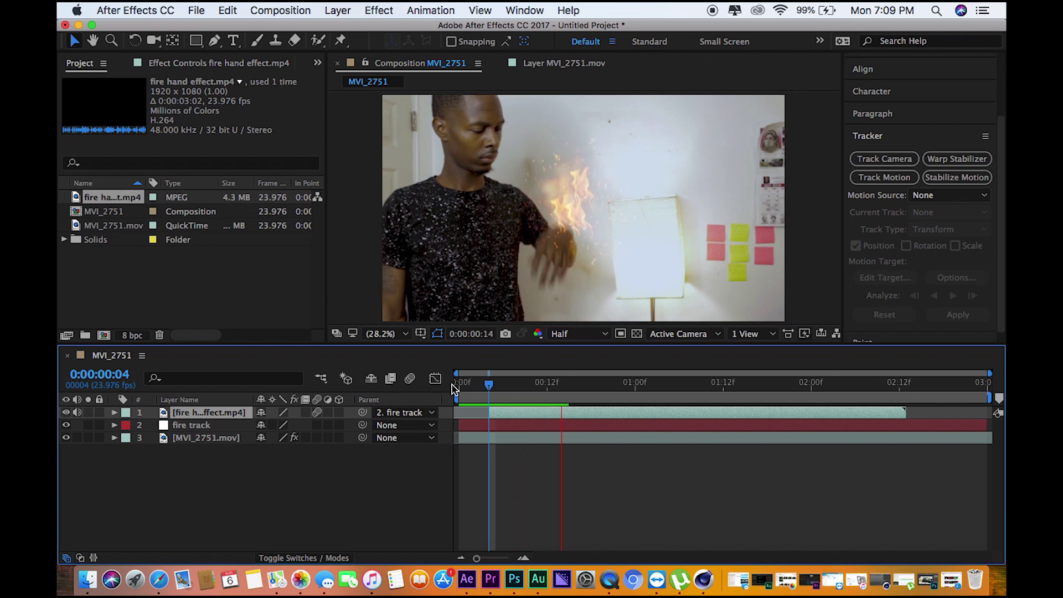
key("space")
Step: Slide the fire hand effect.mp4 layer later in two passes to start at about 0:00:00:15, previewing the timing after each
left_click_drag(502, 413, 553, 415)
left_click(510, 388)
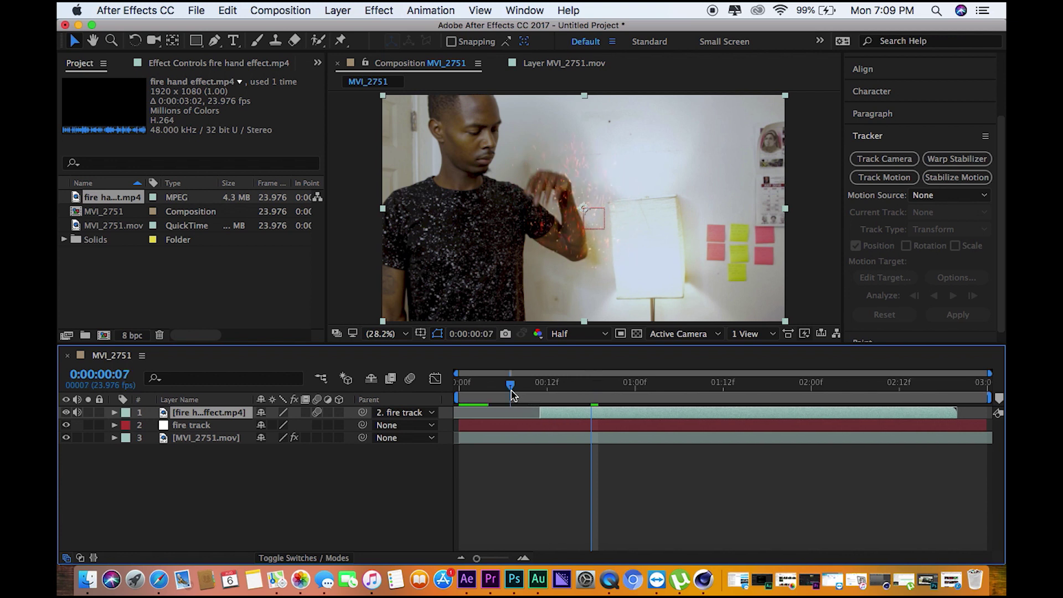
key("space")
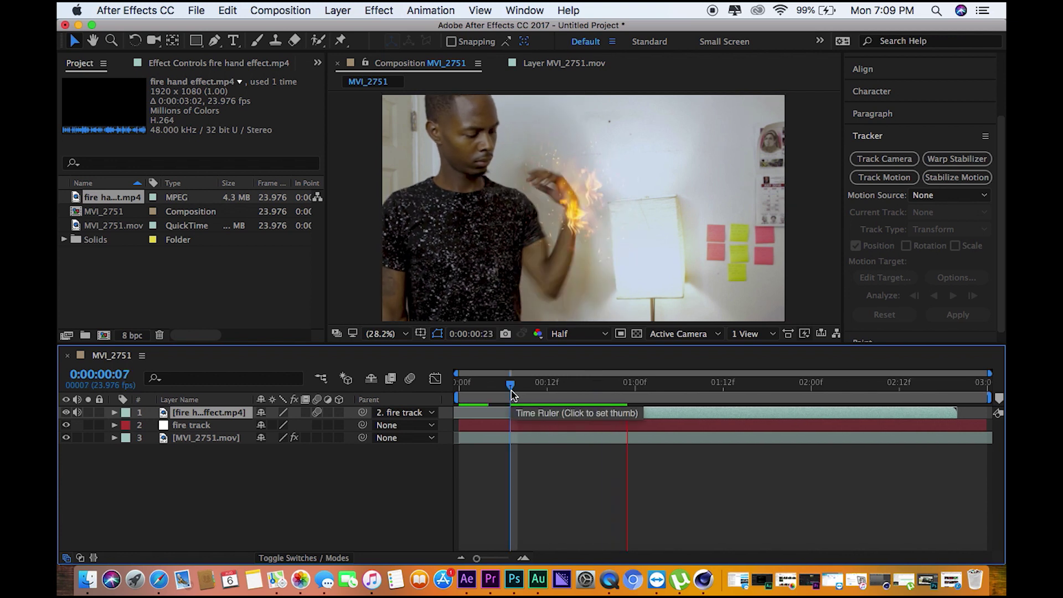
key("space")
left_click_drag(549, 416, 579, 414)
left_click(538, 387)
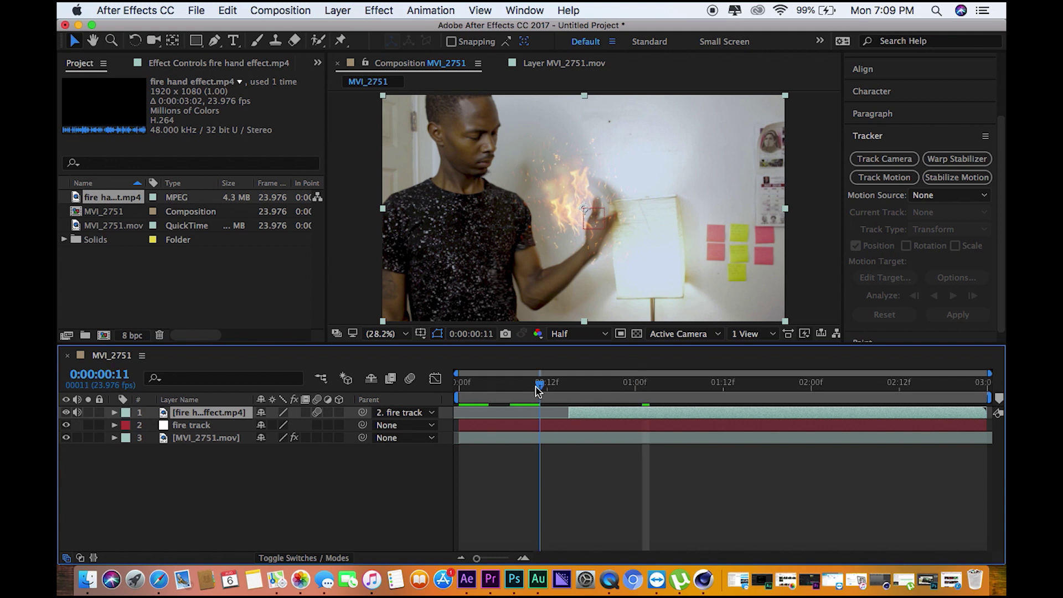
key("space")
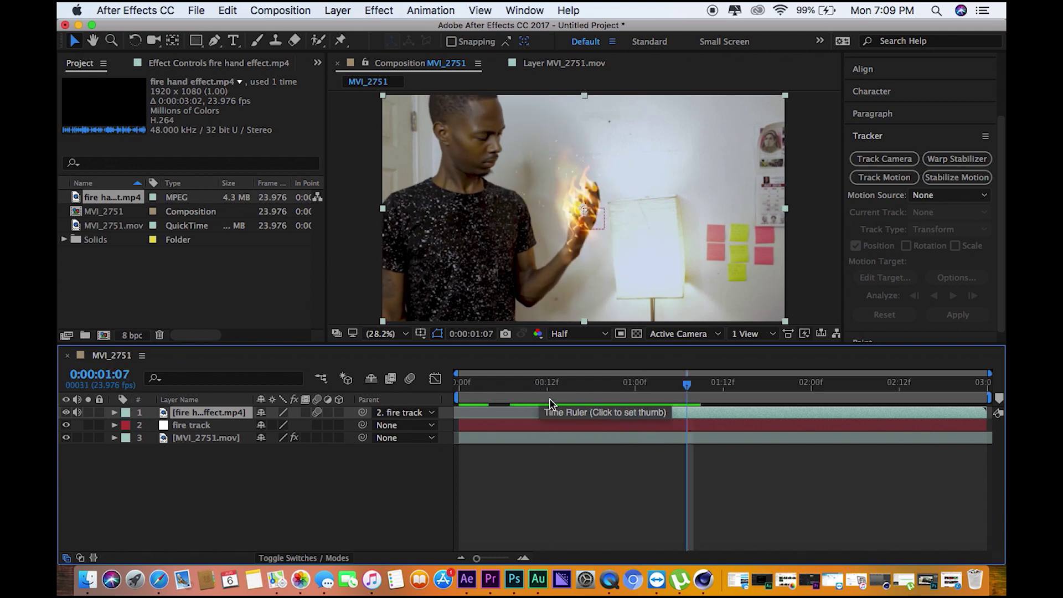
Step: Extend the fire hand effect.mp4 layer's start earlier to about 0:00:00:11, and preview it from 0:00:00:08
left_click(531, 390)
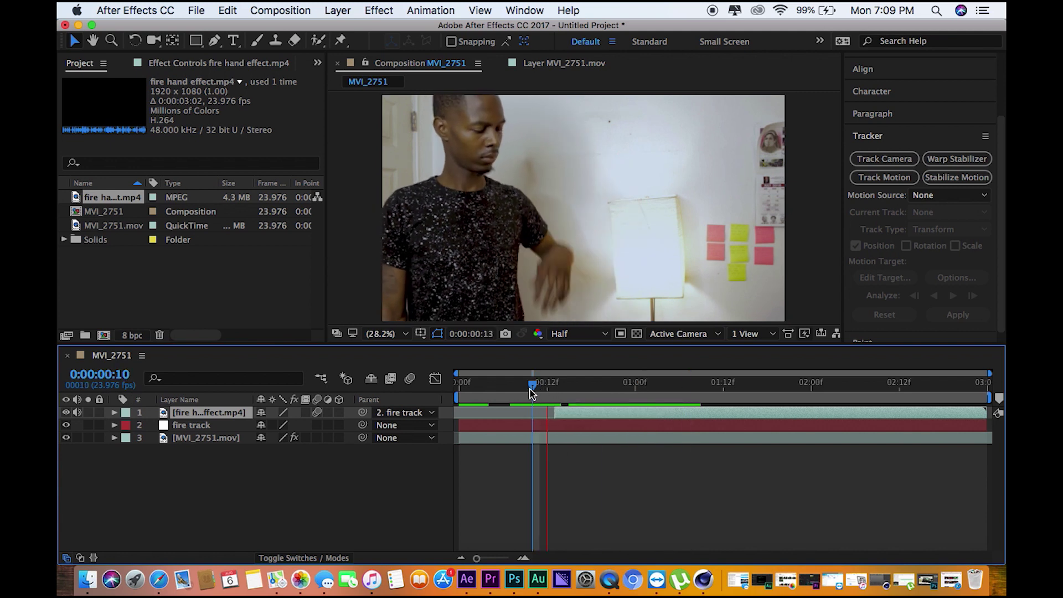
key("space")
left_click_drag(549, 411, 540, 411)
left_click(517, 389)
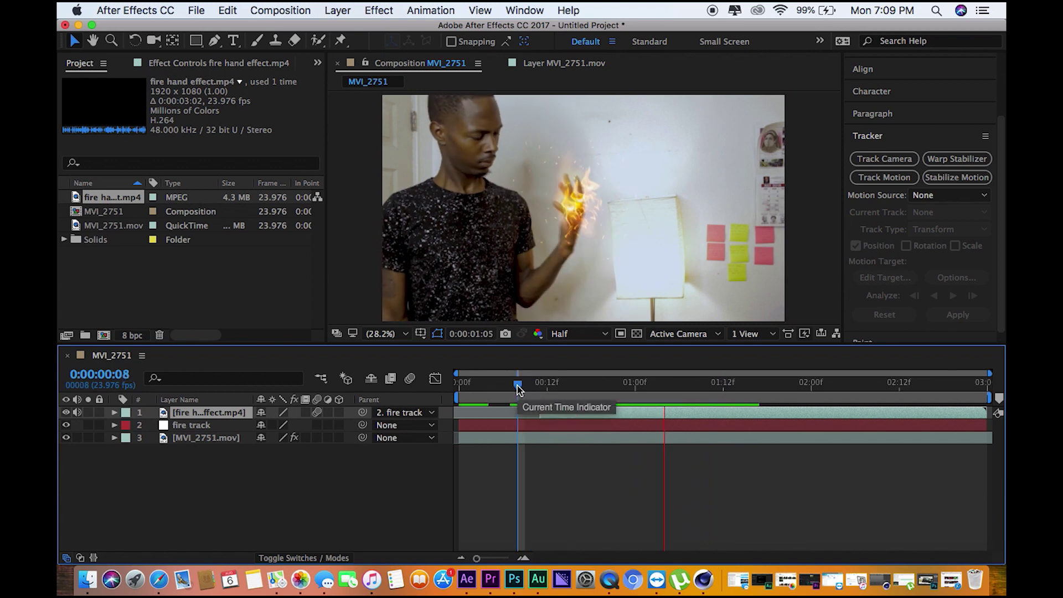
Step: Slide the fire hand effect.mp4 layer later to start at about 0:00:00:15, and preview the result from 0:00:00:11
key("space")
left_click_drag(564, 414, 595, 416)
left_click(540, 384)
key("space")
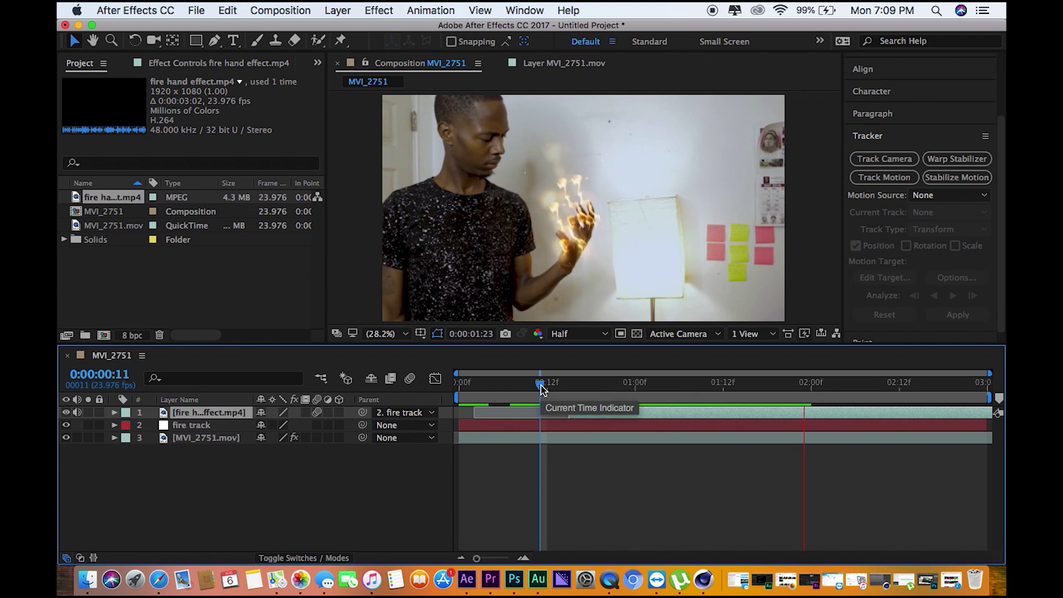
key("space")
key("space")
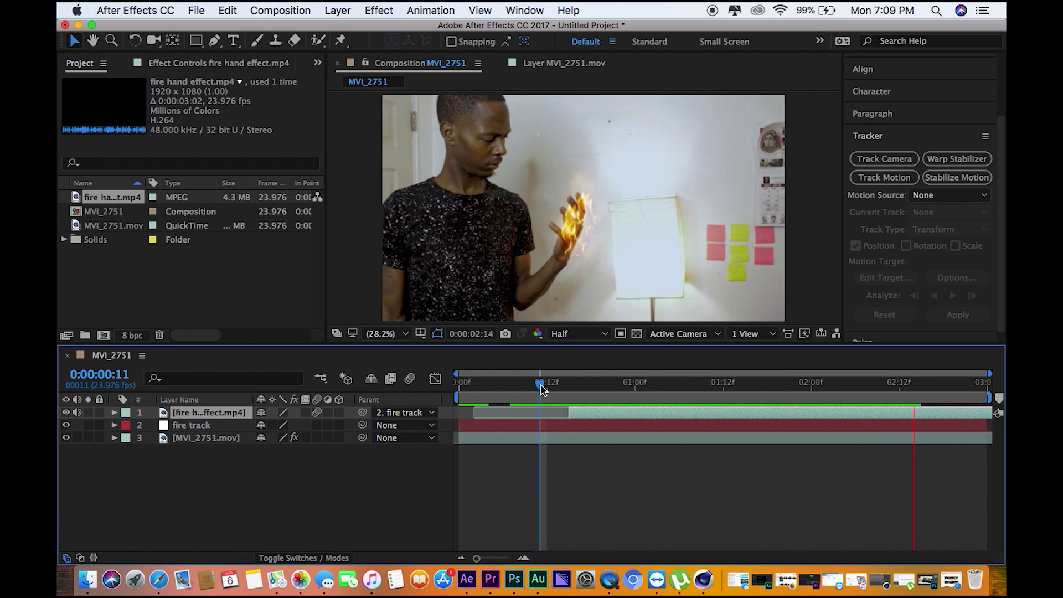
key("space")
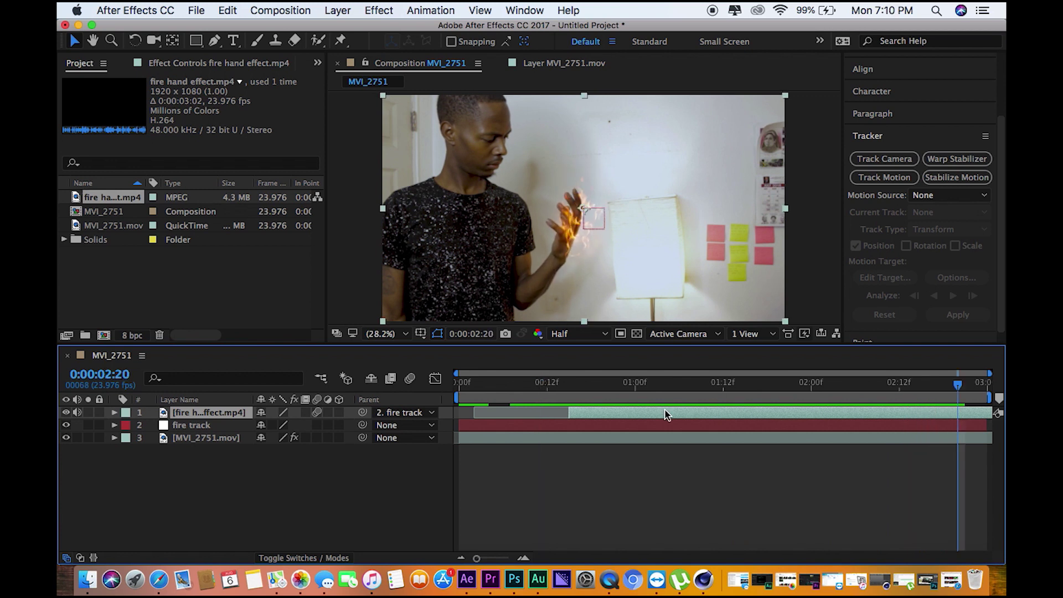
Step: Add Position and Rotation keyframes to the fire hand effect.mp4 layer at 0:00:02:20
key("p")
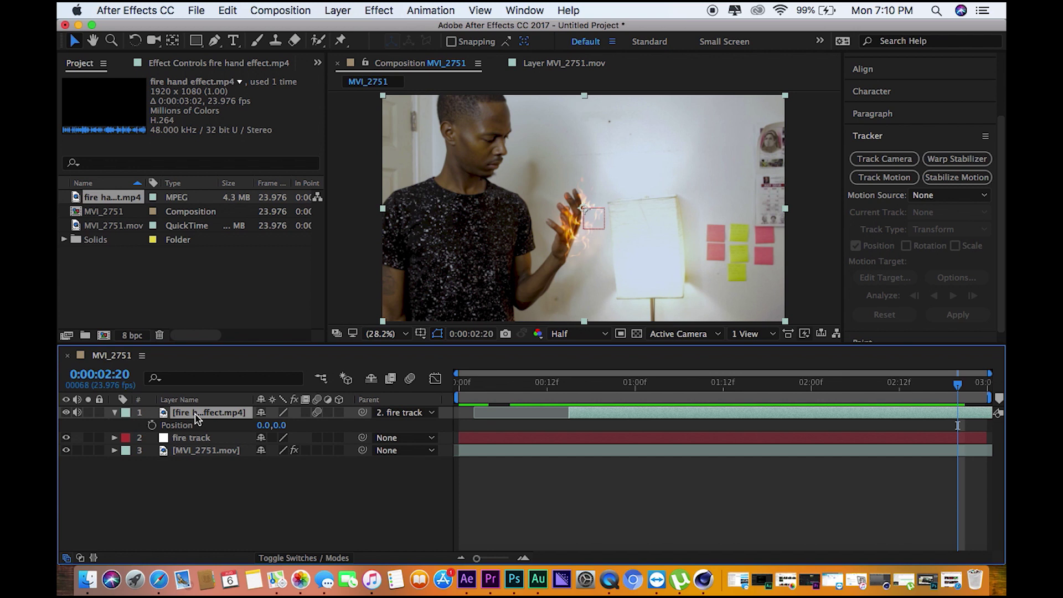
key("shift+r")
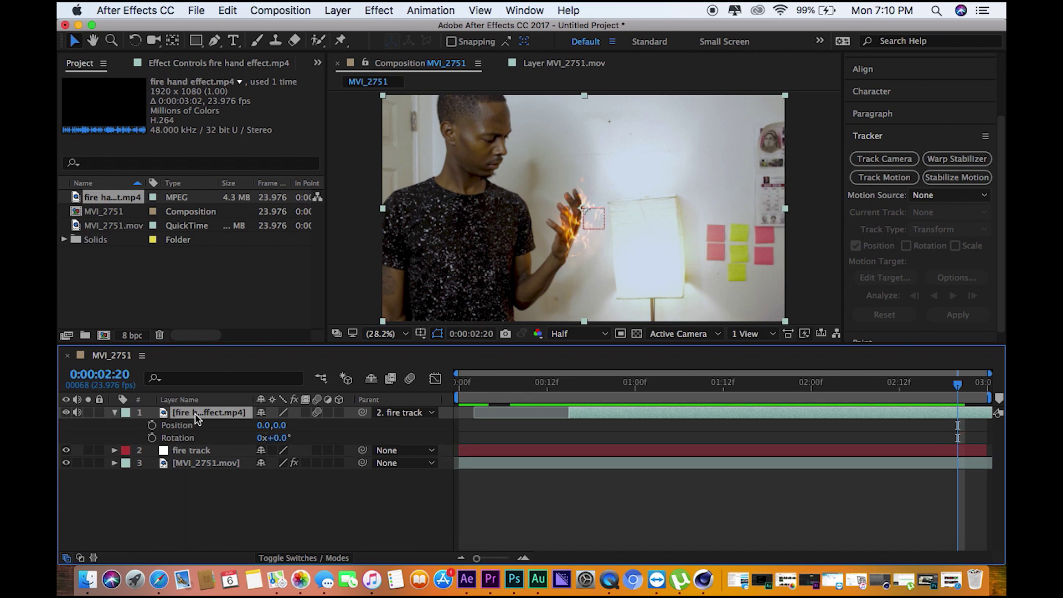
left_click(152, 425)
left_click(152, 438)
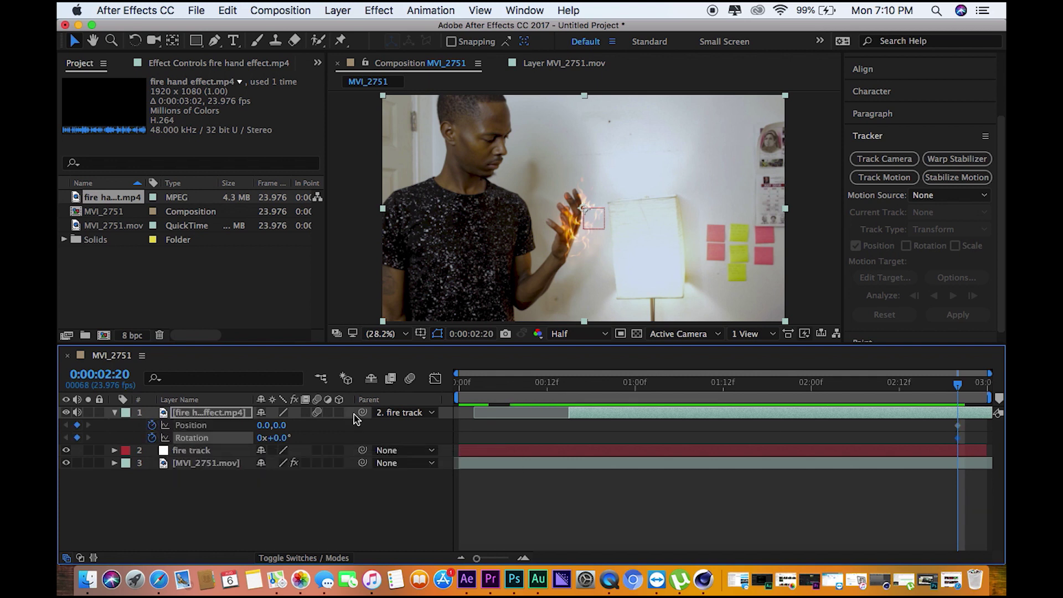
Step: Examine the fire's alignment with the hand frame by frame from 0:00:00:15 to 0:00:00:23
left_click_drag(597, 398, 570, 399)
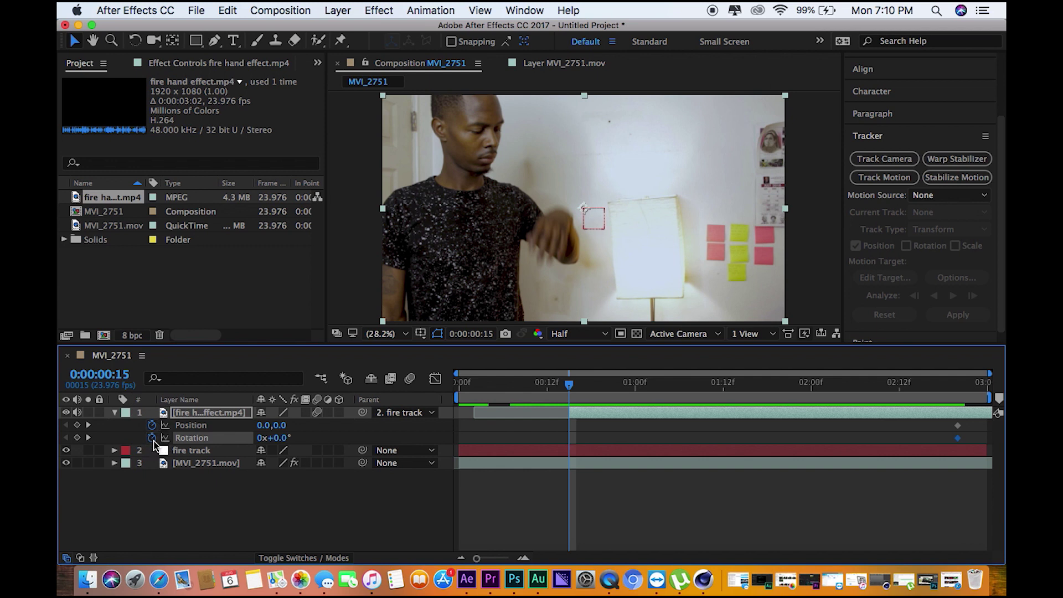
left_click(937, 137)
left_click(903, 107)
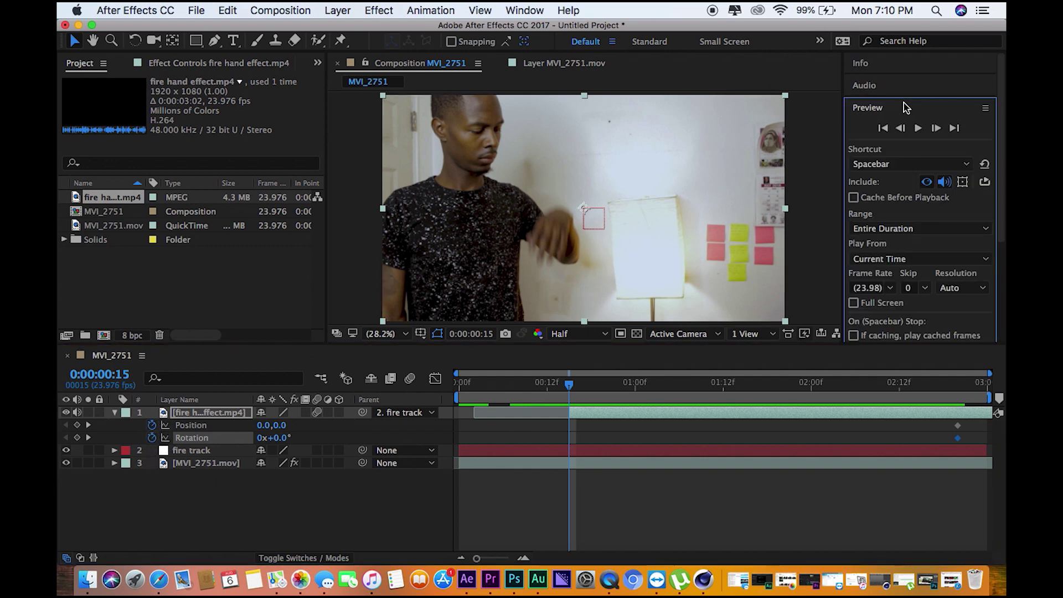
left_click(944, 129)
left_click(944, 129)
left_click(944, 129)
left_click(944, 129)
left_click(944, 129)
left_click(944, 129)
left_click(944, 129)
left_click(944, 129)
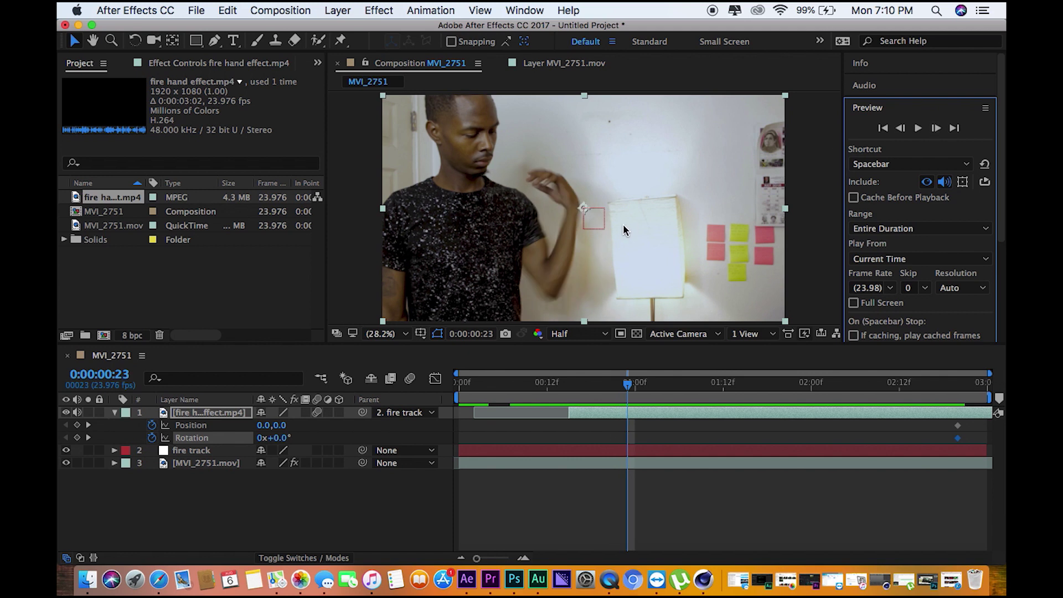
Step: Move the fire onto the hand at 0:00:01:01, setting a Position keyframe of about 94, 18
key("z")
left_click(573, 203)
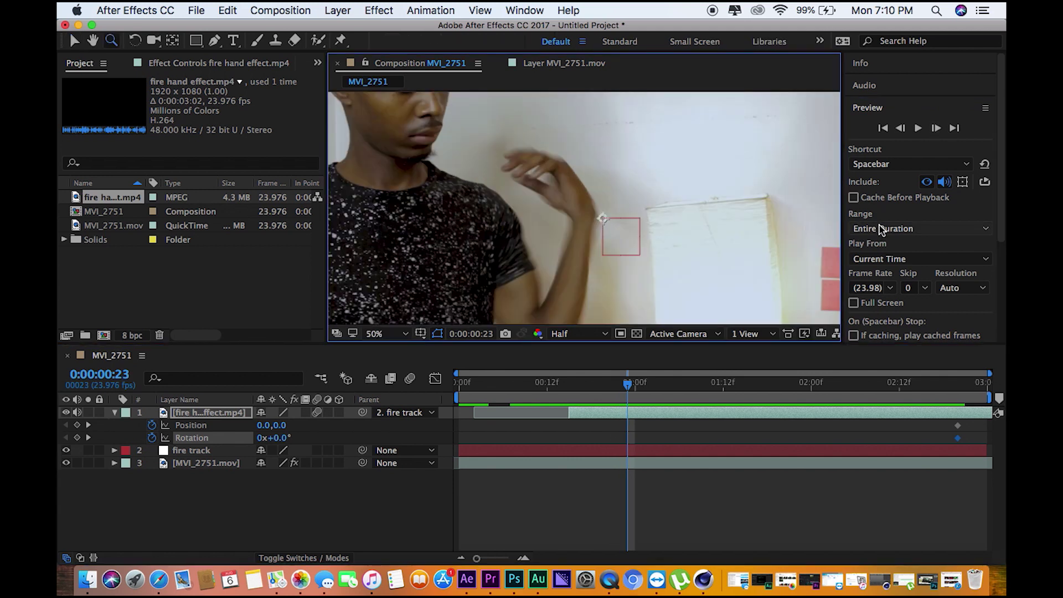
key("v")
left_click(937, 129)
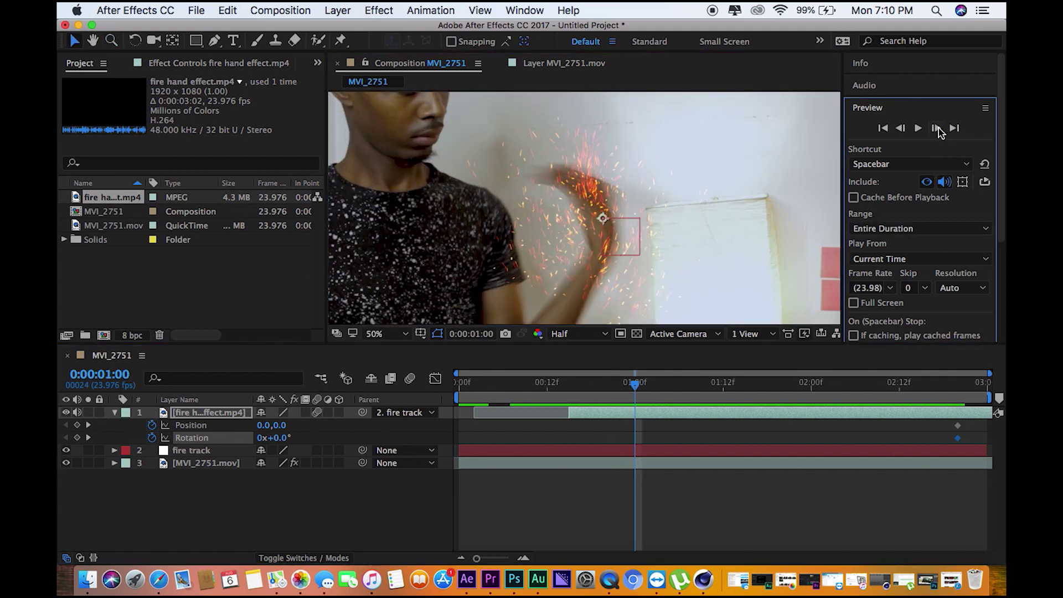
left_click(937, 128)
mouse_move(641, 202)
left_mouse_down()
mouse_move(632, 207)
mouse_move(652, 205)
left_mouse_up()
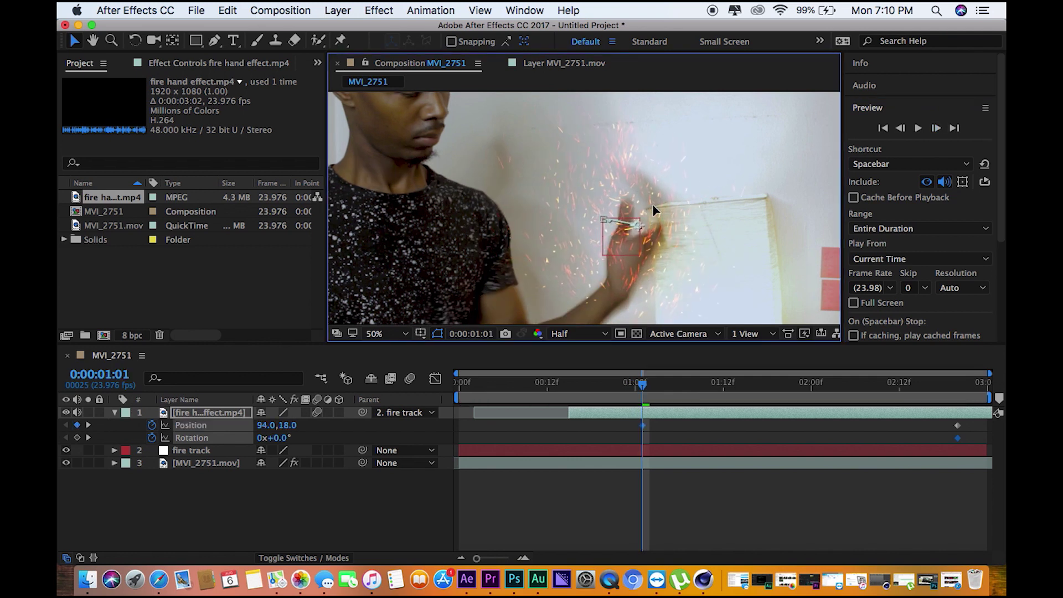
Step: Reposition the fire over the hand with Position keyframes at 0:00:01:03 and 0:00:01:04
left_click(936, 129)
left_click(936, 129)
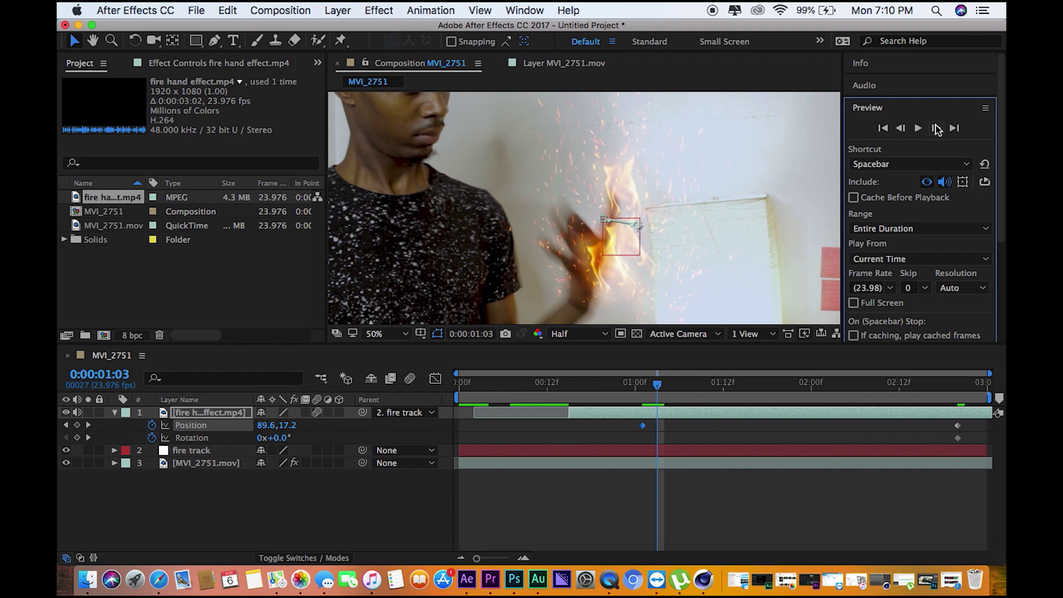
left_click_drag(619, 209, 596, 208)
left_click(936, 128)
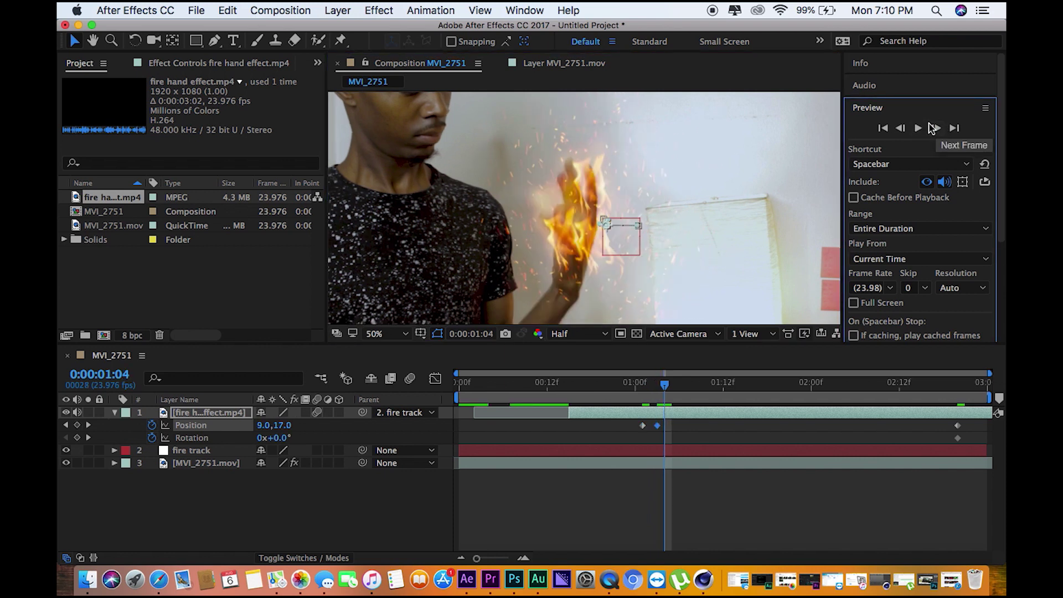
left_click_drag(613, 213, 594, 191)
Step: Fine-tune the fire's Position at 0:00:01:05, nudging it slightly upward over the palm
left_click(936, 128)
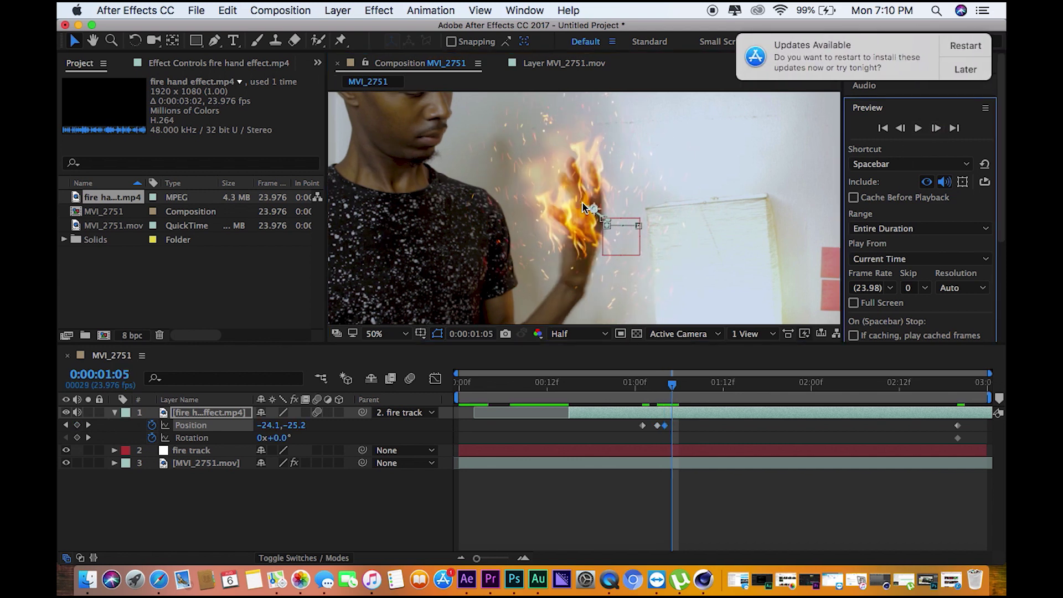
left_click_drag(584, 202, 586, 201)
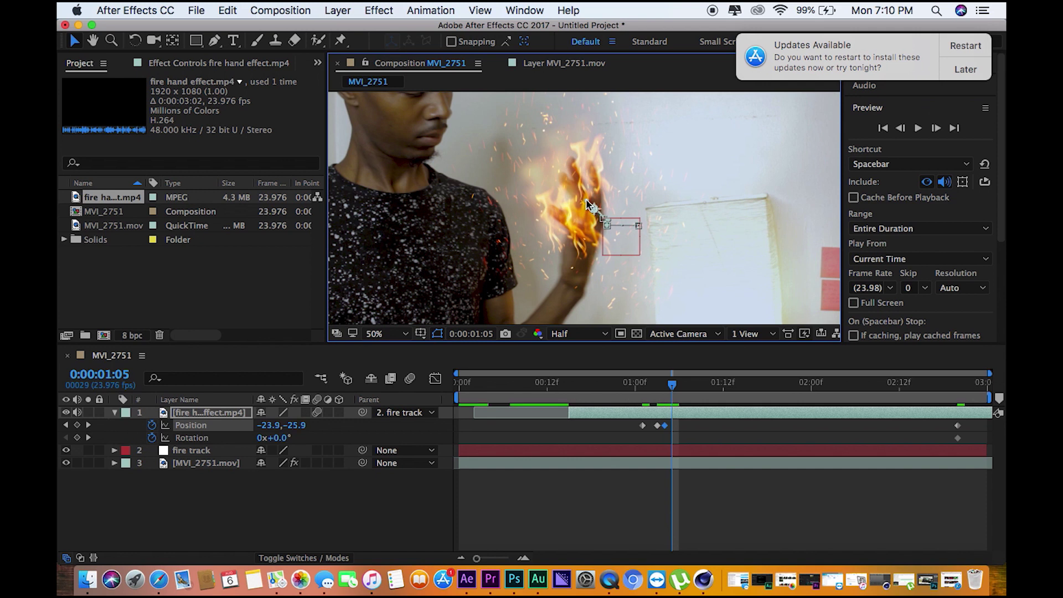
key("Up")
key("Up")
Step: Realign the fire with the hand at Position about -13.3, -23.3 at 0:00:01:06 and about -4.2, -23.3 at 0:00:01:07
left_click(936, 129)
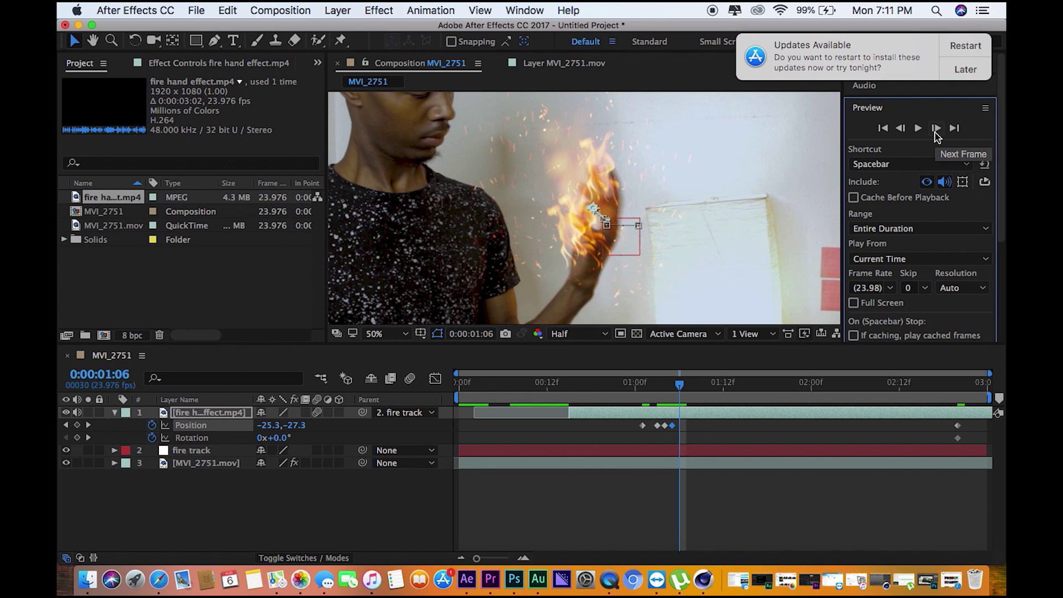
left_click_drag(610, 180, 614, 177)
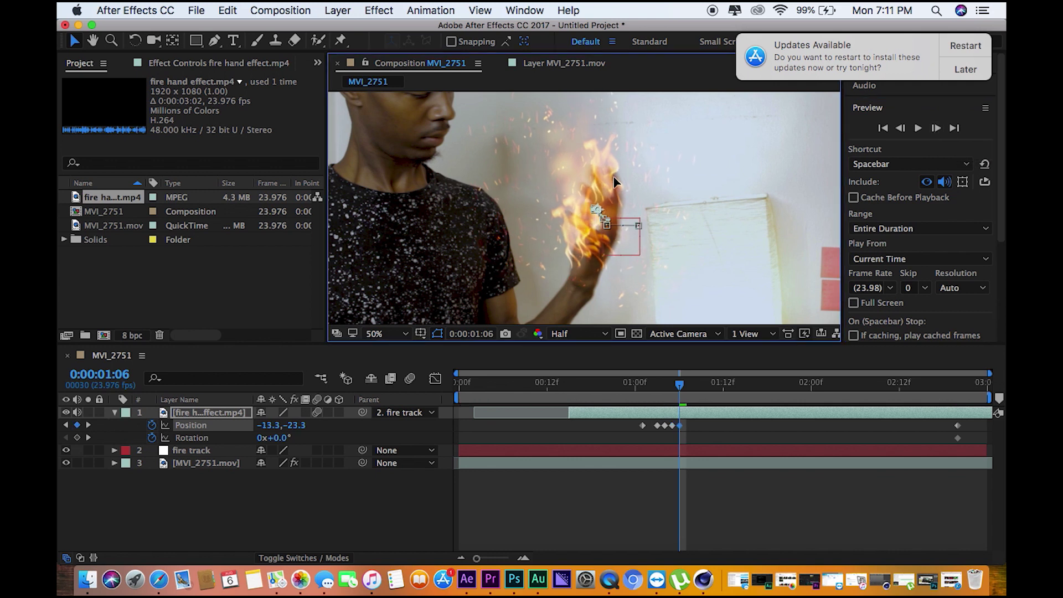
left_click(937, 129)
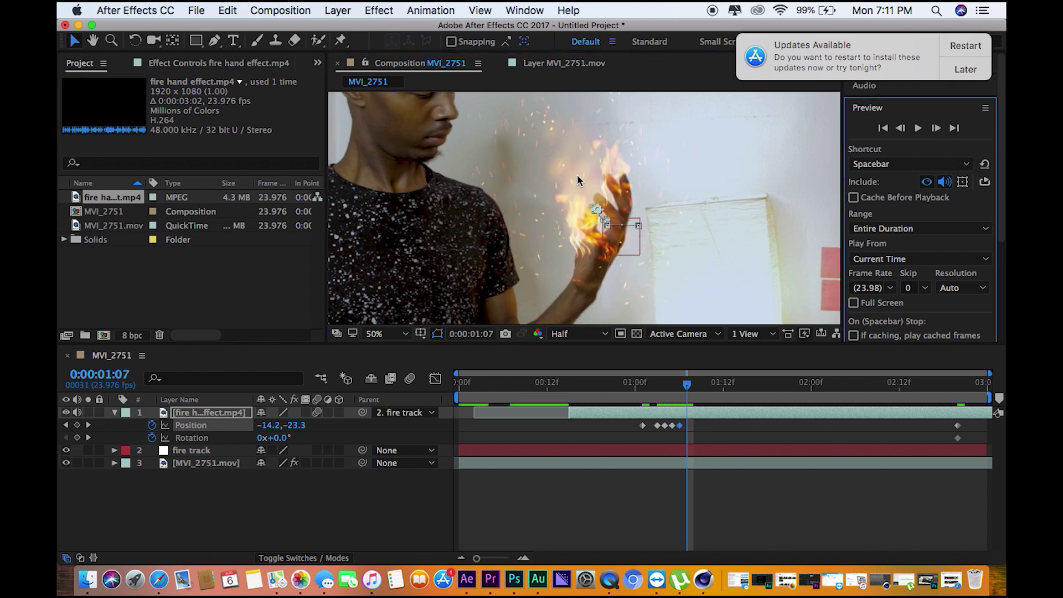
left_click_drag(602, 190, 609, 191)
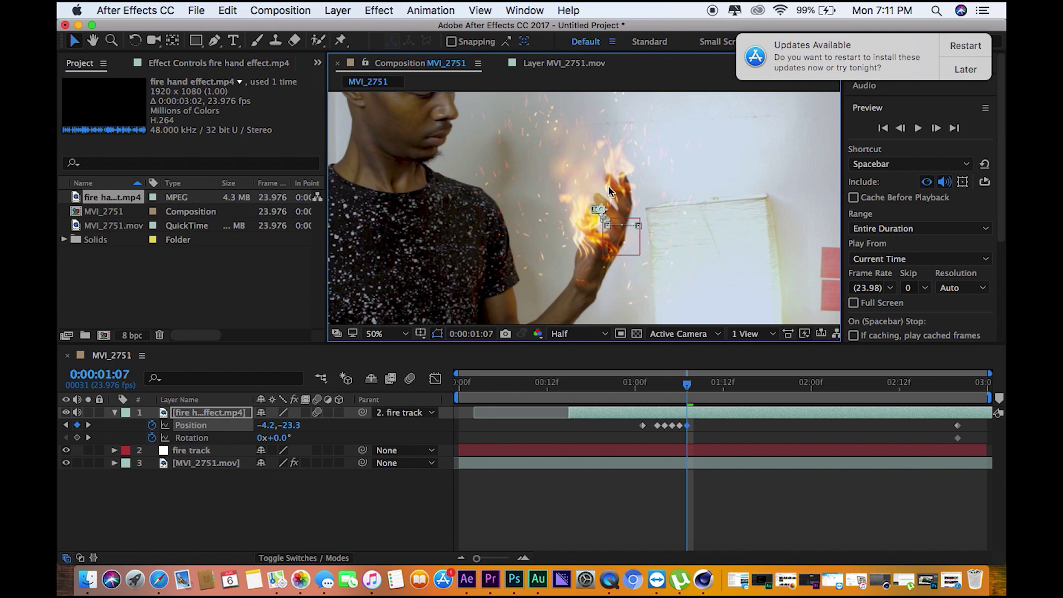
Step: Shift the fire slightly onto the hand at 0:00:01:09, and at 0:00:01:11 to Position about -21.8, -21.0
left_click(936, 129)
left_click(936, 129)
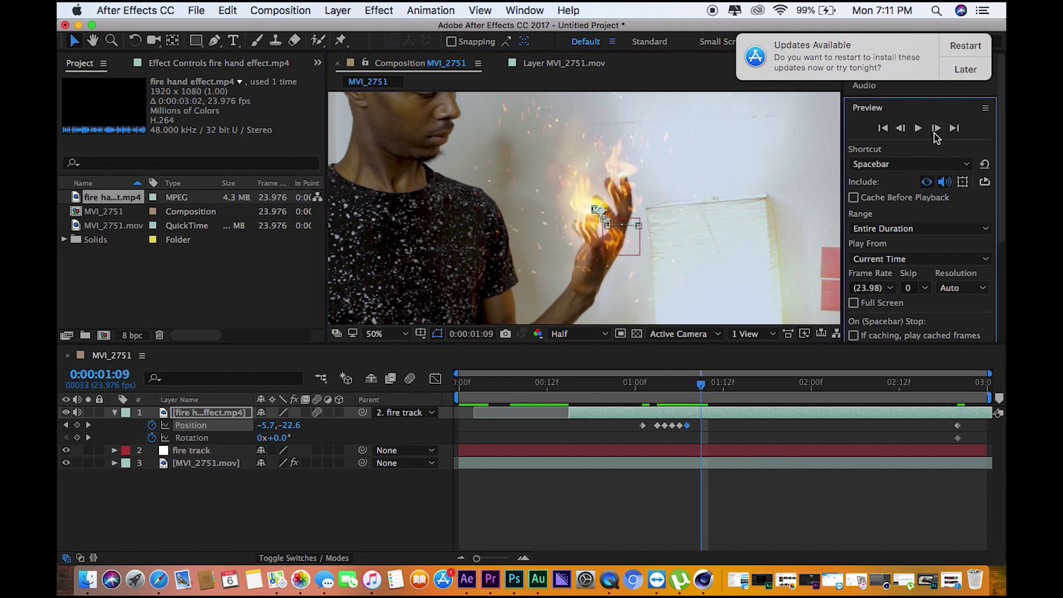
left_click_drag(632, 203, 628, 204)
left_click(936, 128)
left_click(936, 128)
left_click_drag(615, 208, 611, 207)
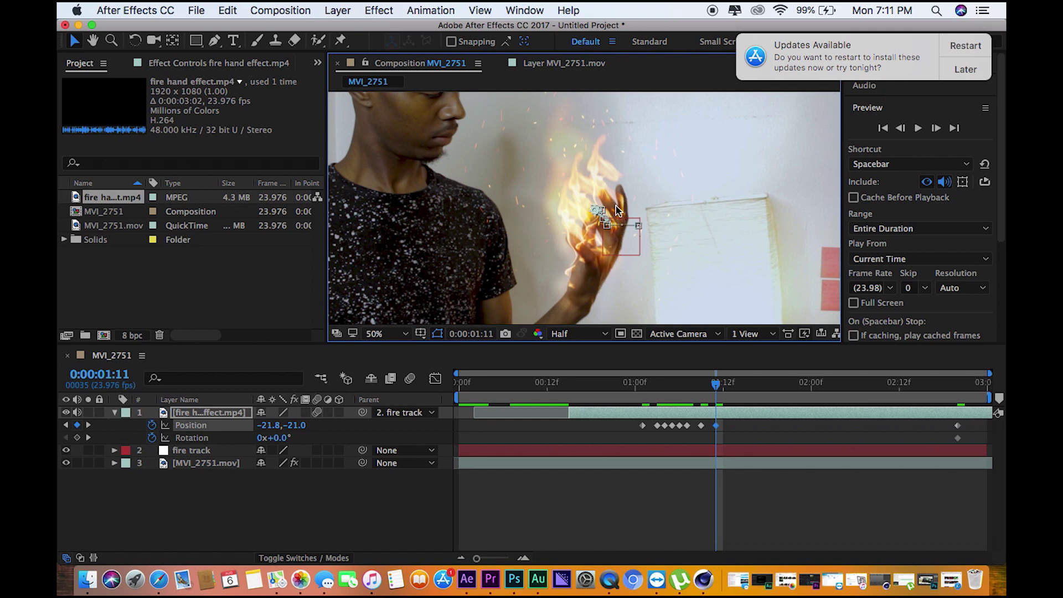
Step: Nudge the fire to Position -21.8, -23.0 at 0:00:01:11 and to -24.7, -23.1 at 0:00:01:13
left_click_drag(611, 202, 613, 201)
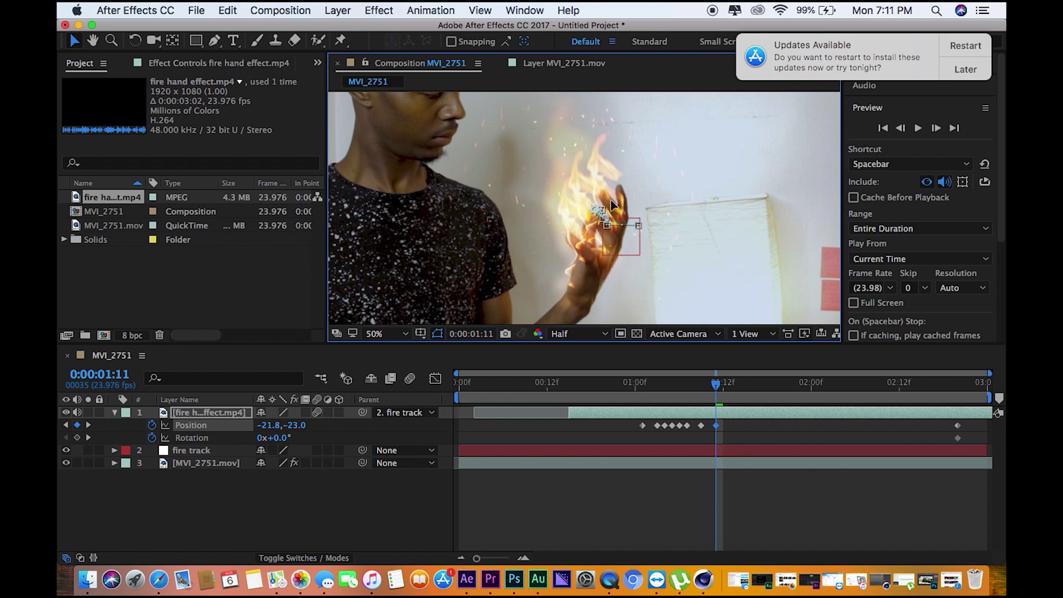
left_click(935, 129)
left_click(935, 128)
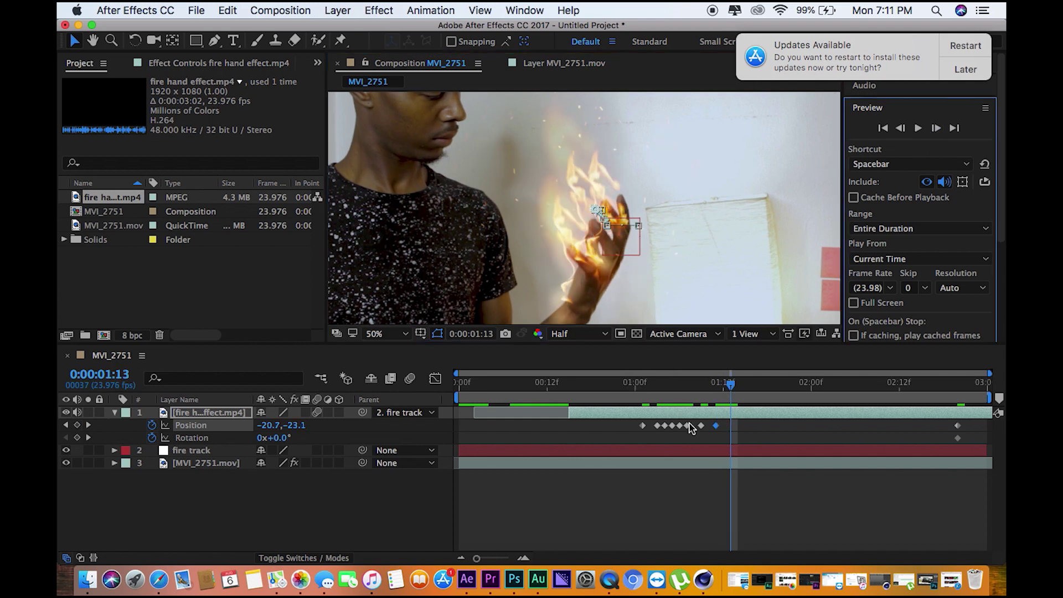
left_click_drag(613, 266, 612, 265)
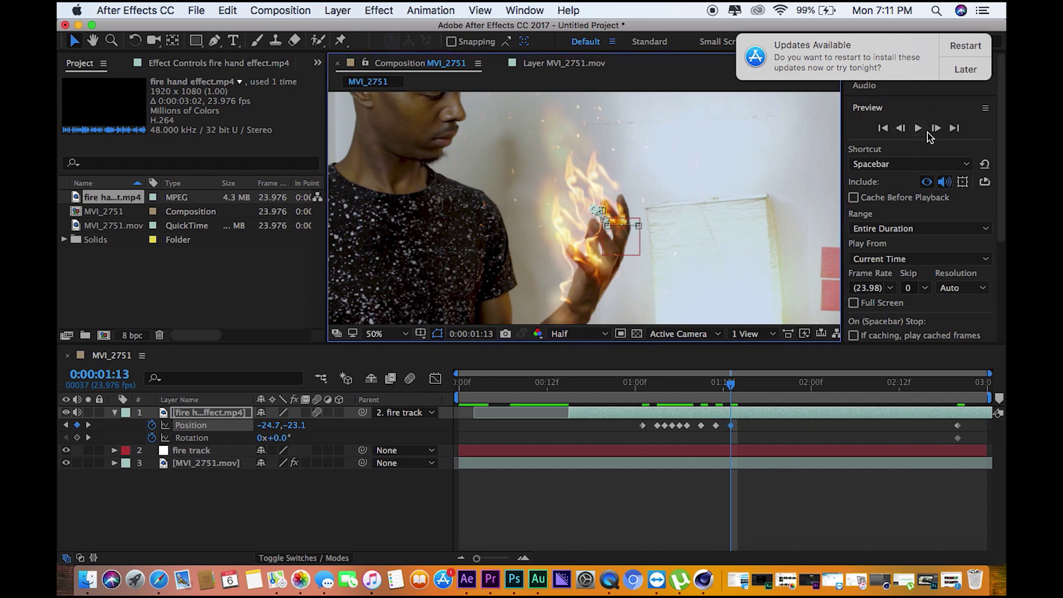
Step: Realign the fire with the hand using a Position keyframe at 0:00:01:16
left_click(935, 130)
left_click(936, 130)
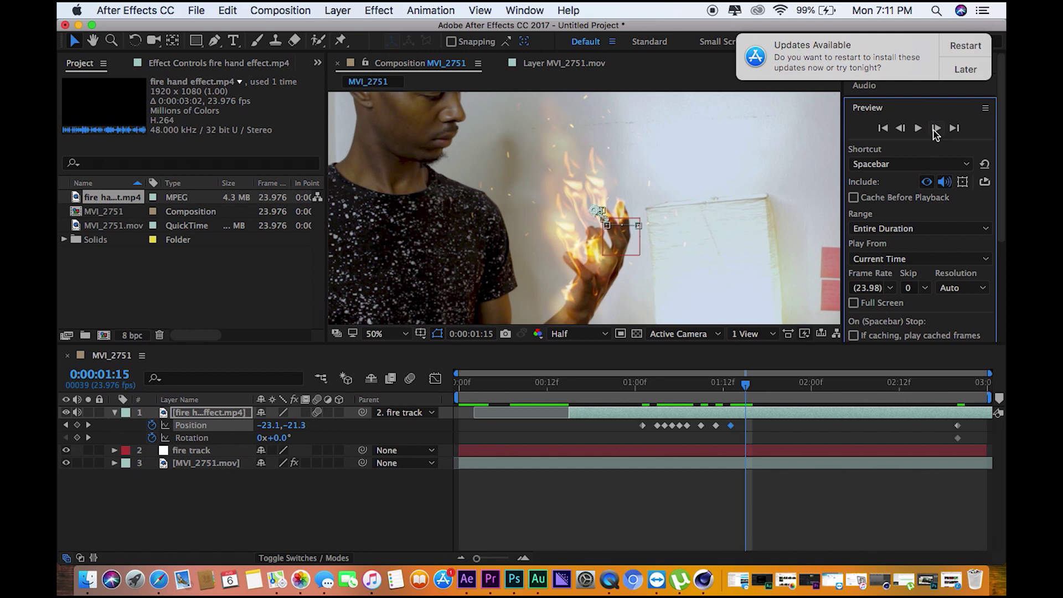
left_click(936, 130)
left_click_drag(618, 212, 572, 219)
Step: Advance through the clip and keep the fire over the moving hand with further Position keyframes from 0:00:01:19 onward
left_click(936, 130)
left_click(936, 130)
left_click(937, 131)
left_click(940, 132)
left_click(941, 132)
left_click(938, 131)
left_click_drag(573, 219, 580, 241)
left_click(936, 132)
left_click(936, 131)
left_click_drag(582, 242, 562, 237)
Step: At 0:00:02:23, set the fire's Rotation to -3.0° and align it with the hand at Position -78.0, -22.0
left_click(937, 131)
left_click(937, 131)
left_click(939, 131)
left_click(938, 131)
left_click(937, 131)
left_click(937, 131)
left_click(937, 130)
double_click(937, 131)
left_click_drag(272, 439, 270, 438)
left_click_drag(565, 244, 563, 243)
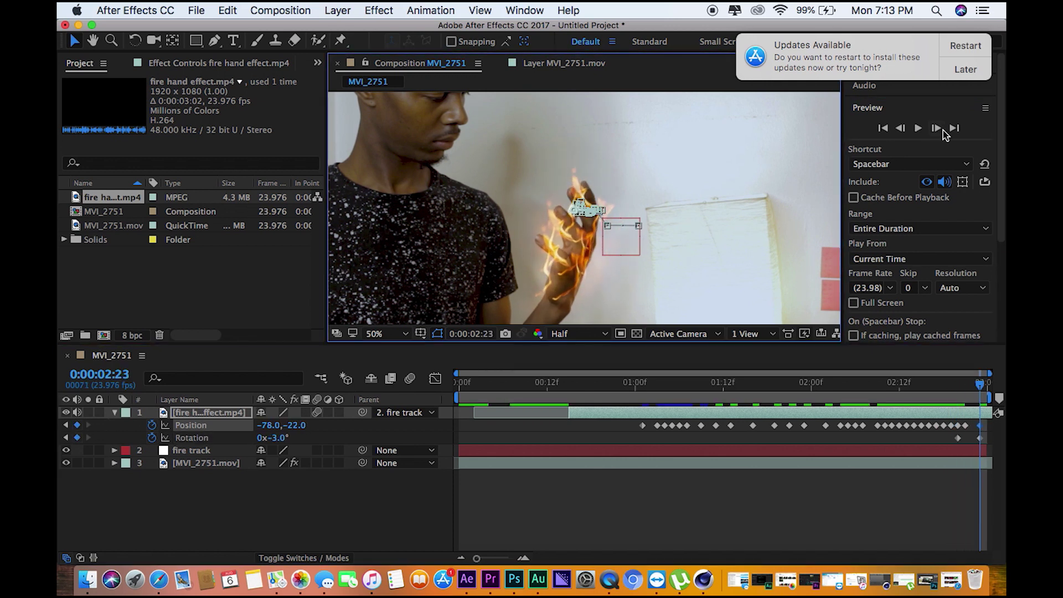
Step: Fit the whole frame in the viewer and play the composition from the start to check the fire on the hand
left_click_drag(980, 384, 413, 333)
key("shift+slash")
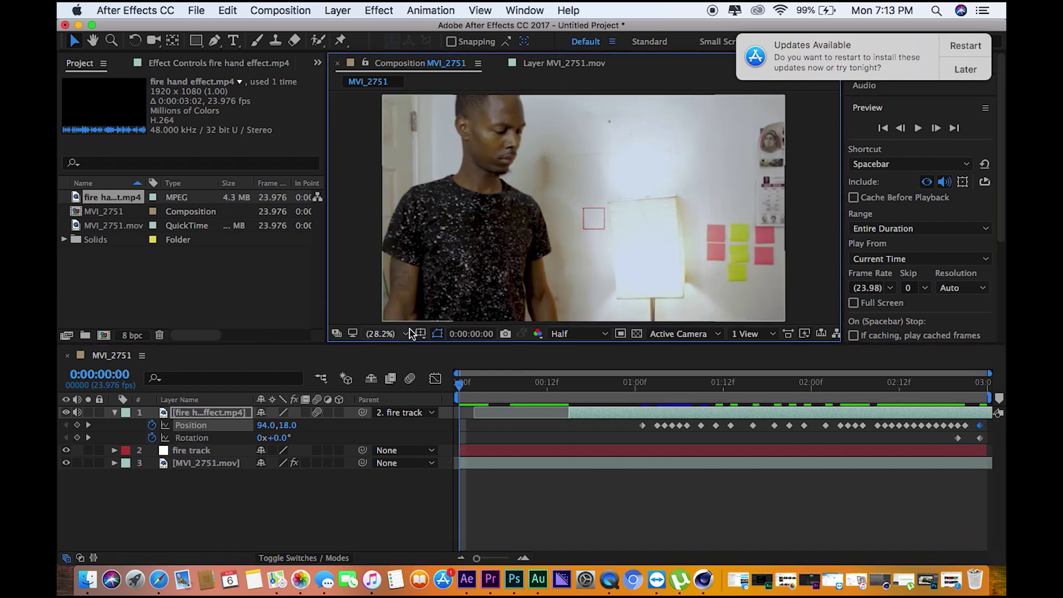
key("space")
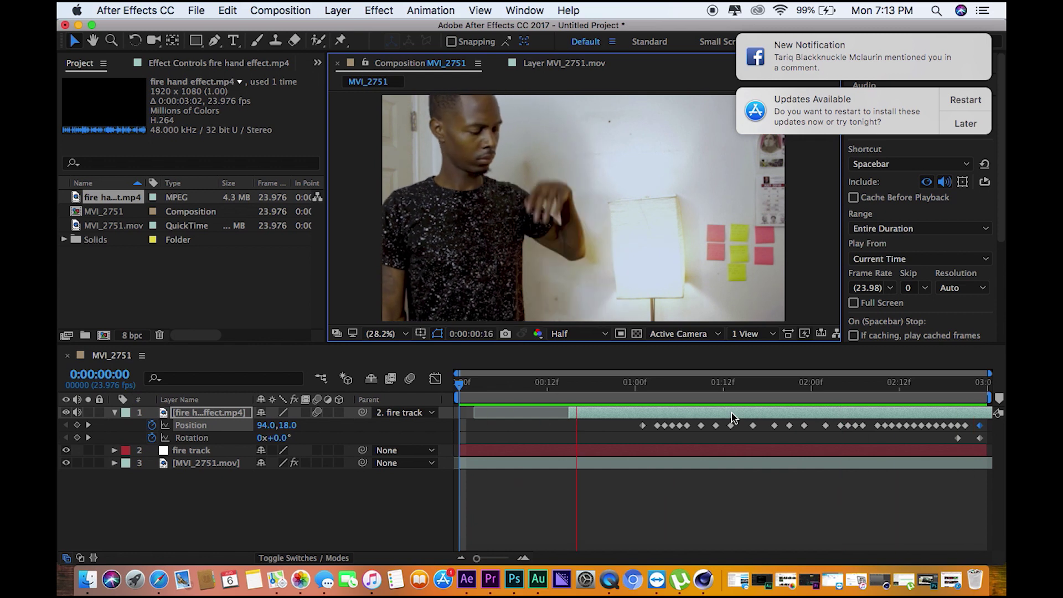
key("space")
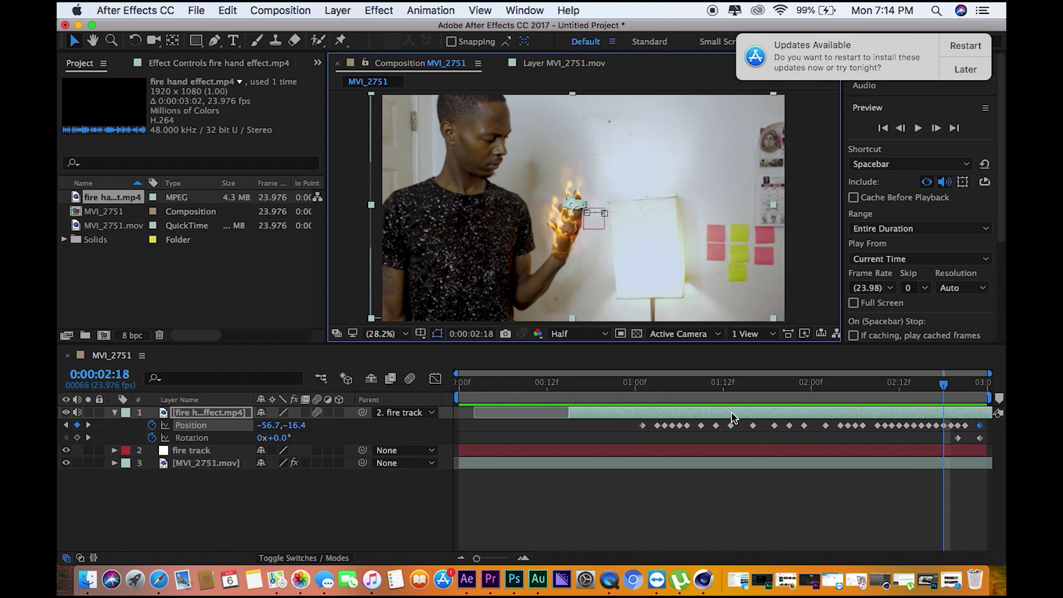
Step: Duplicate the fire layer and trim the copy's start to 0:00:00:17
left_click(732, 418)
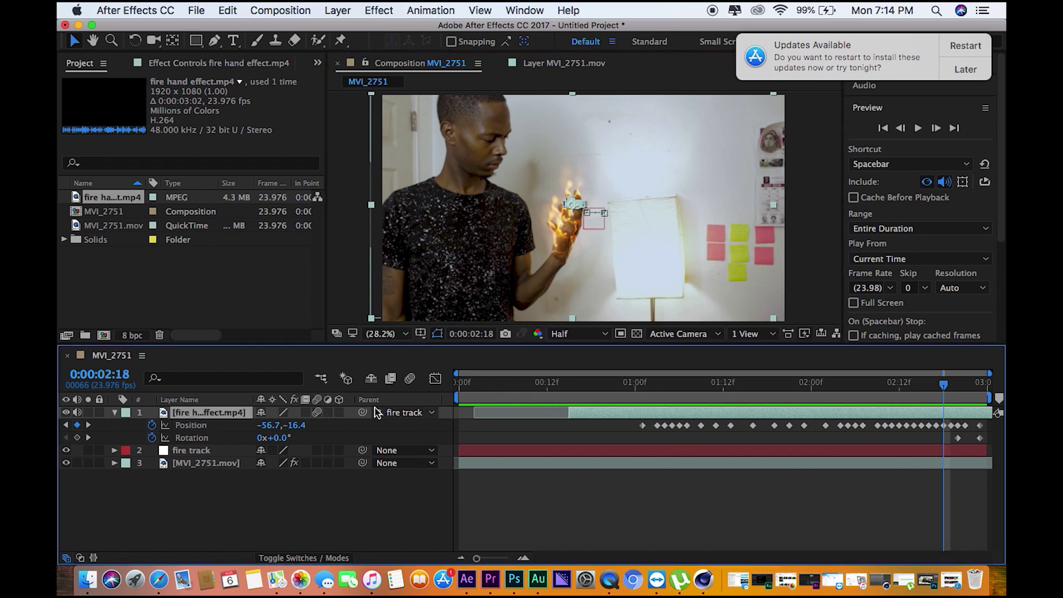
key("super+d")
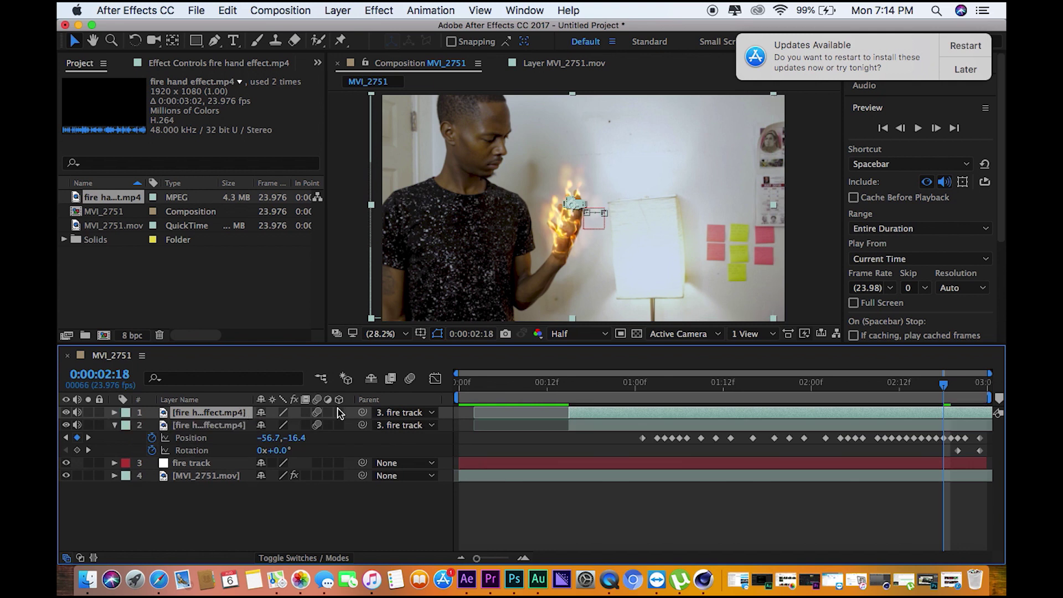
left_click(577, 397)
left_click_drag(581, 394, 585, 413)
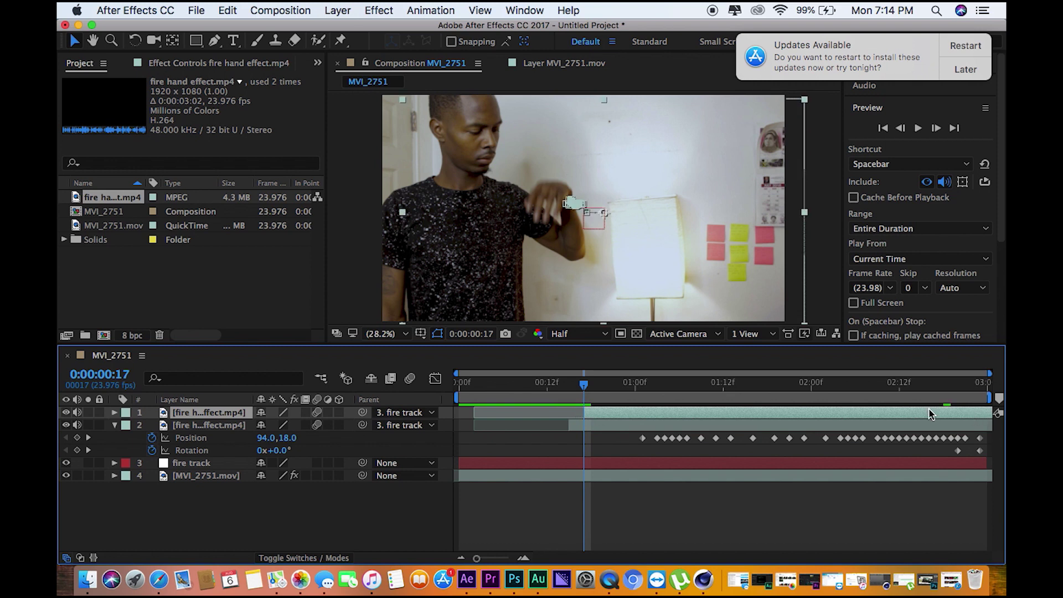
Step: Split the duplicated fire layer at 0:00:00:23 and delete the section after the split
left_click_drag(586, 390, 626, 392)
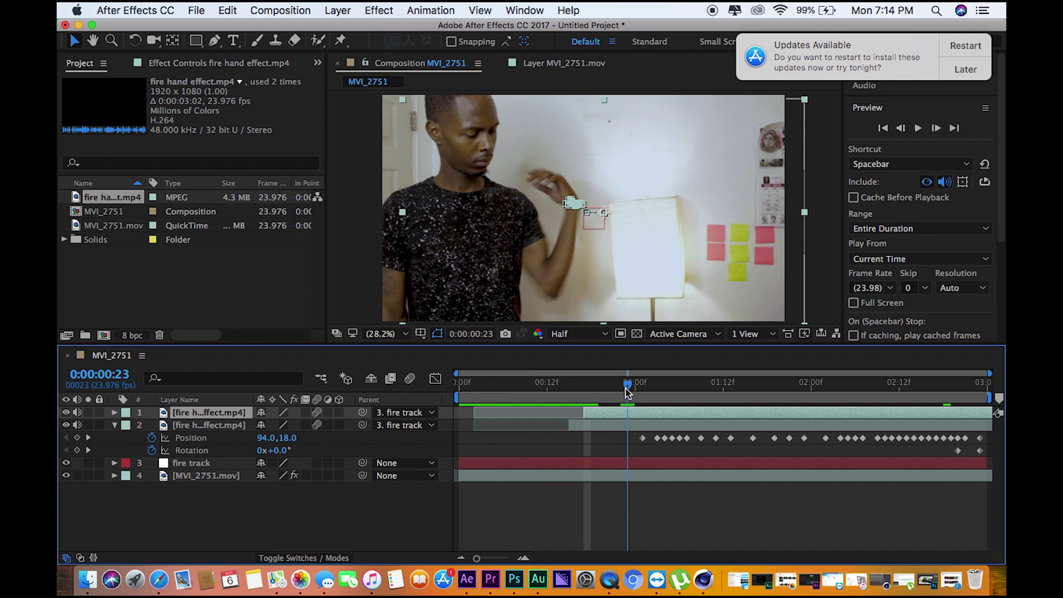
key("super+shift+d")
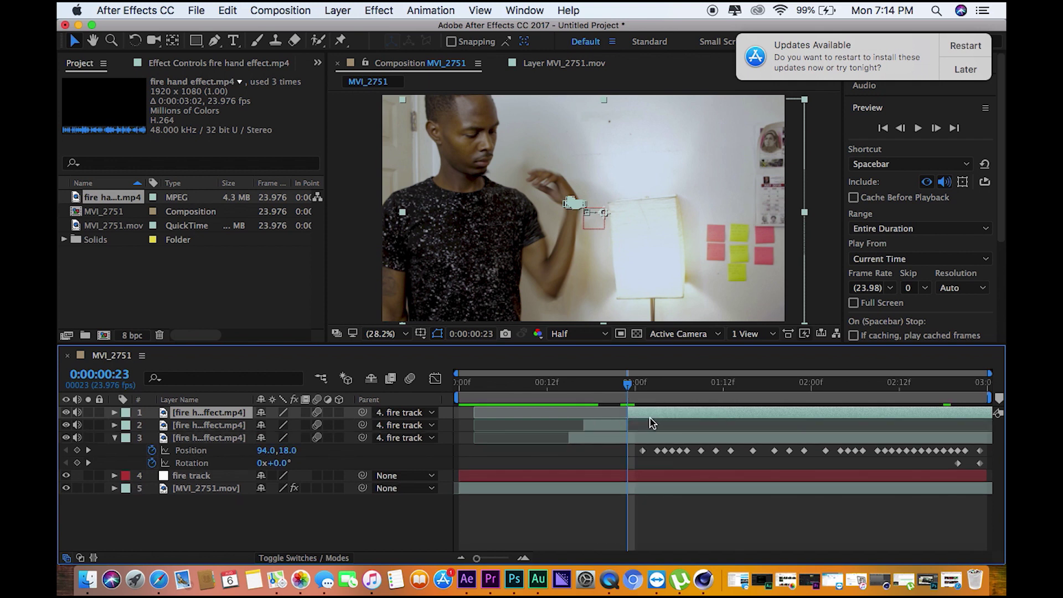
key("Delete")
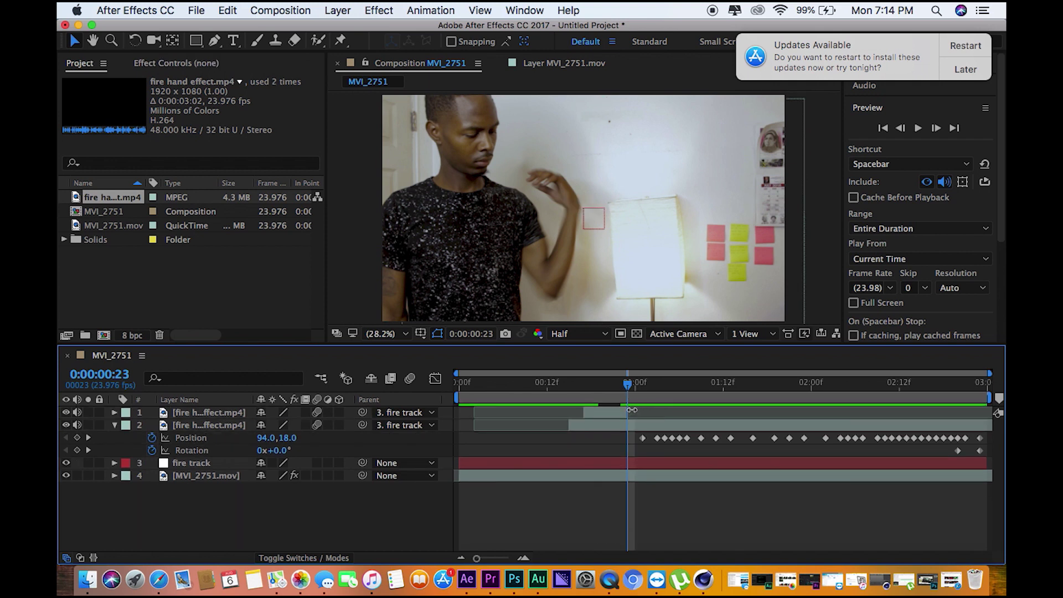
left_click_drag(627, 412, 607, 413)
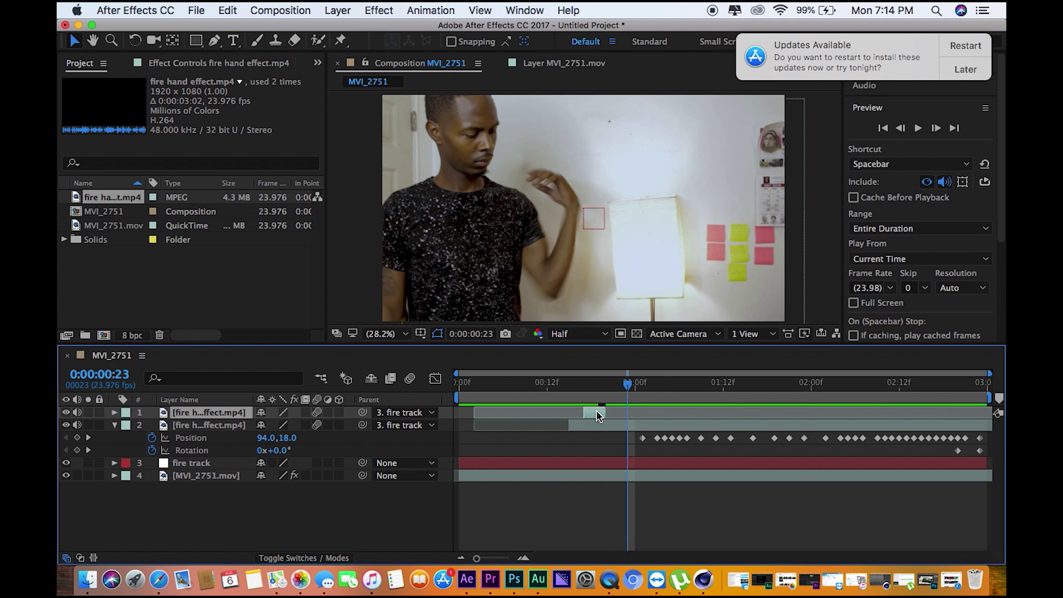
key("super+d")
left_click_drag(597, 415, 640, 416)
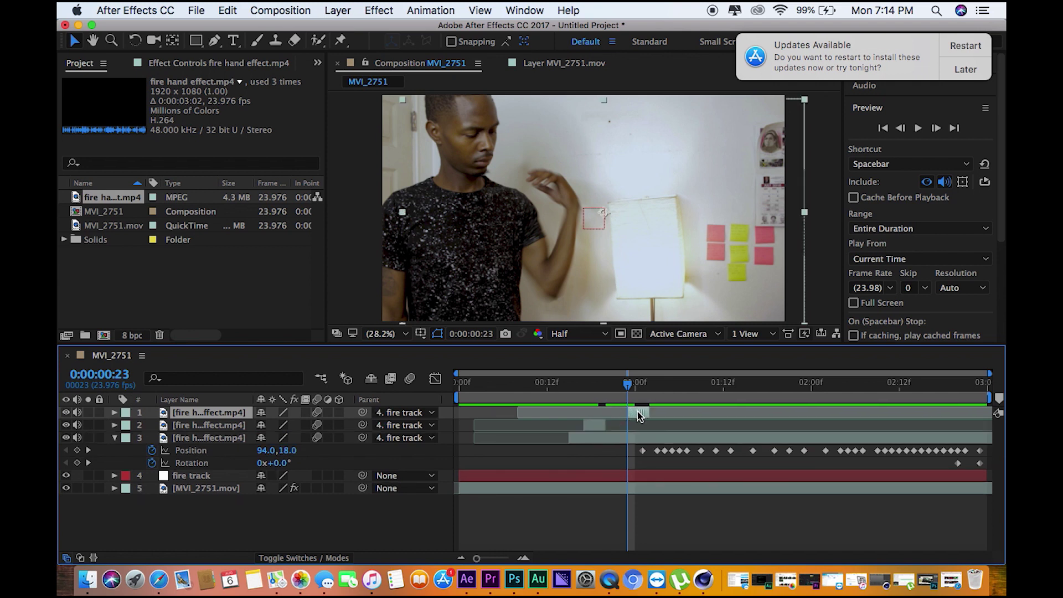
key("super+z")
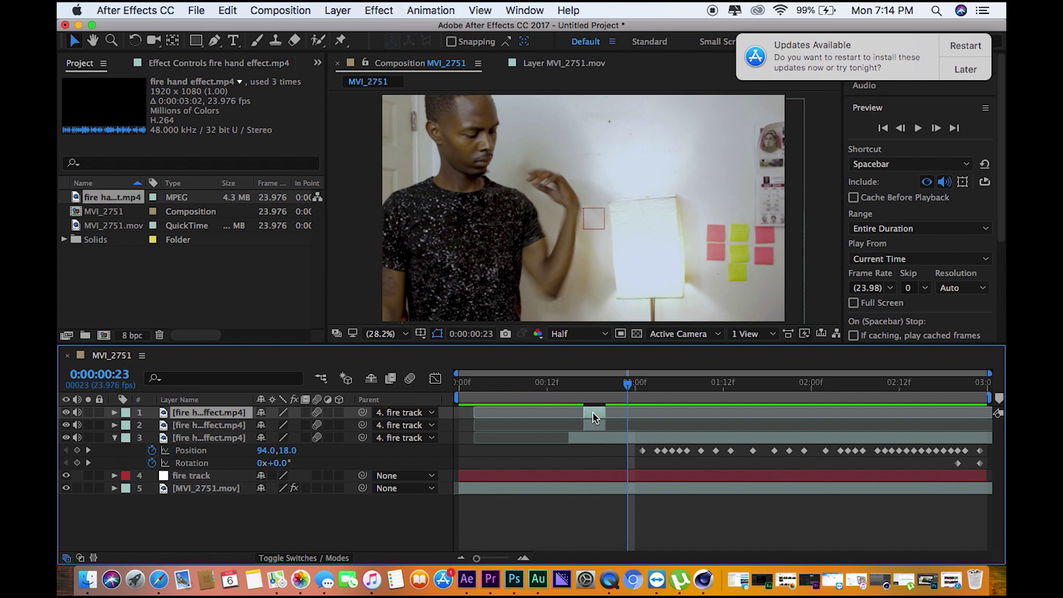
key("super+z")
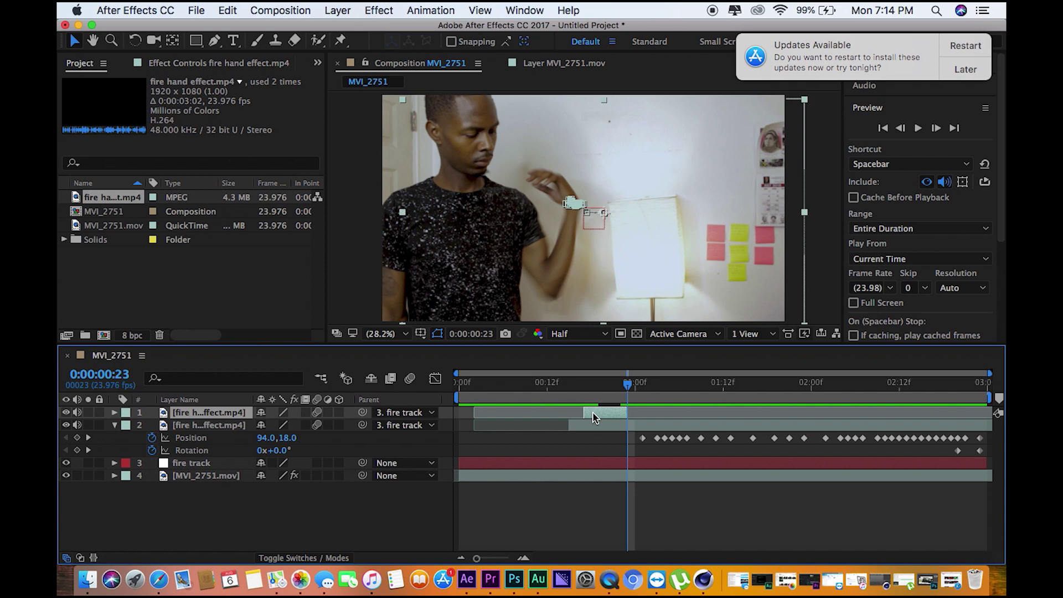
Step: Split off a fire section from 0:00:00:23 onward and duplicate it, trimming the copy's start to about 0:00:01:20
key("super+shift+d")
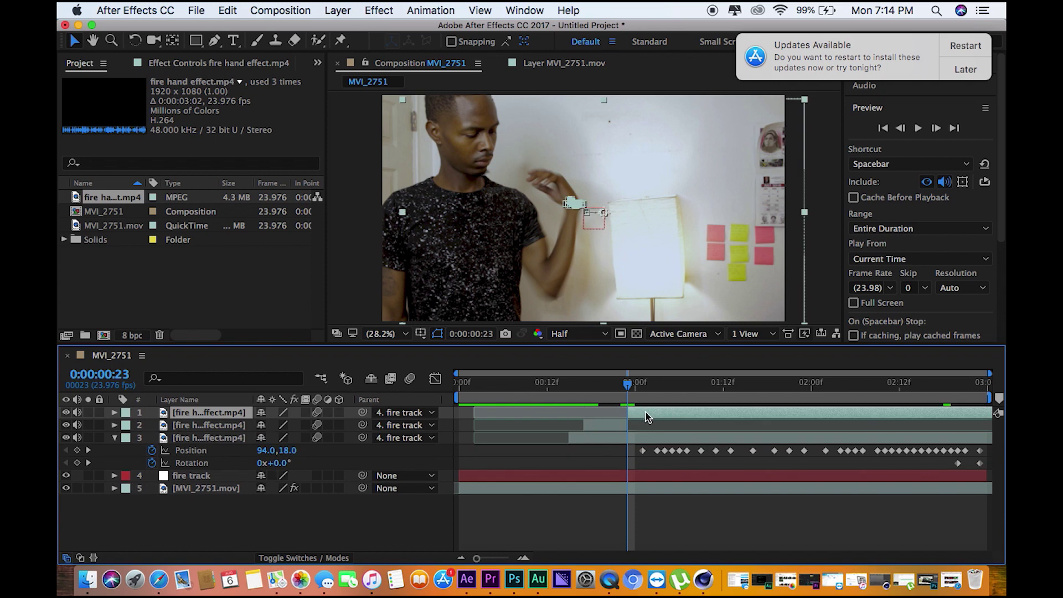
key("super+shift+d")
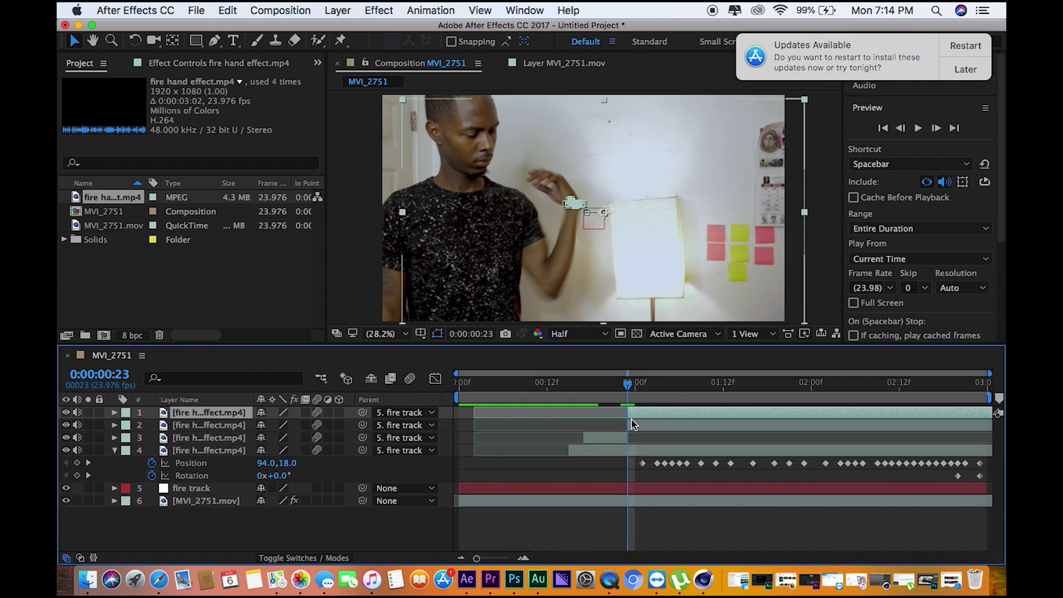
left_click_drag(630, 413, 786, 412)
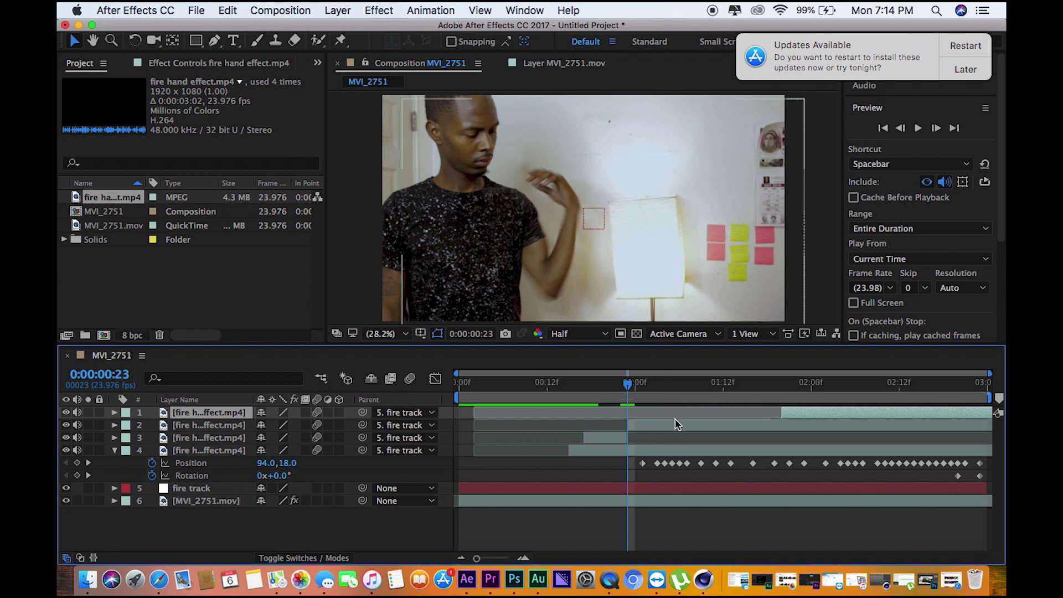
Step: Duplicate the fire section starting at 0:00:00:23 and trim the copy's start to about 0:00:01:12
left_click(659, 428)
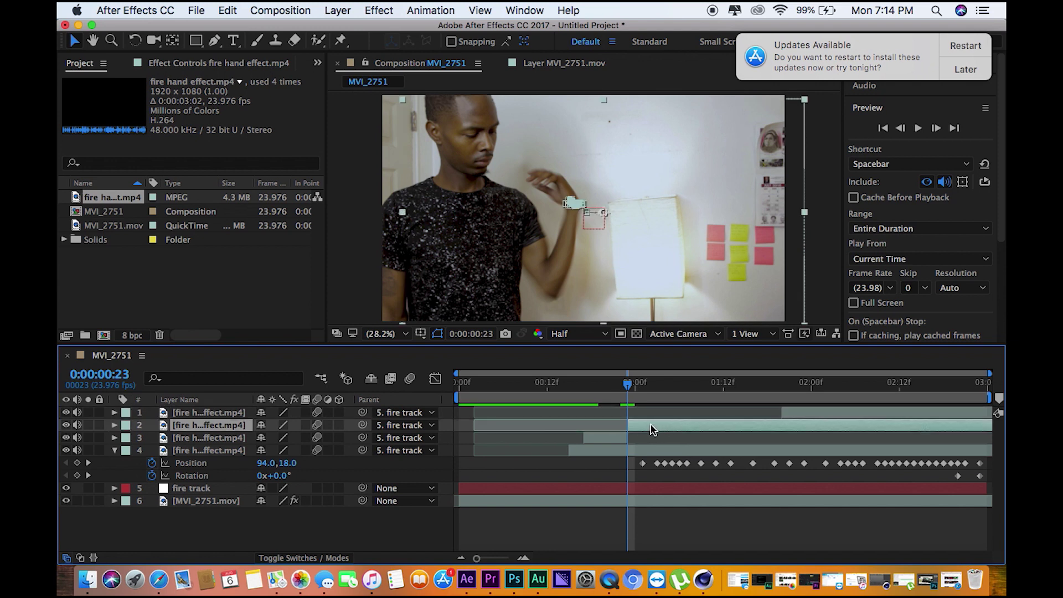
key("super+d")
left_click_drag(628, 426, 723, 431)
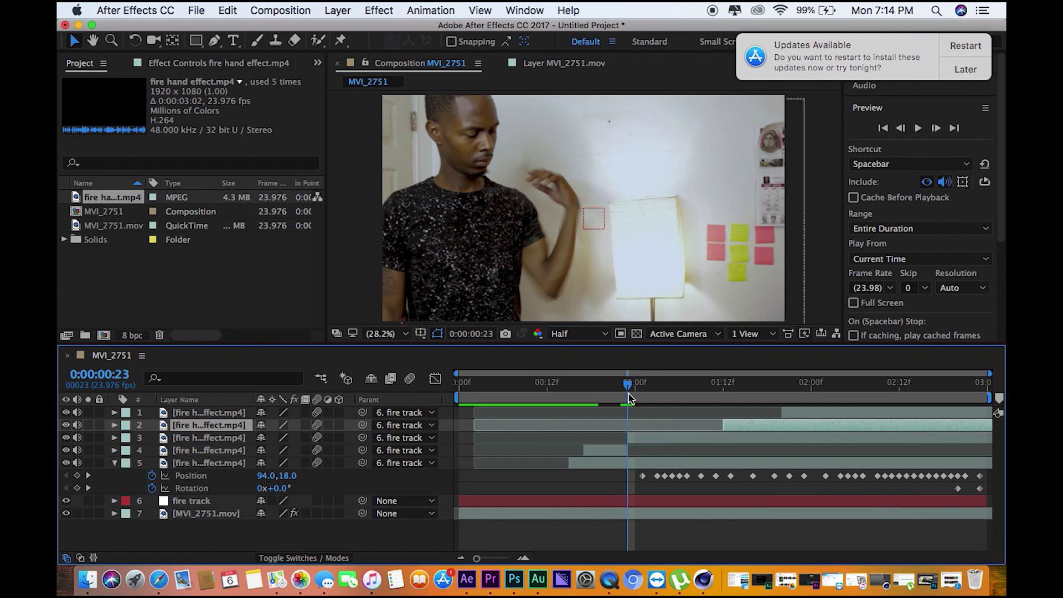
Step: Split the fire section starting at 0:00:00:23 at 0:00:01:07 and delete its later part
left_click_drag(628, 394, 686, 394)
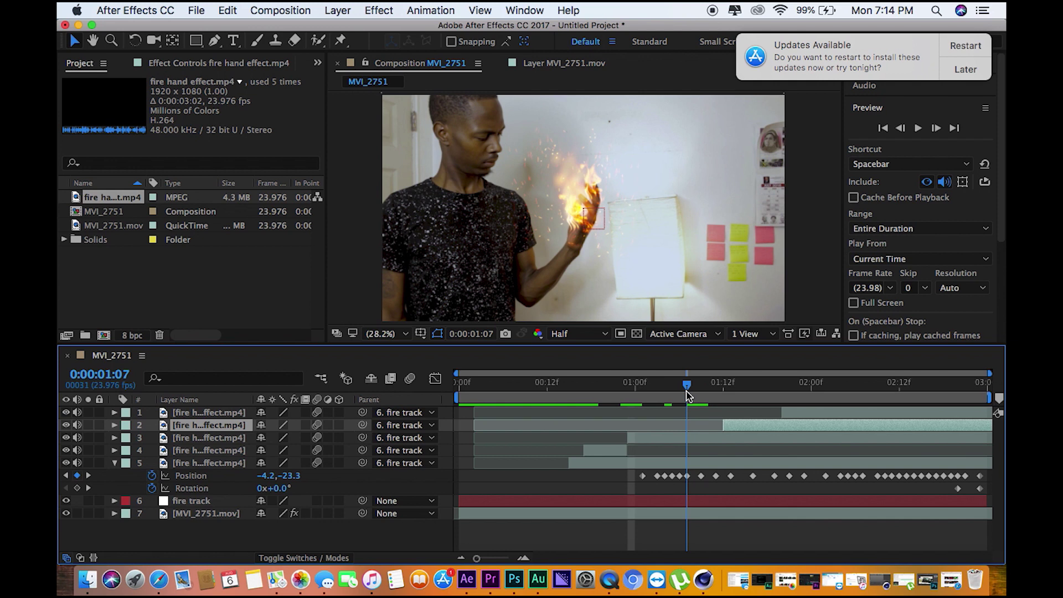
left_click(677, 442)
key("super+shift+d")
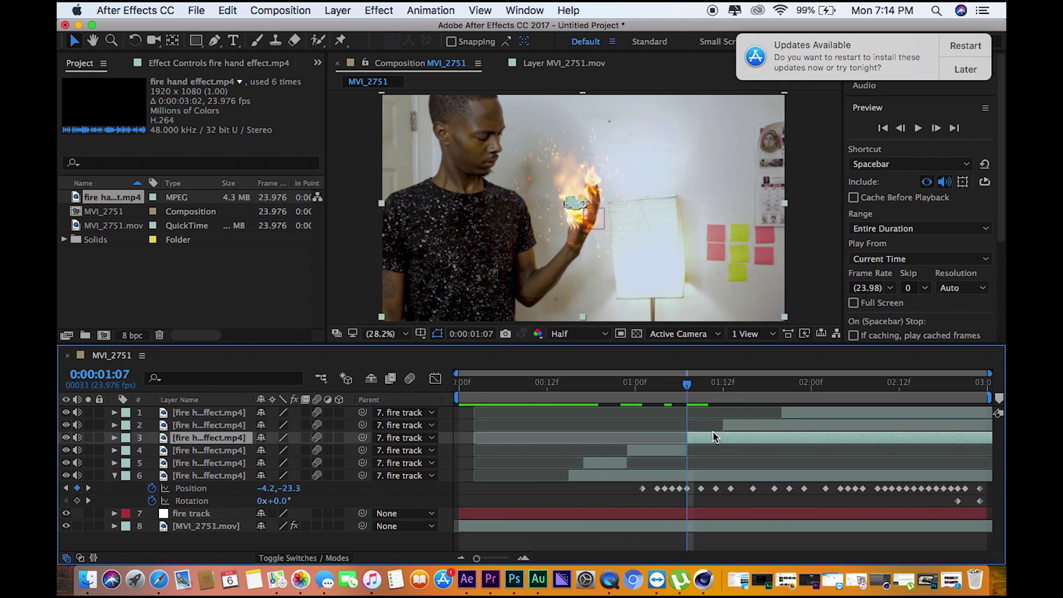
key("Delete")
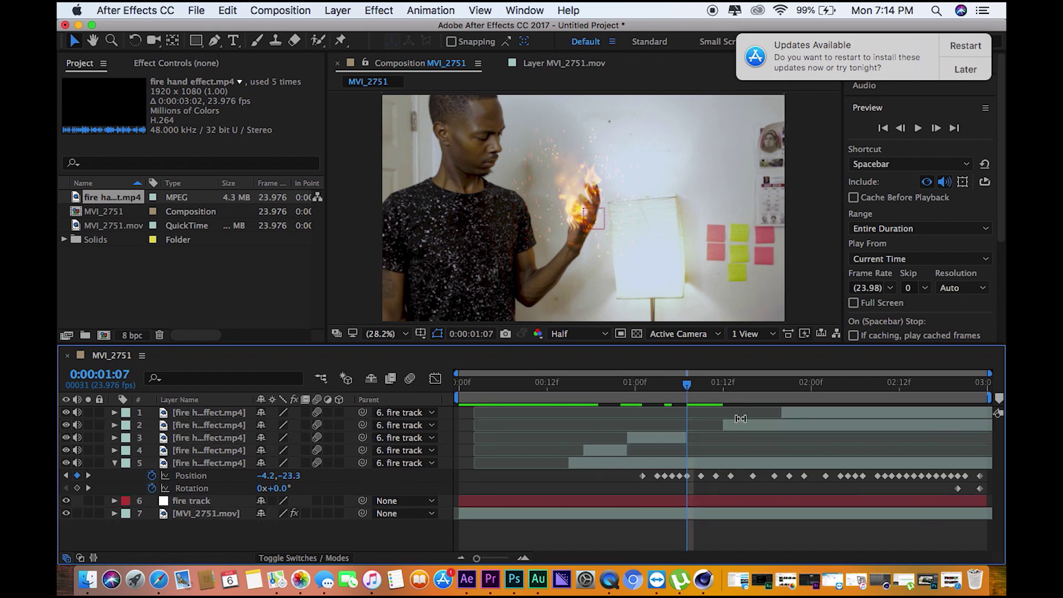
Step: Trim the topmost fire layer's start to about 0:00:02:05 and split the section starting at 0:00:01:12 at 0:00:01:21
left_click(785, 427)
left_click_drag(801, 414, 868, 414)
left_click_drag(687, 386, 792, 392)
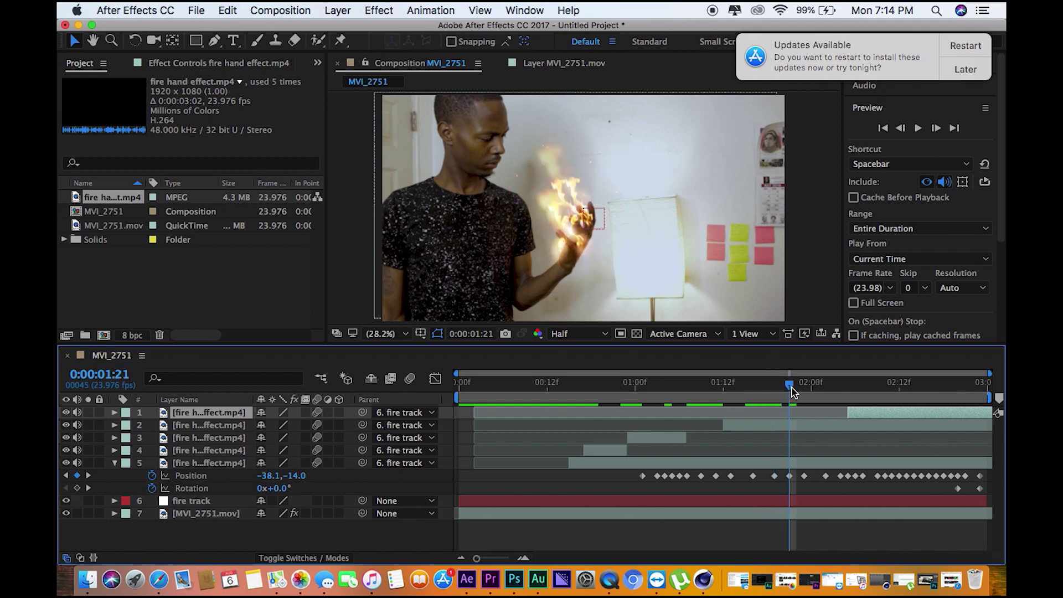
left_click(799, 427)
key("super+shift+d")
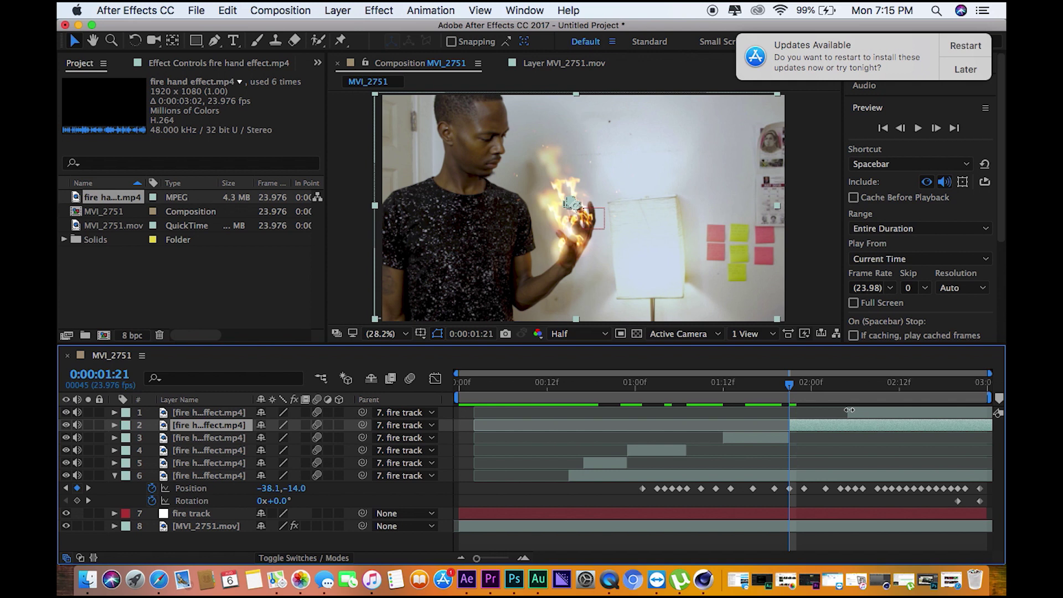
Step: Split the fire section starting at 0:00:01:21 at 0:00:02:16 and delete the part before the split
left_click_drag(790, 385, 930, 394)
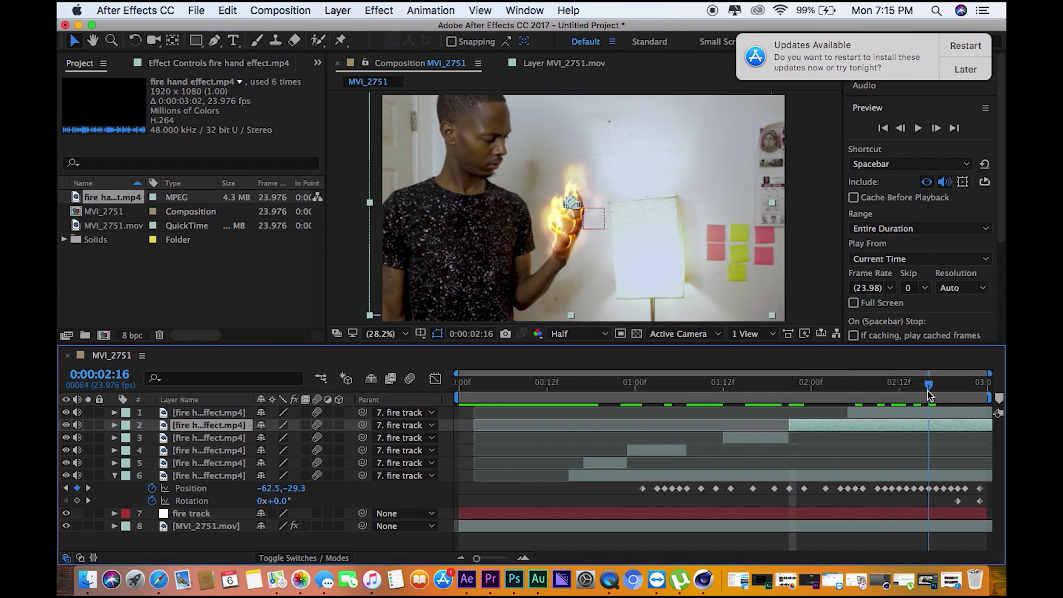
key("shift+super+d")
left_click(884, 442)
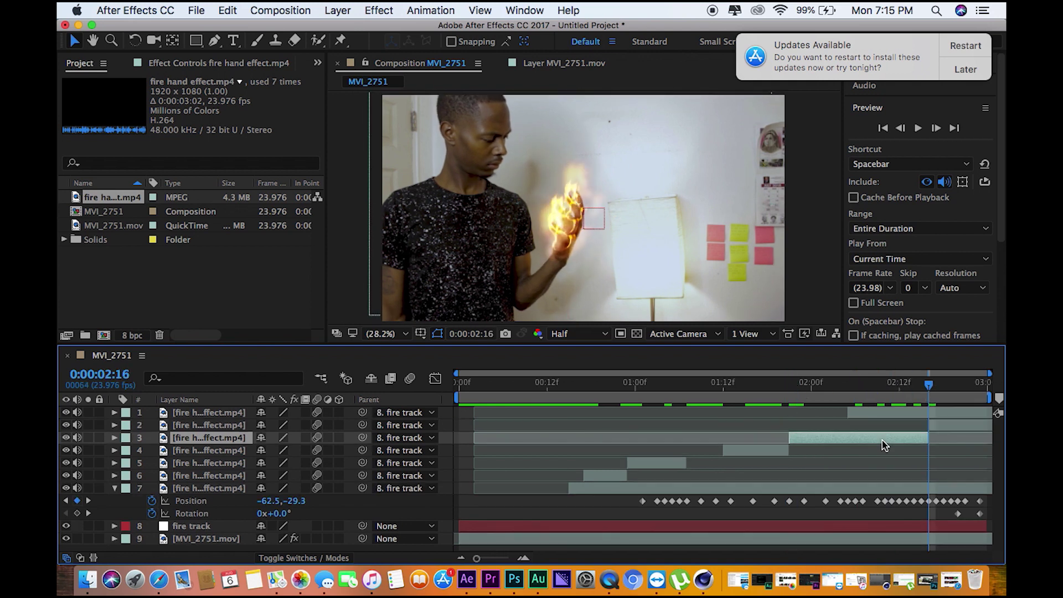
key("Delete")
Step: Cut the topmost fire layer at 0:00:02:16, delete the remainder, and trim its end to about 0:00:02:11
left_click(982, 418)
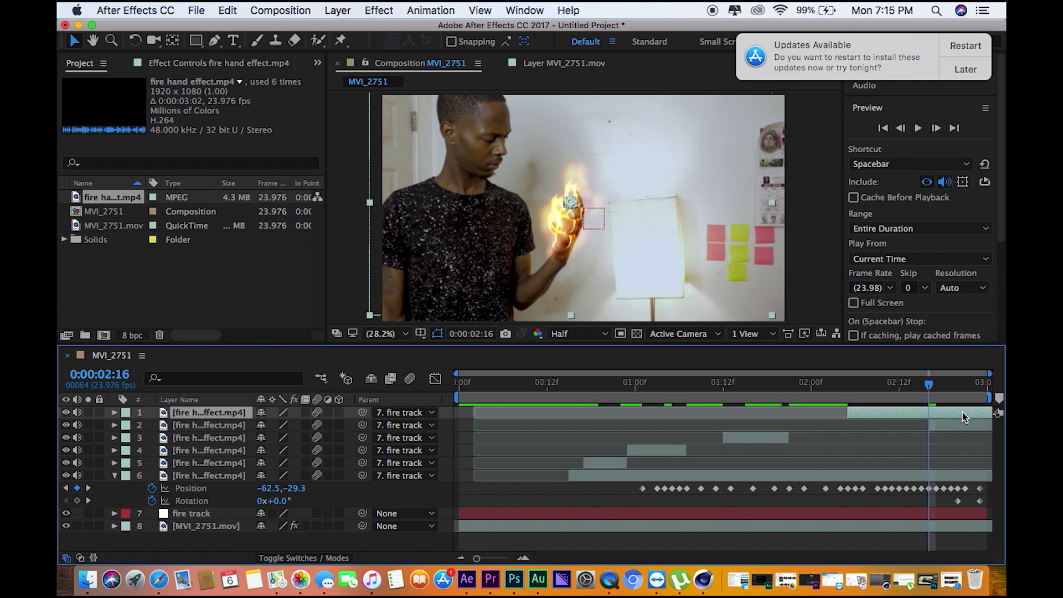
key("shift+super+d")
key("Delete")
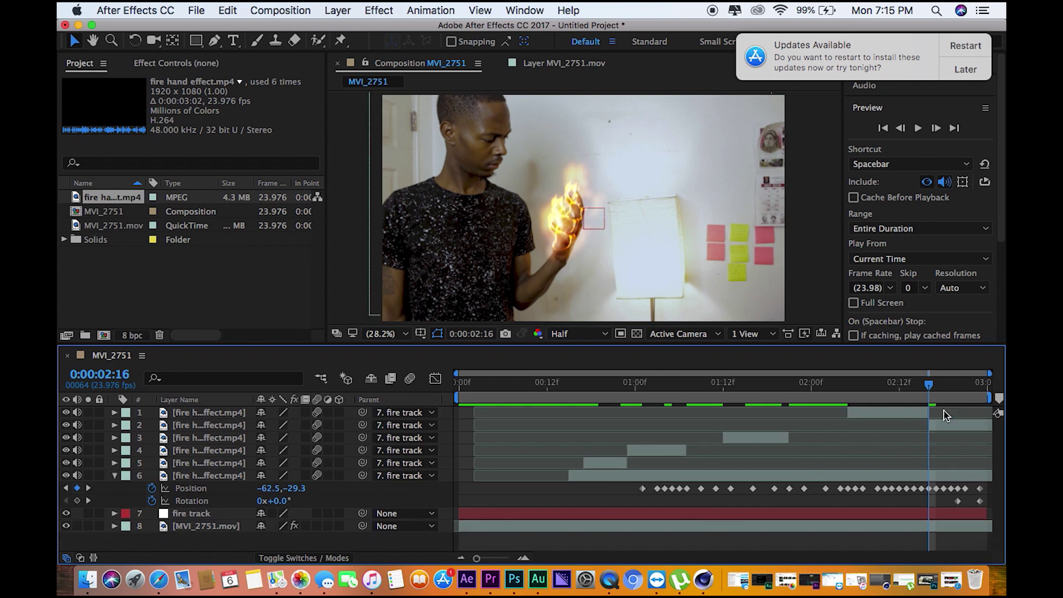
left_click(915, 412)
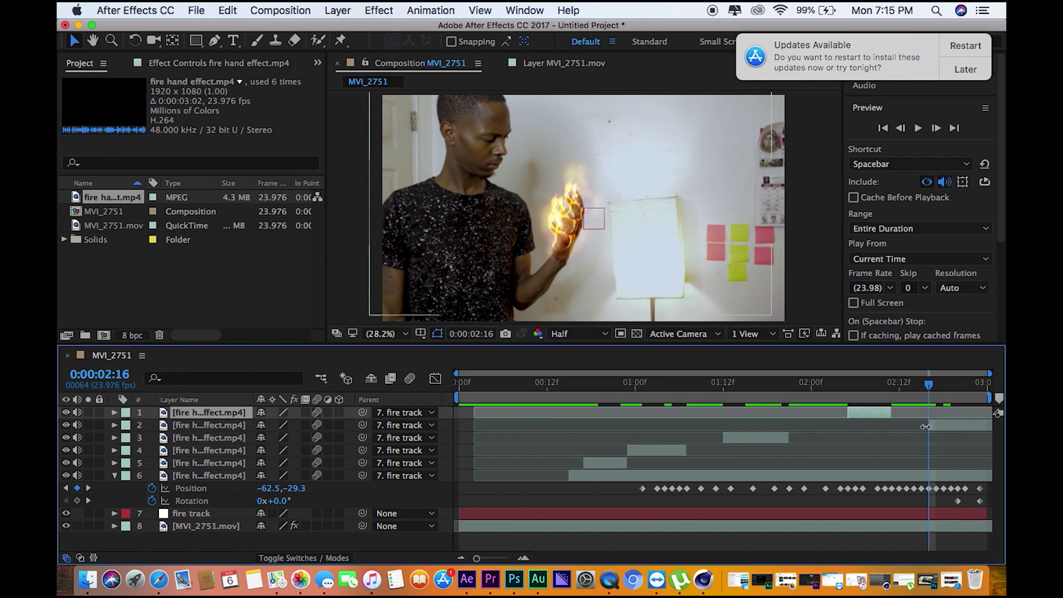
Step: Shift the last fire section to start at about 0:00:02:18 and retrim the one at 0:00:00:23 to about 0:00:01:01–0:00:01:08
left_click(945, 431)
left_click_drag(945, 431, 945, 425)
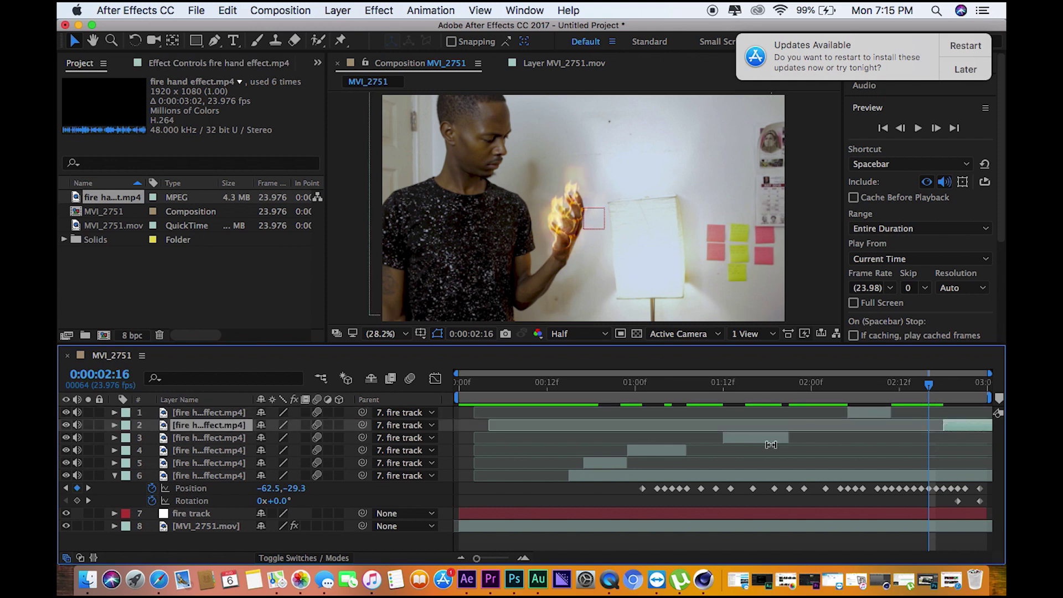
mouse_move(686, 456)
left_mouse_down()
mouse_move(648, 454)
mouse_move(693, 451)
left_mouse_up()
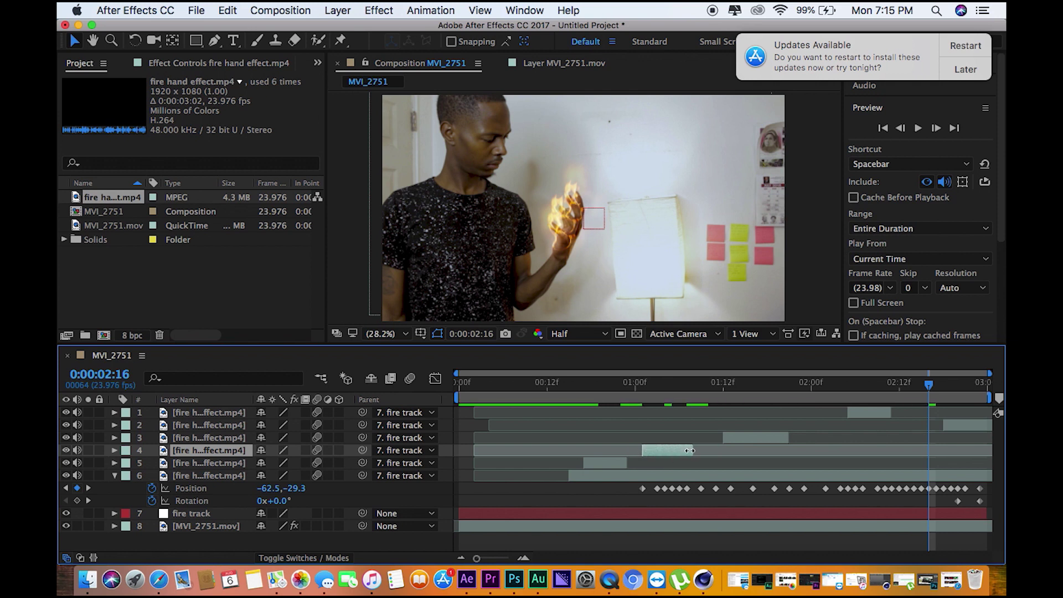
Step: Play back the composition from 0:00:00:12 to check the layered fire sections on the hand
left_click_drag(556, 383, 549, 383)
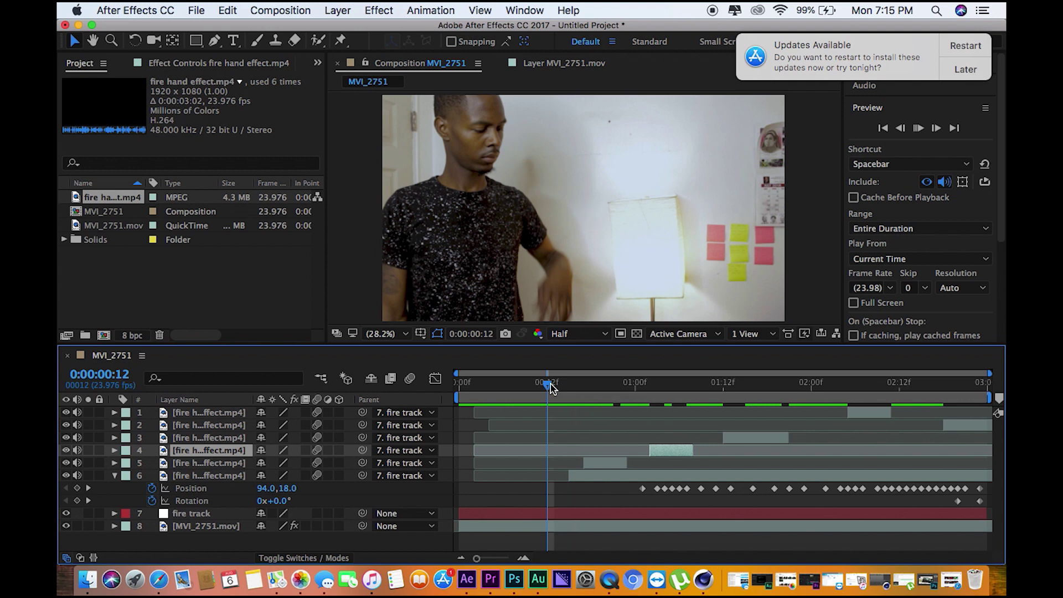
key("space")
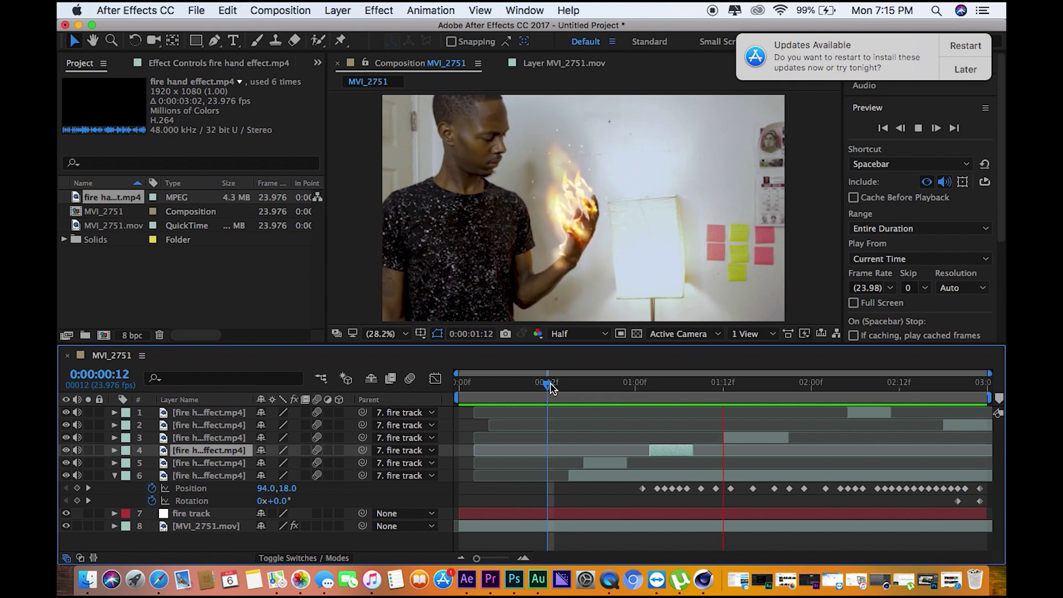
key("space")
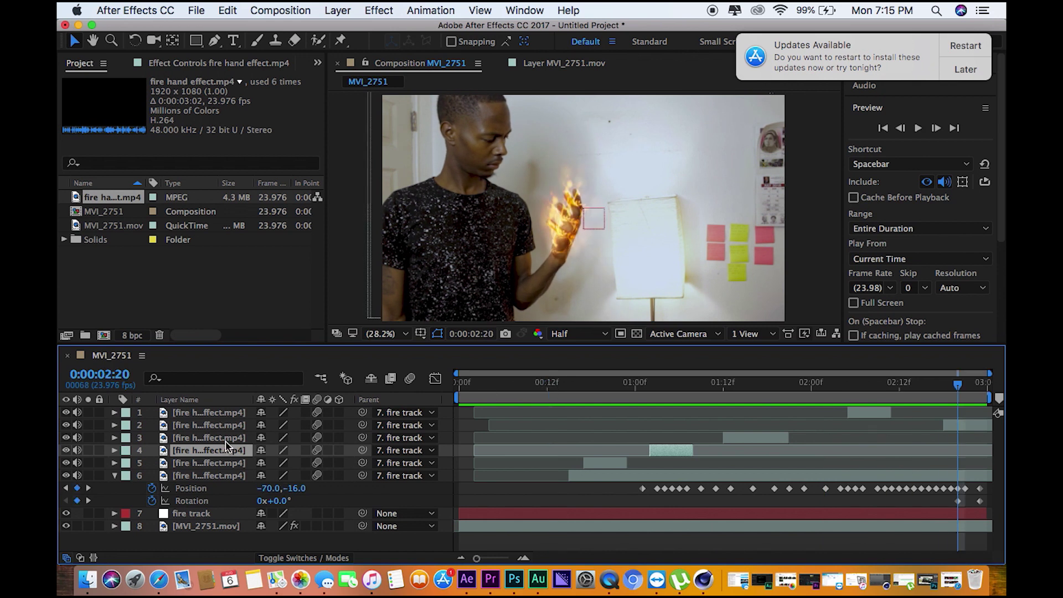
Step: Pre-compose all six fire hand effect layers as Pre-comp 1, moving all attributes into the new composition
left_click(219, 416, "super")
left_click(213, 426, "super")
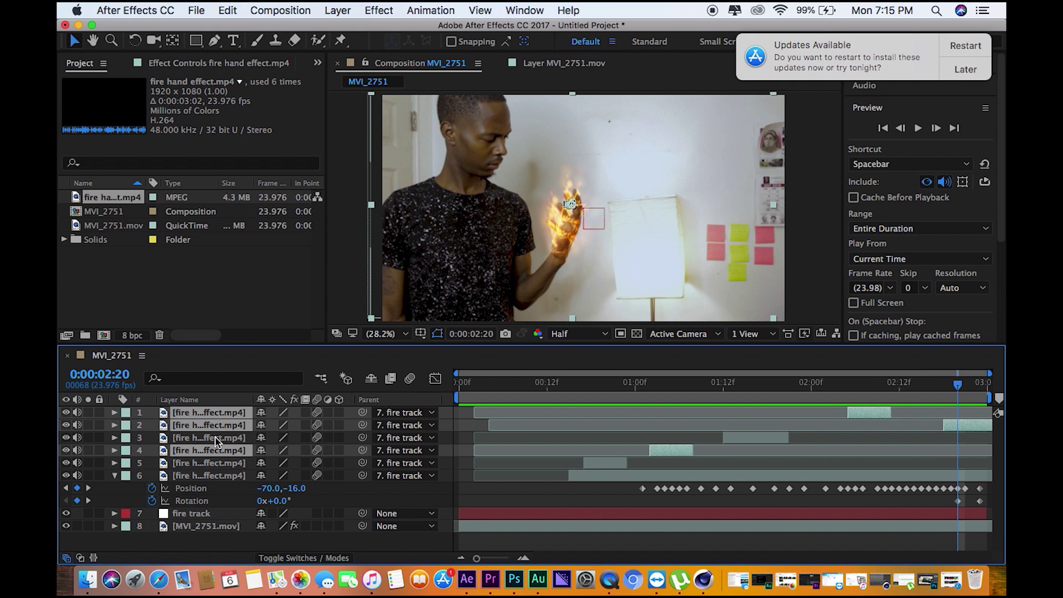
left_click(216, 440, "super")
left_click(218, 453, "super")
left_click(219, 453, "super")
left_click(219, 467, "super")
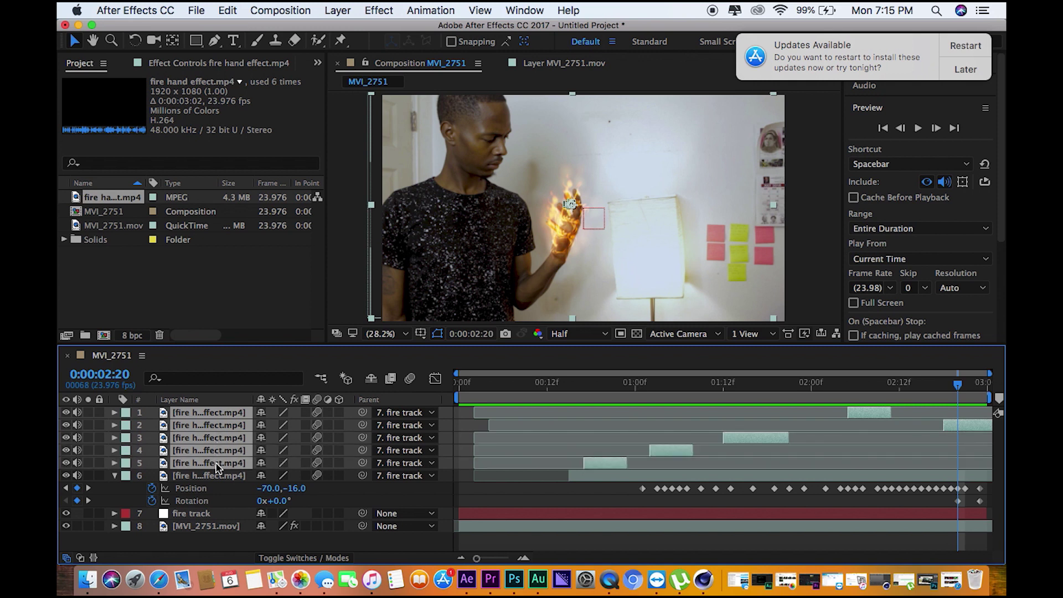
left_click(217, 475, "super")
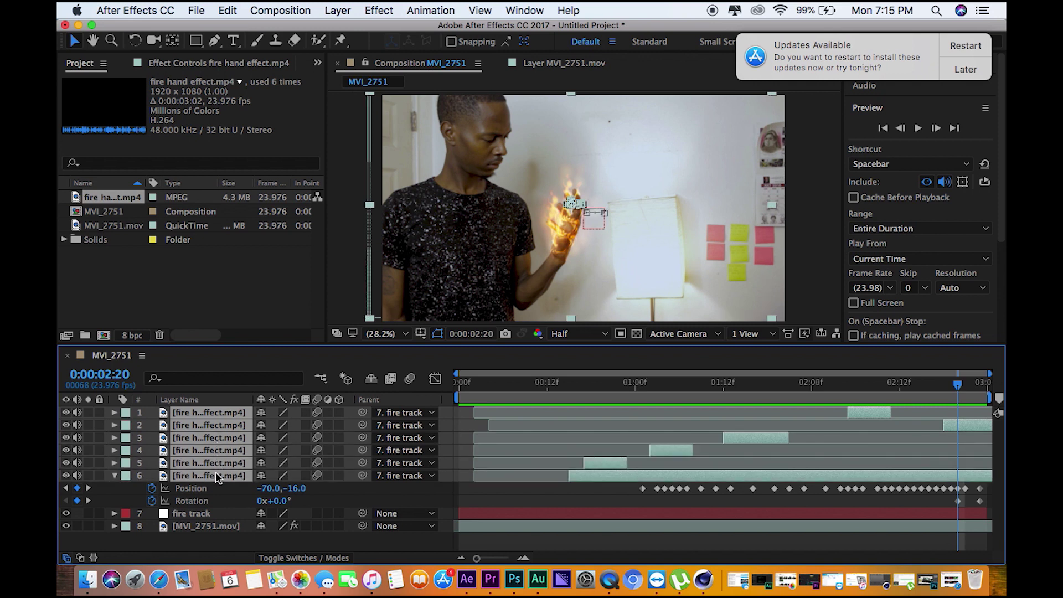
left_click(325, 9)
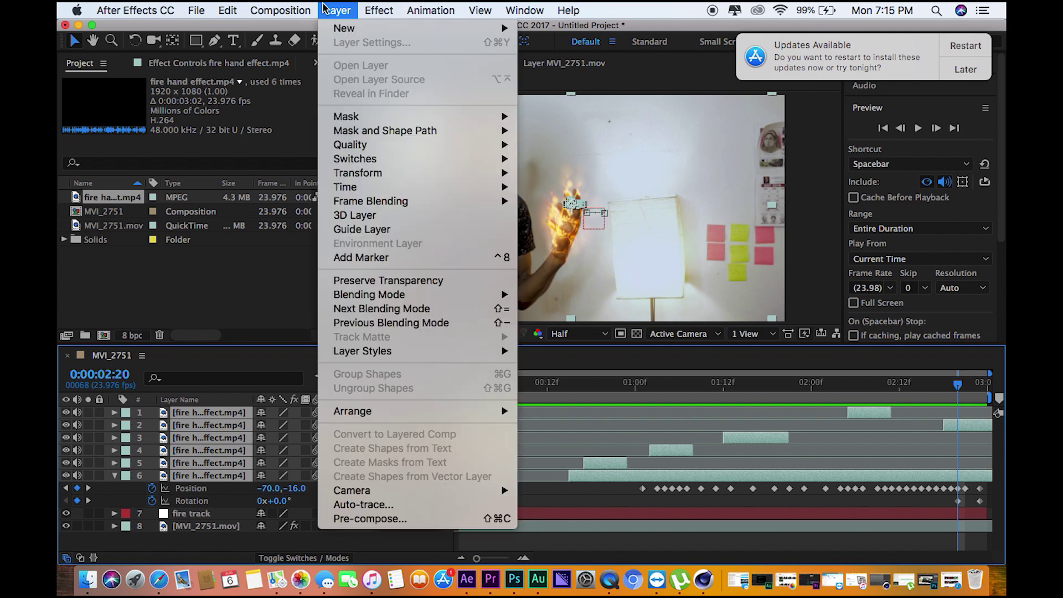
left_click(388, 519)
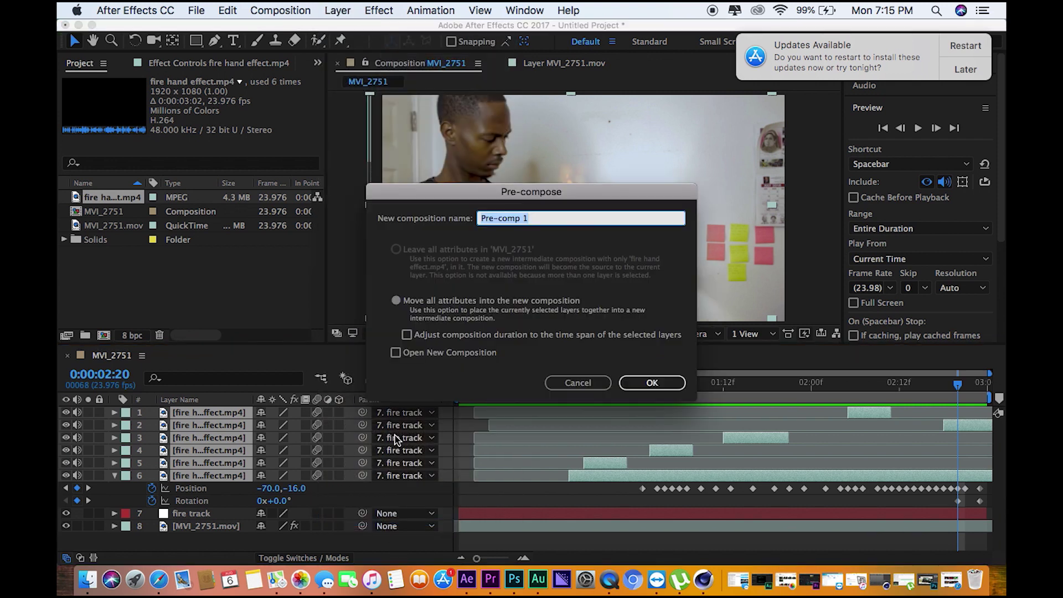
left_click(397, 301)
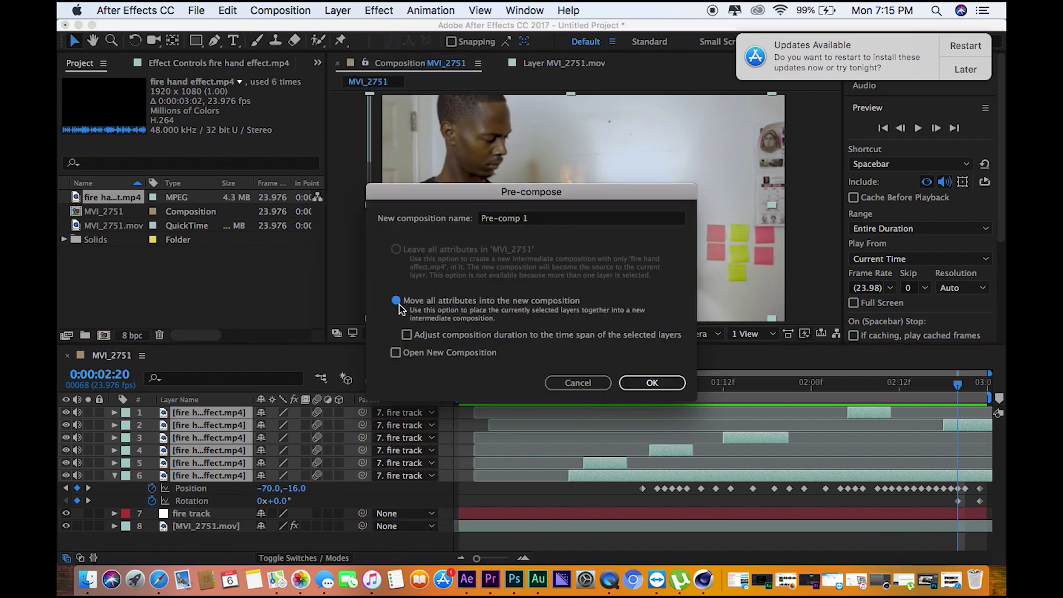
left_click(648, 383)
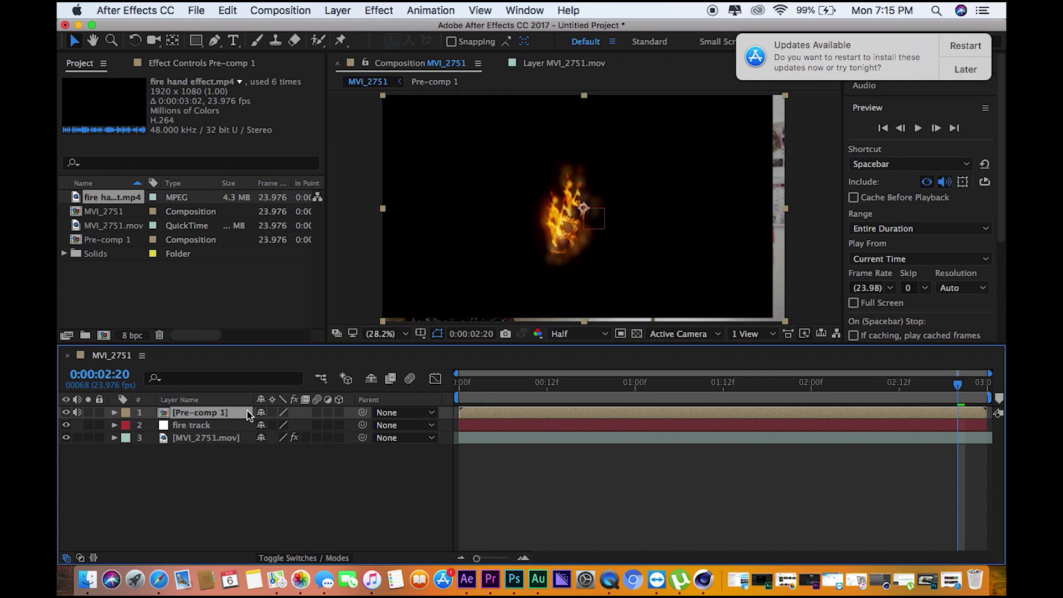
Step: Set the blending mode of Pre-comp 1 to Screen and preview the composition from 0:00:00:01
left_click(275, 555)
left_click(292, 412)
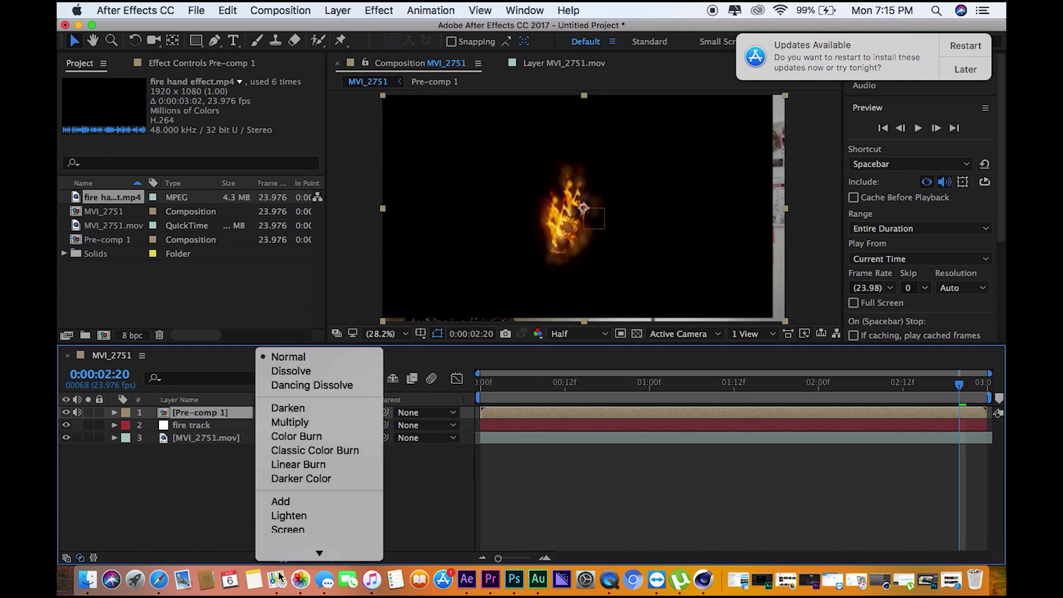
left_click(284, 487)
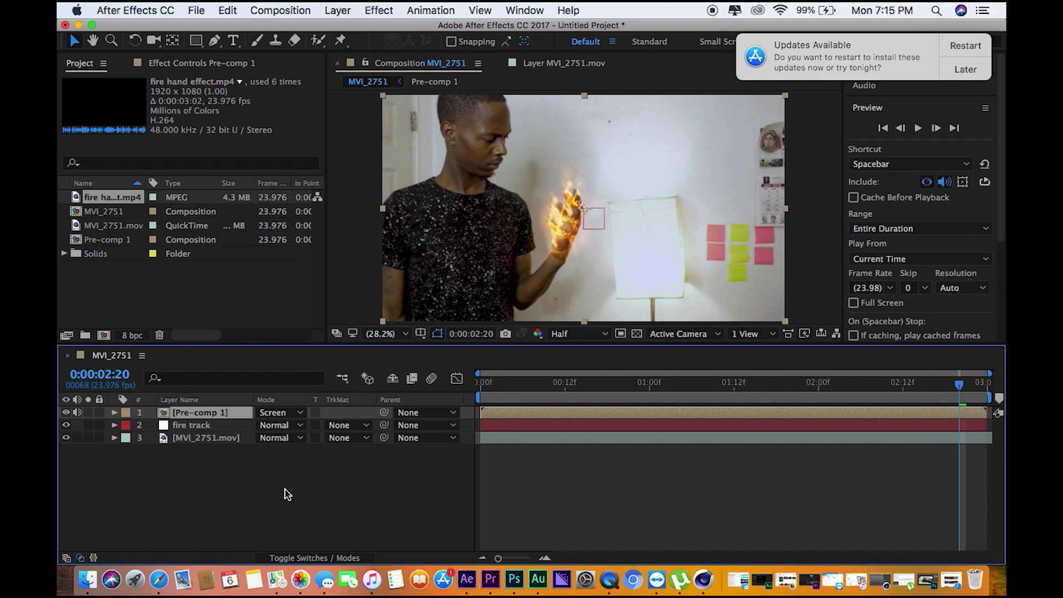
left_click(487, 384)
key("space")
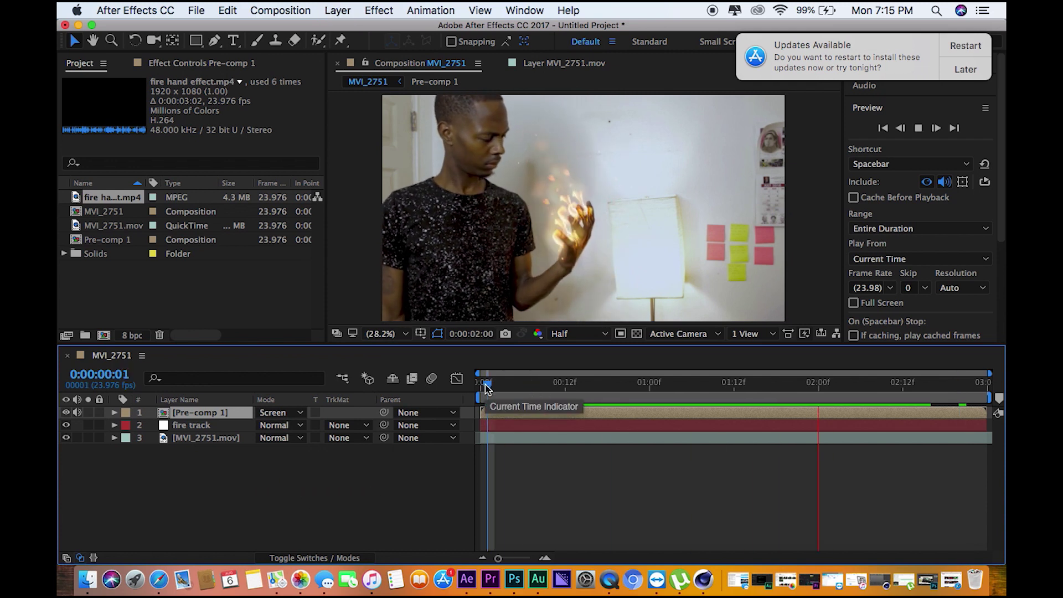
key("space")
Step: Add a 1920 x 1080 px deep orange solid above the other layers and set its opacity to 40%
left_click(336, 11)
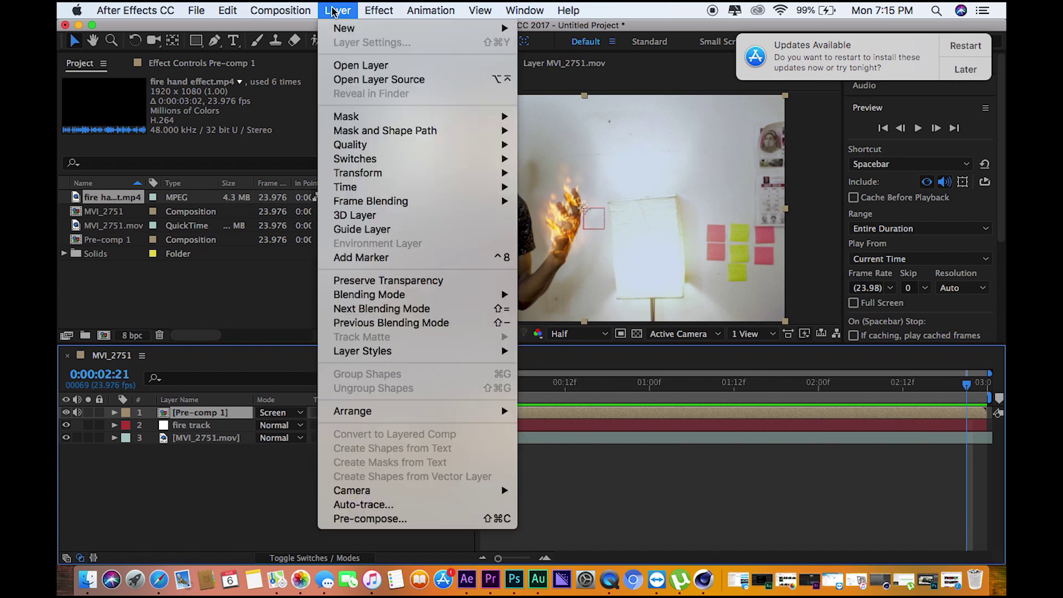
mouse_move(346, 28)
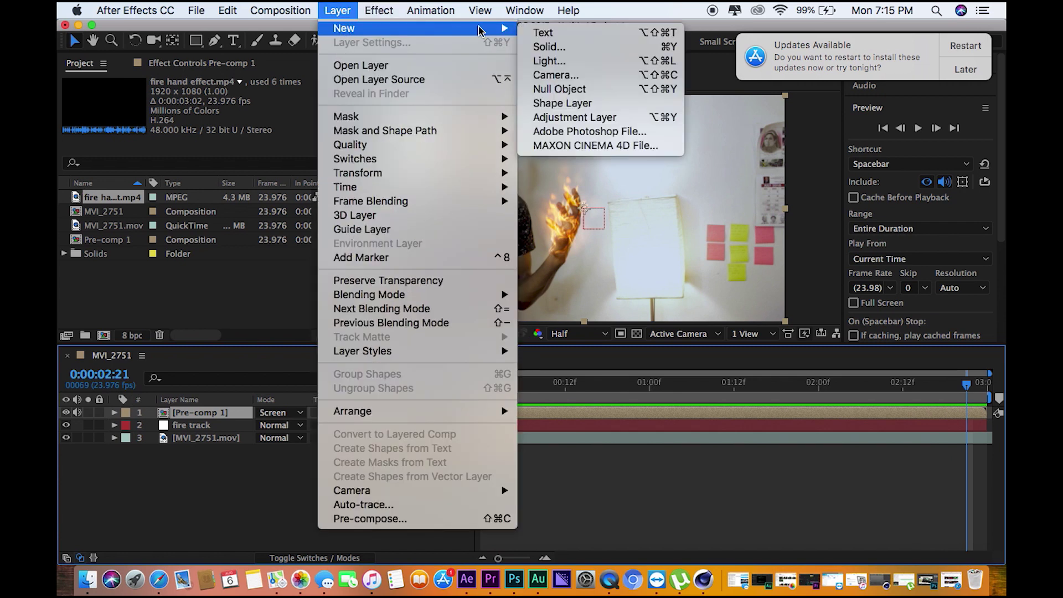
left_click(547, 47)
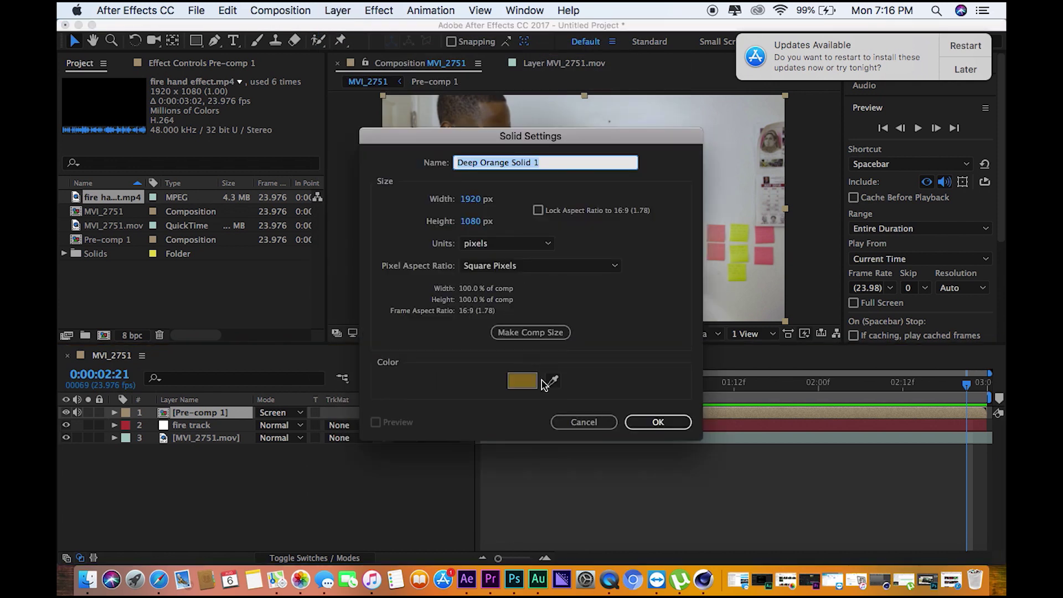
left_click(642, 423)
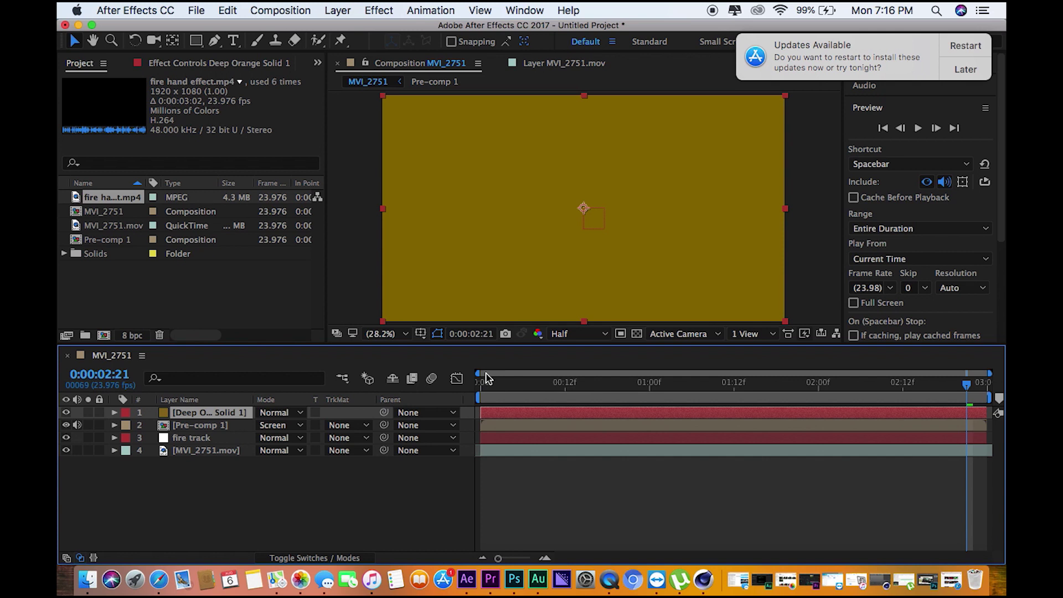
key("t")
left_click(265, 425)
type("40")
key("Return")
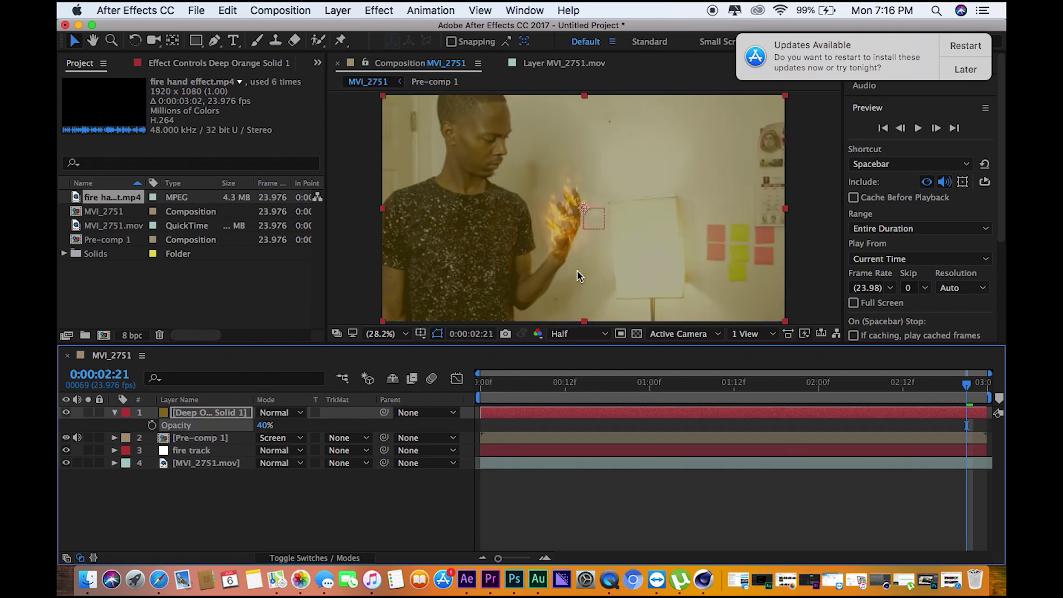
Step: Draw a closed curved Pen mask on the orange solid around the burning hand, forearm and chest, and adjust its curve near the lamp
key("g")
left_click(526, 298)
mouse_move(587, 280)
left_mouse_down()
mouse_move(603, 272)
mouse_move(610, 245)
left_mouse_up()
left_click(626, 151)
left_click_drag(553, 135, 529, 140)
left_click(483, 150)
left_click_drag(475, 160, 471, 187)
left_click(447, 214)
left_click(453, 251)
left_click_drag(487, 278, 505, 280)
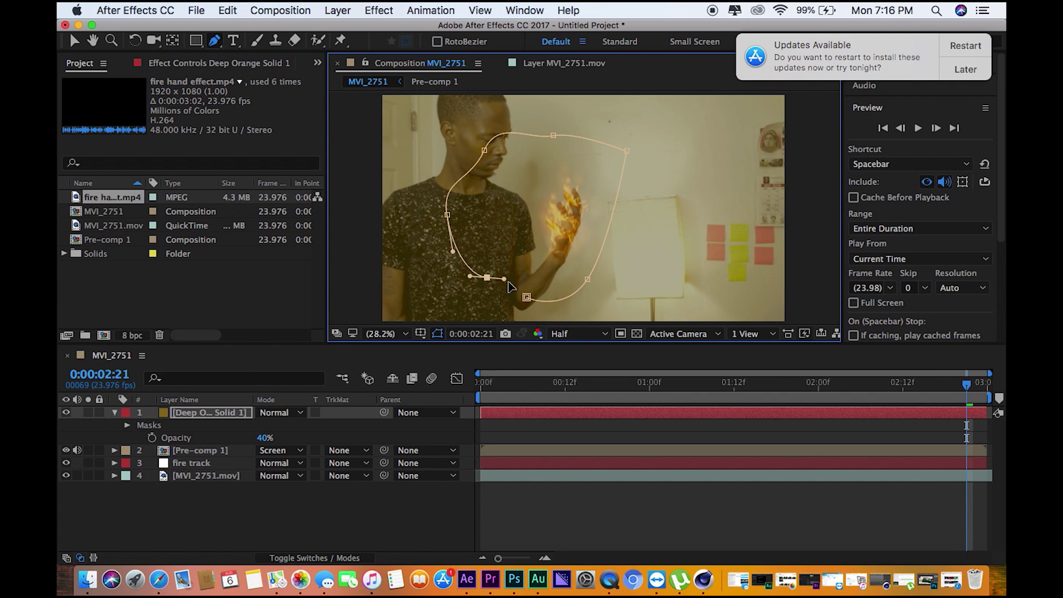
left_click(527, 297)
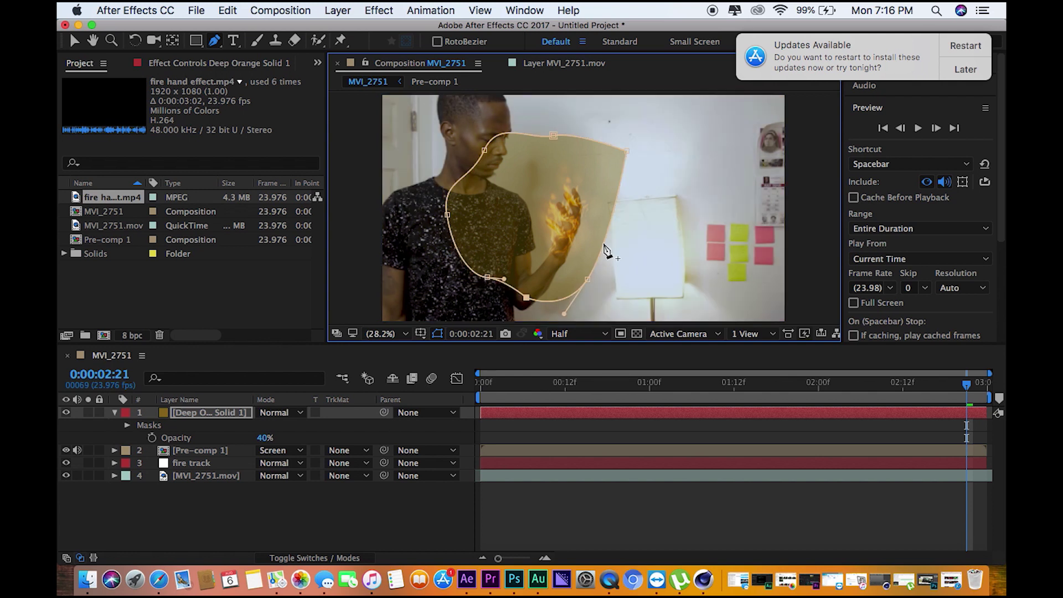
mouse_move(608, 228)
left_mouse_down()
mouse_move(630, 236)
mouse_move(632, 217)
mouse_move(610, 184)
mouse_move(608, 211)
left_mouse_up()
left_click_drag(626, 155, 637, 173)
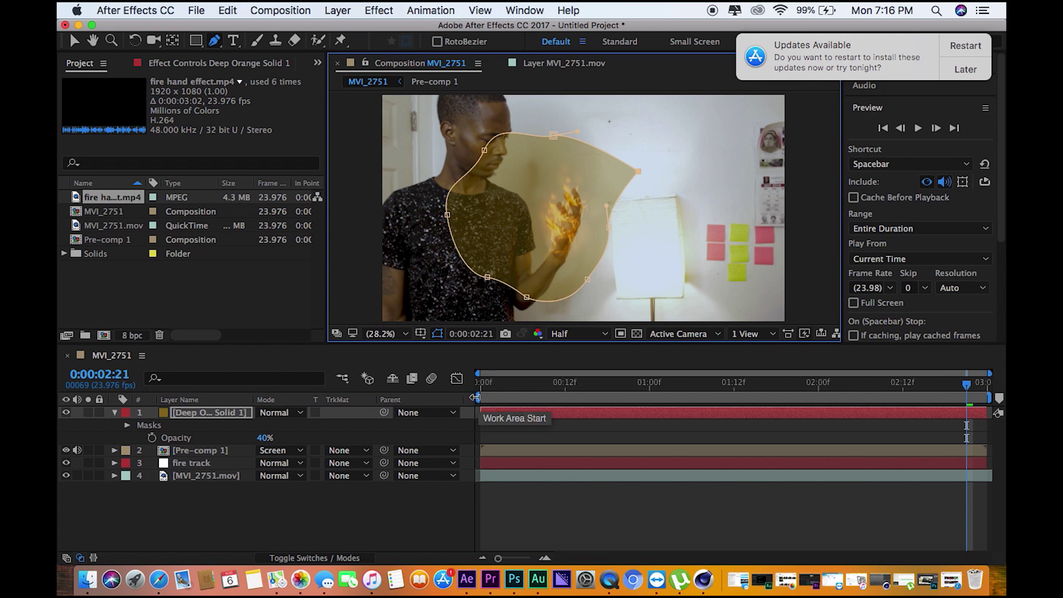
Step: Try 15% opacity on the masked orange solid and settle on 20%
left_click(265, 438)
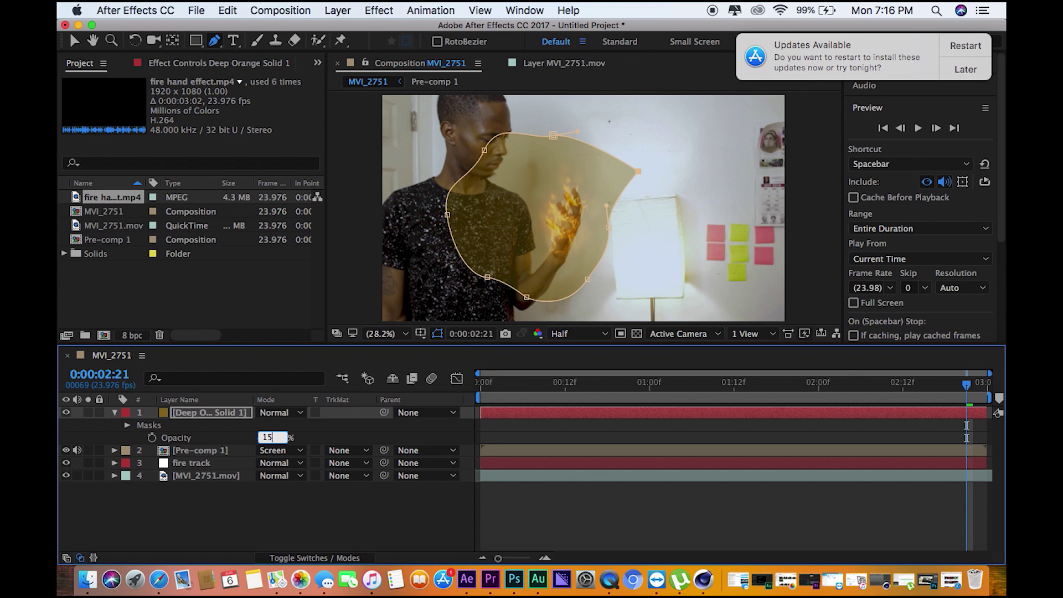
type("15")
key("Return")
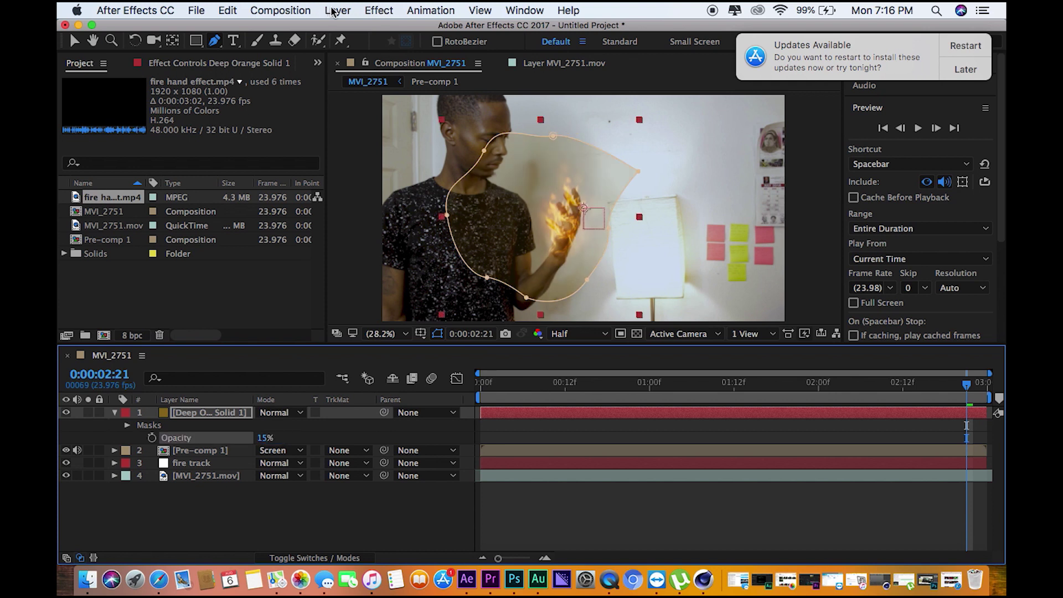
left_click(265, 438)
type("20")
key("Return")
Step: Apply a Gaussian Blur to the orange solid with a blurriness of 100
left_click(349, 9)
left_click(347, 21)
left_click(379, 10)
mouse_move(404, 107)
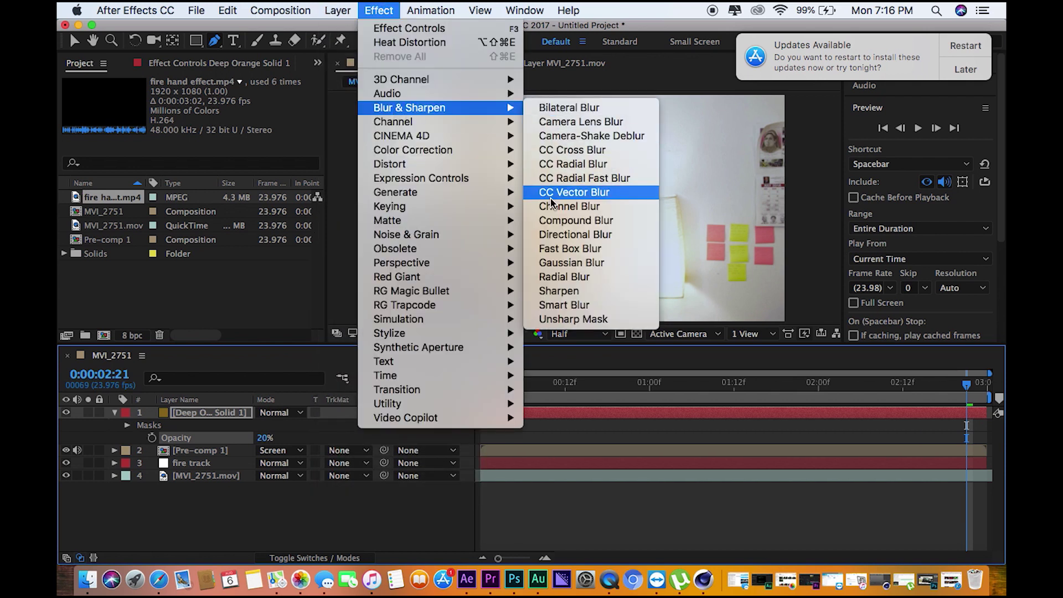
left_click(545, 263)
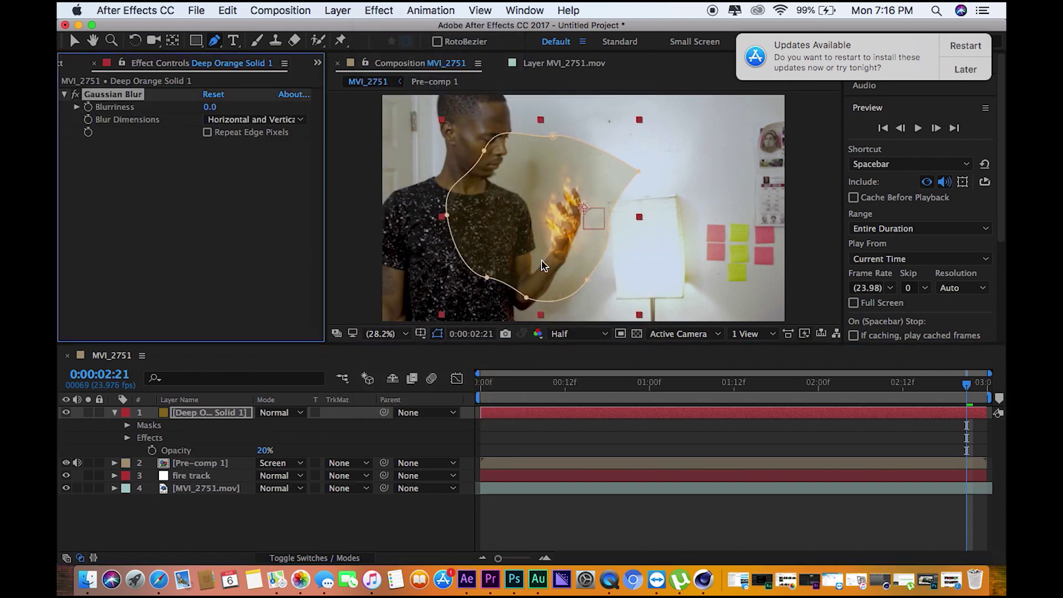
key("v")
left_click(211, 107)
type("100")
key("Return")
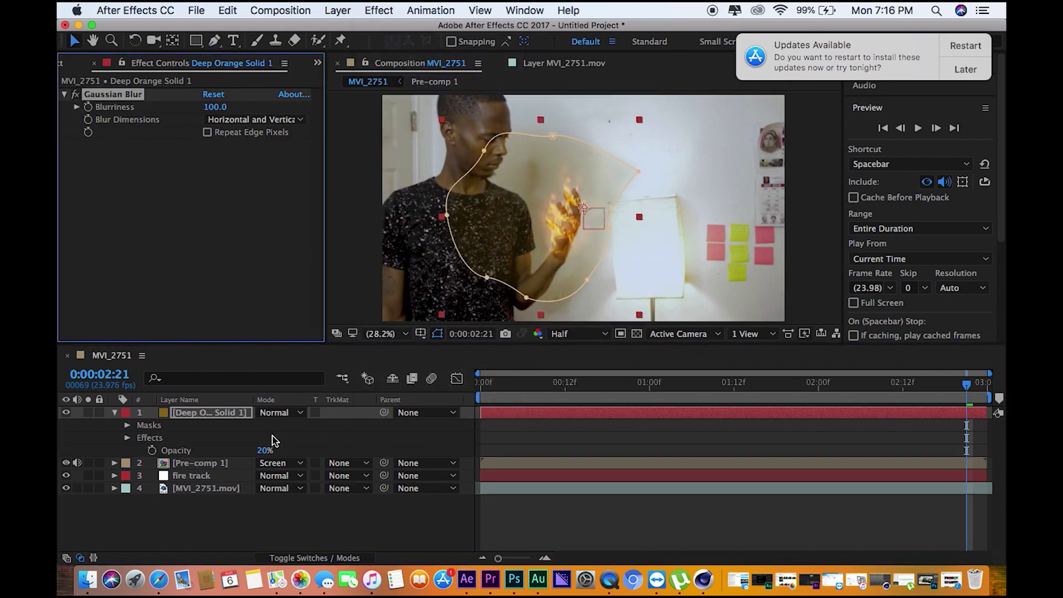
Step: Feather the orange solid's mask by 49 pixels and set its mask expansion to -8 pixels
key("m")
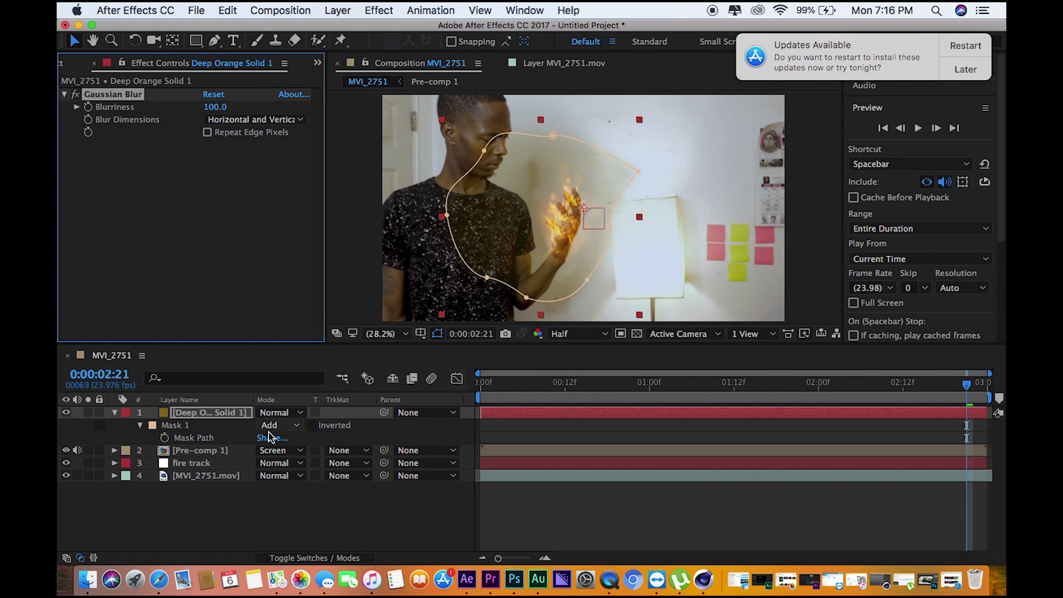
left_click(140, 425)
left_click(140, 426)
left_click_drag(275, 451, 317, 456)
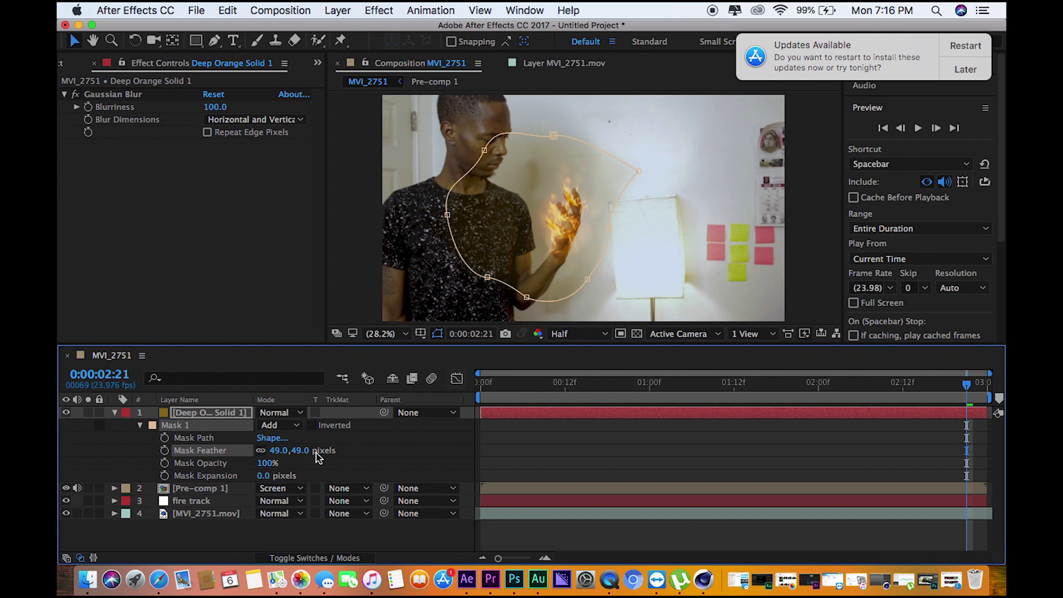
left_click_drag(262, 476, 258, 479)
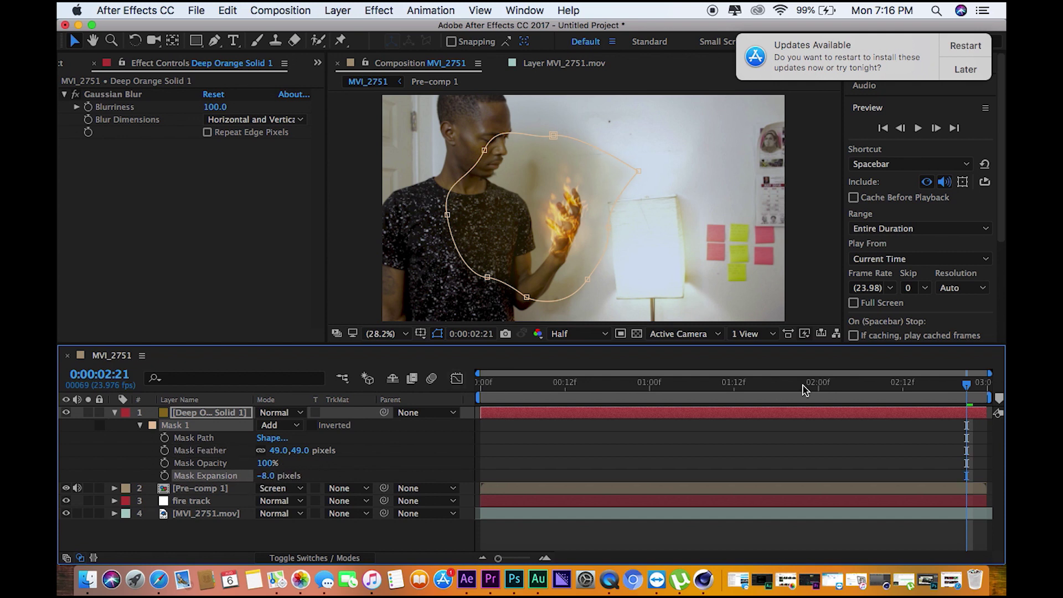
Step: Parent the orange solid to the fire track layer and trim the solid's start to 0:00:01:01
left_click_drag(554, 390, 512, 392)
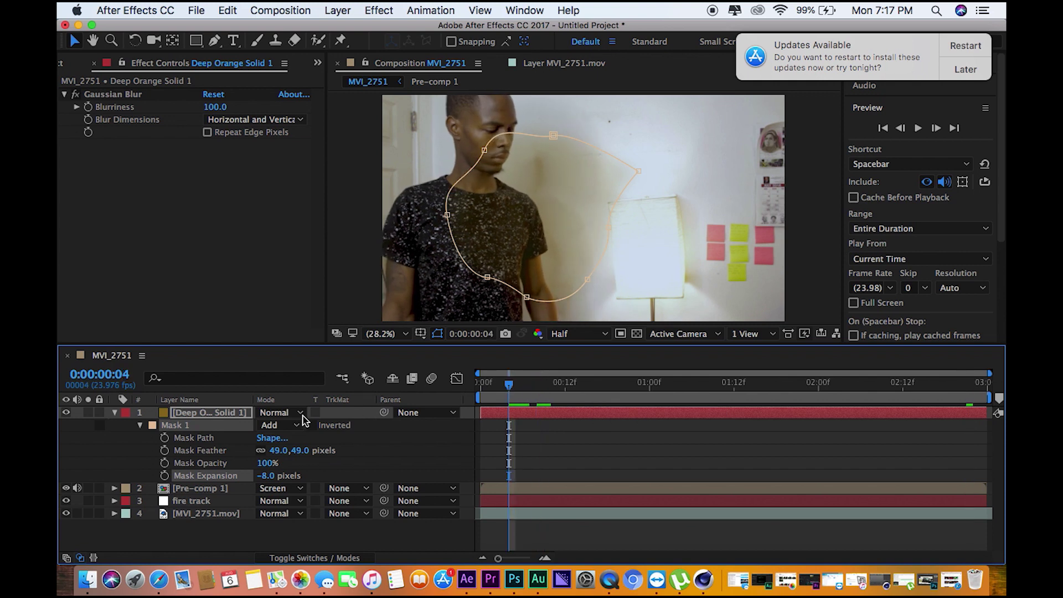
left_click_drag(384, 413, 334, 500)
left_click_drag(509, 390, 655, 394)
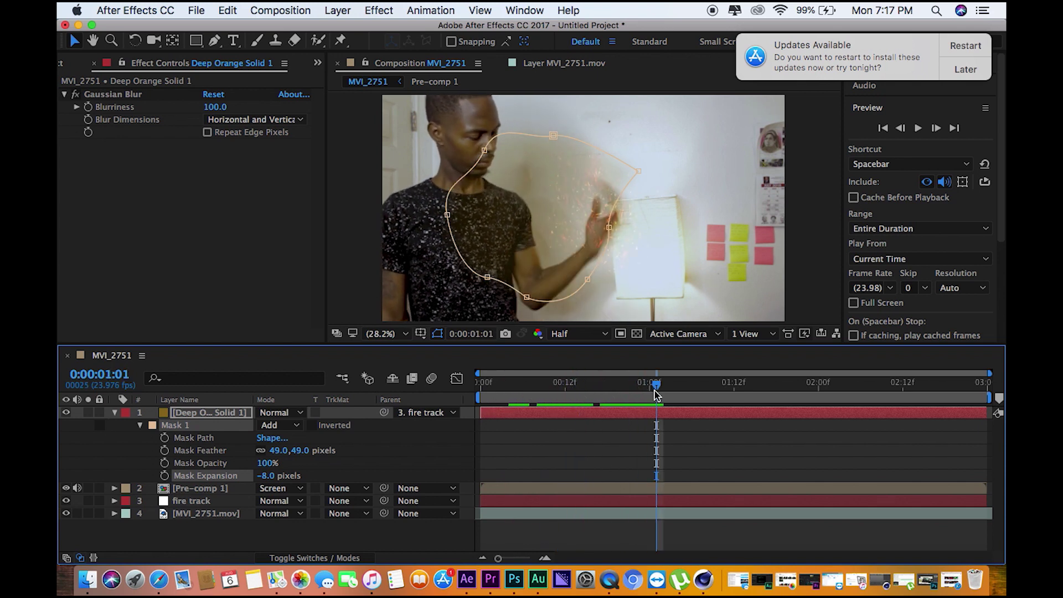
left_click(479, 424)
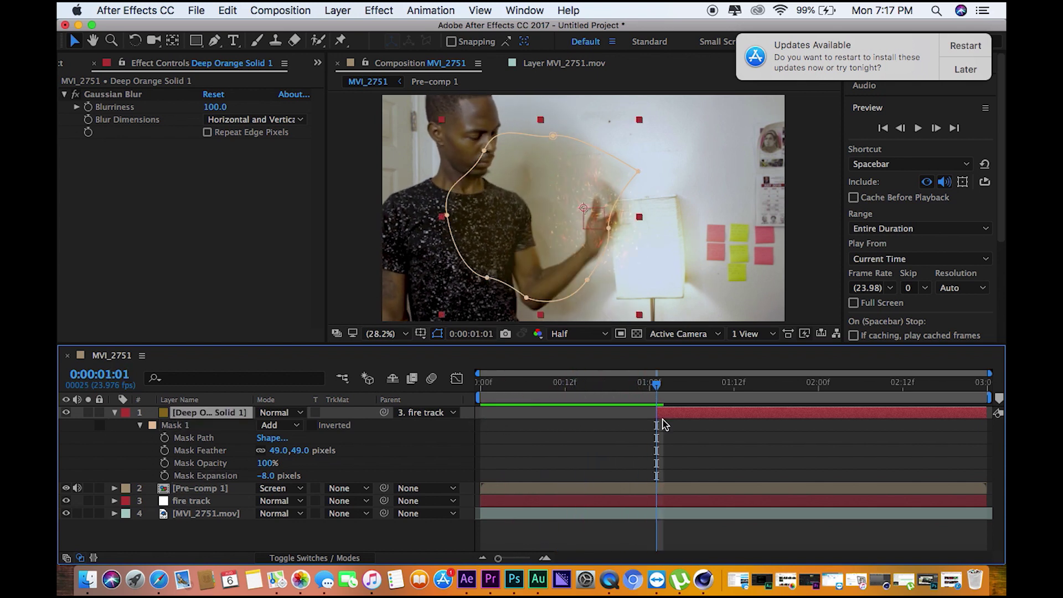
Step: Preview the orange glow with the fire from 0:00:00:14 and again from 0:00:01:03
left_click(576, 389)
key("space")
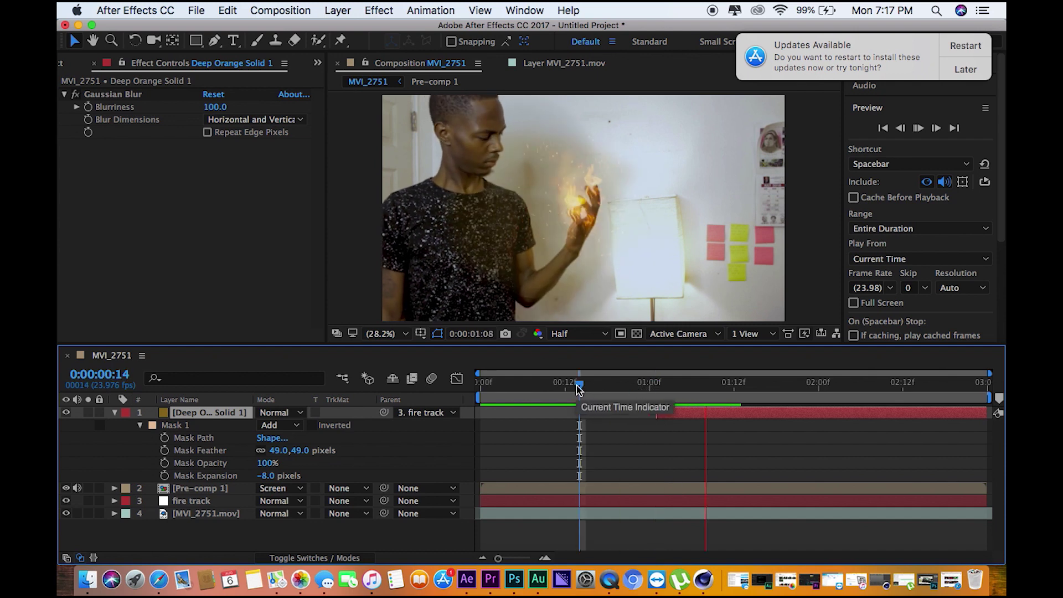
key("space")
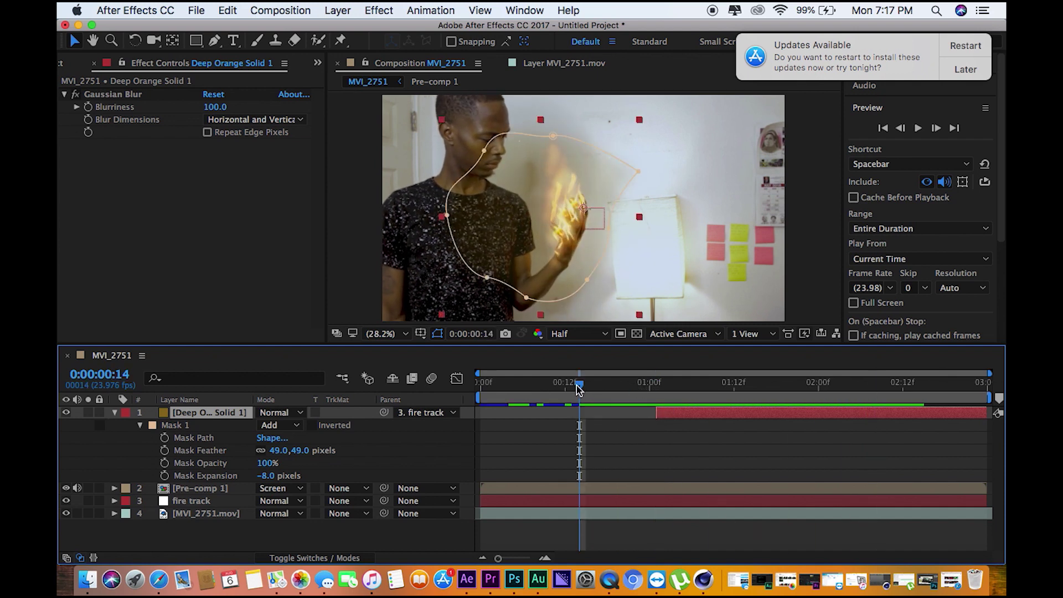
left_click_drag(577, 389, 670, 388)
key("space")
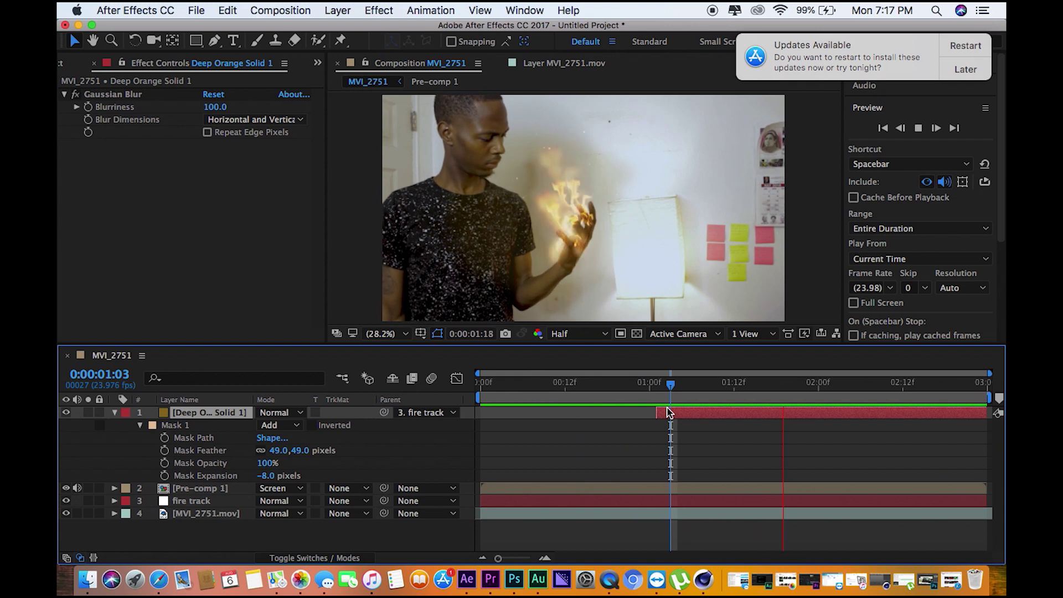
Step: Split the orange solid at 0:00:01:04 and delete the segment after the split, leaving a short flash
key("space")
left_click_drag(665, 396, 678, 398)
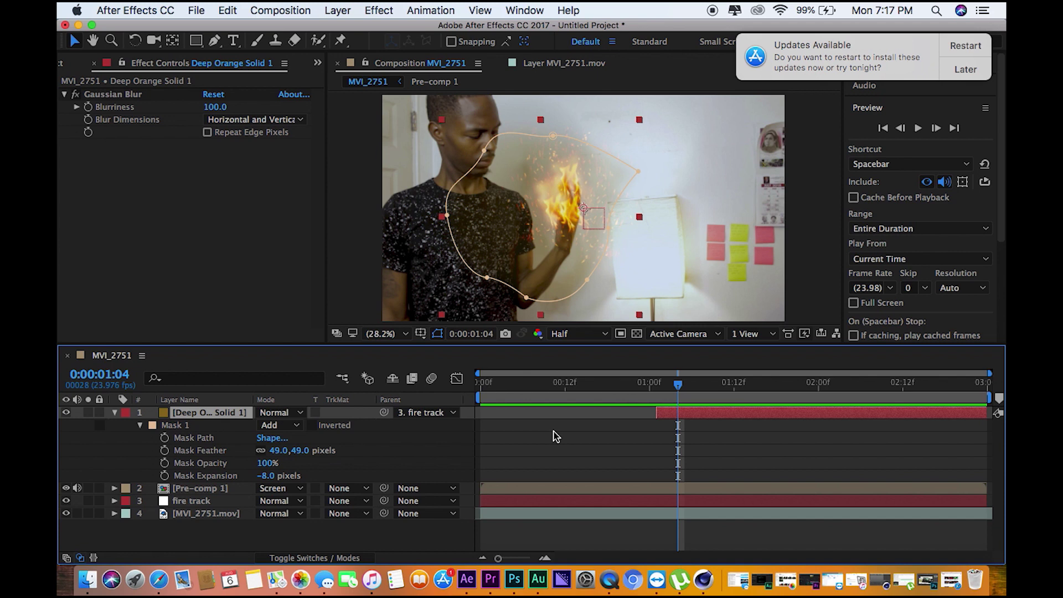
key("super+shift+d")
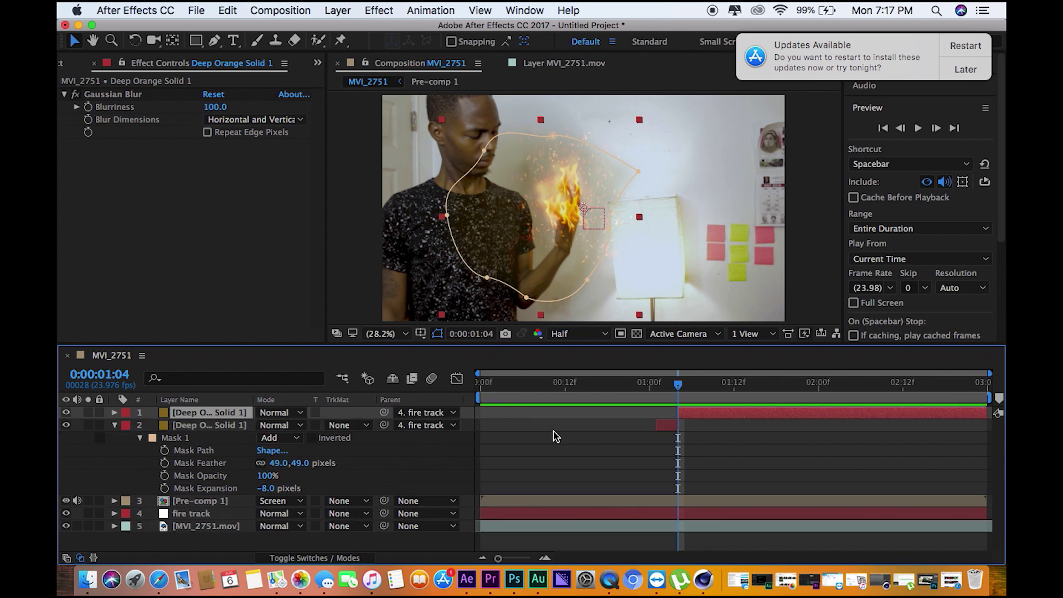
left_click_drag(678, 412, 706, 414)
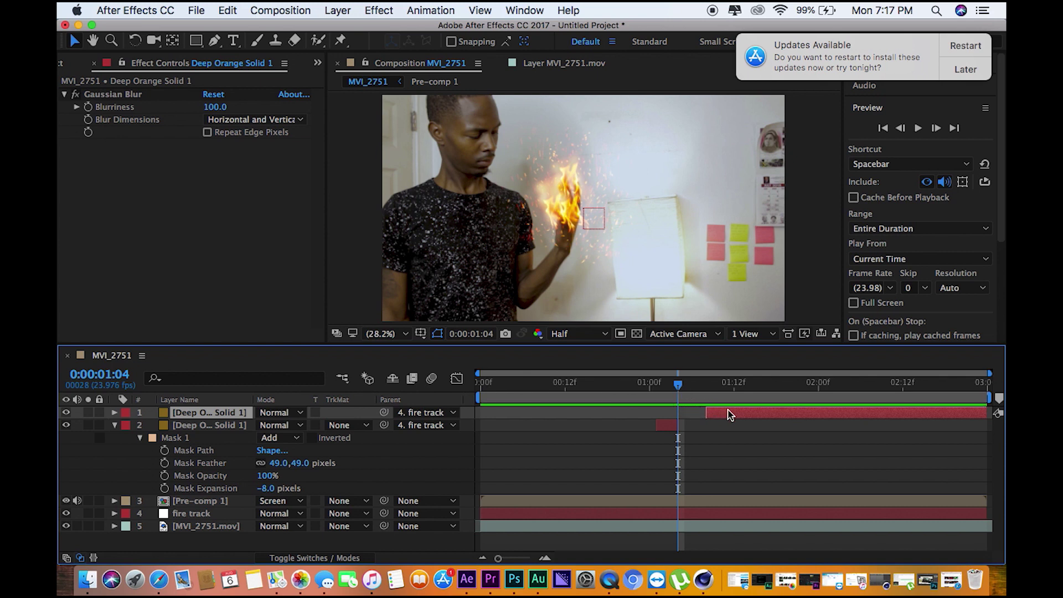
key("Delete")
Step: Duplicate the short orange solid six times, staggering the copies at even intervals along the timeline up to the composition's end
left_click(665, 389)
left_click(668, 413)
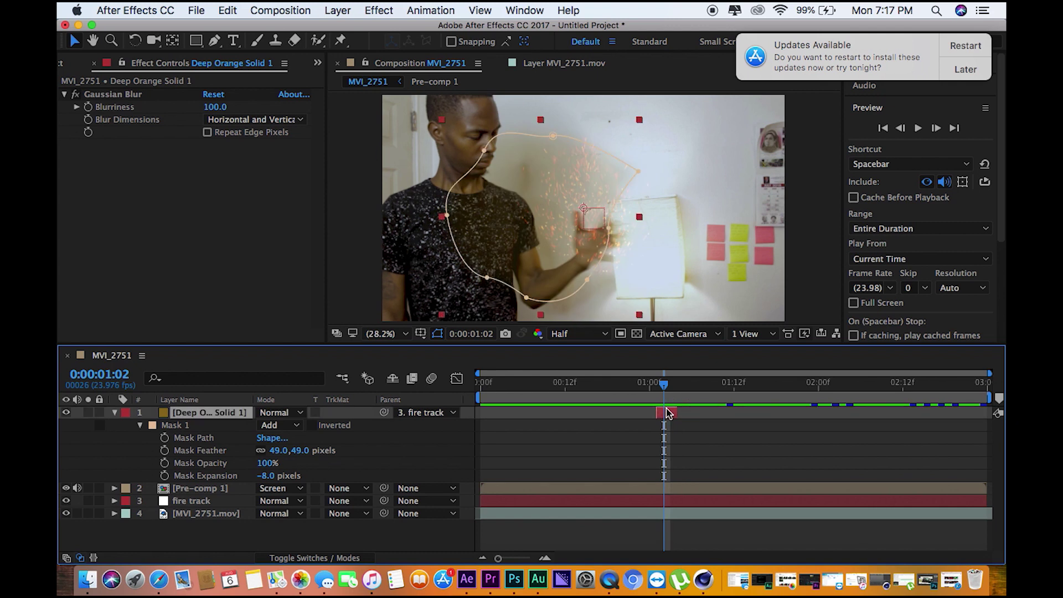
key("super+d")
left_click_drag(667, 412, 954, 417)
key("super+d")
key("super+d")
key("super+d")
key("super+d")
key("super+d")
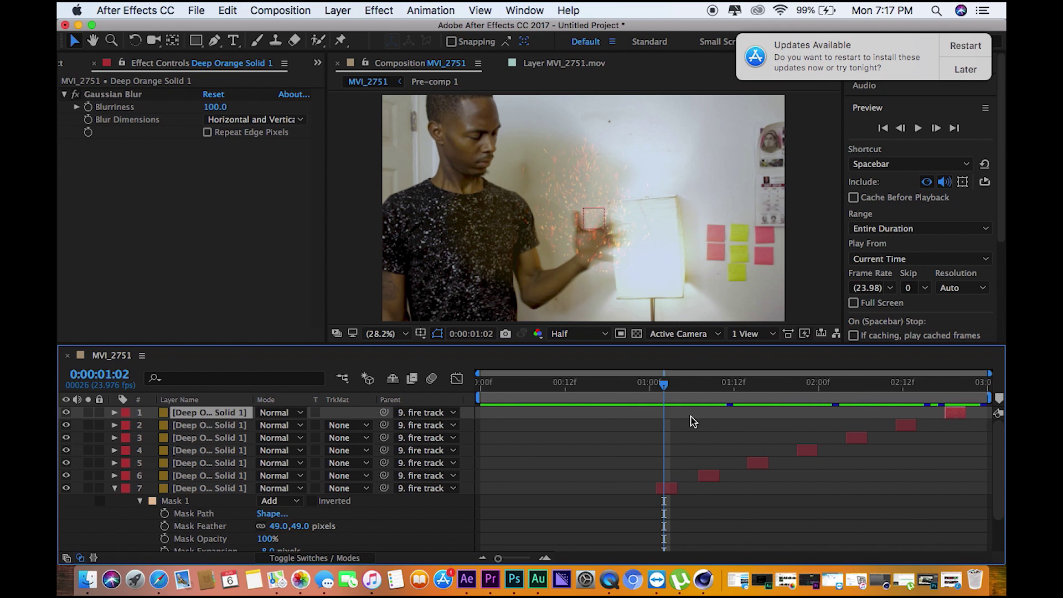
Step: Preview the flashing orange glow with the fire from 0:00:00:16
left_click(595, 383)
key("space")
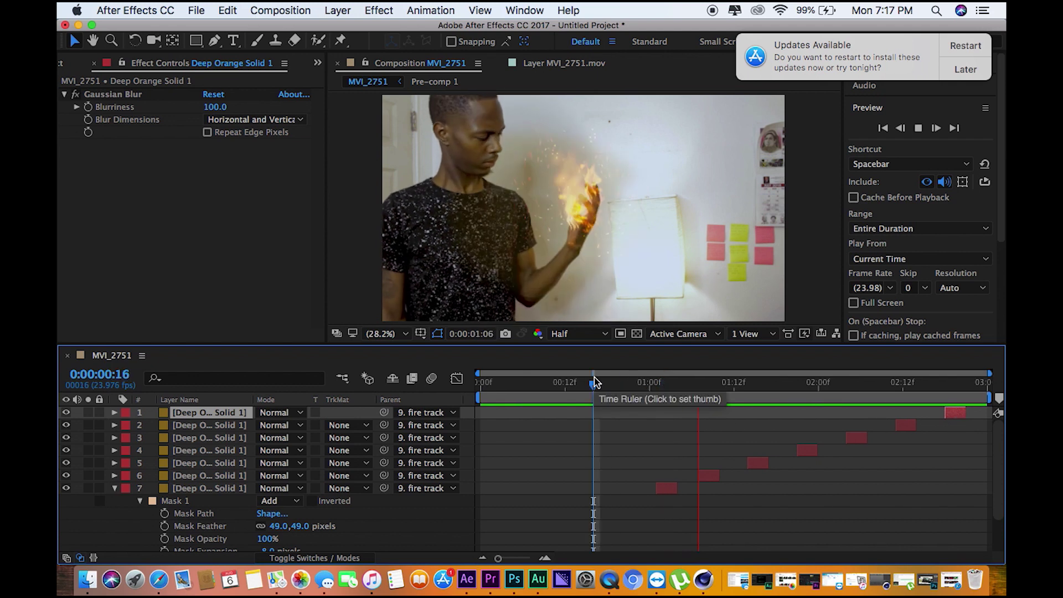
key("space")
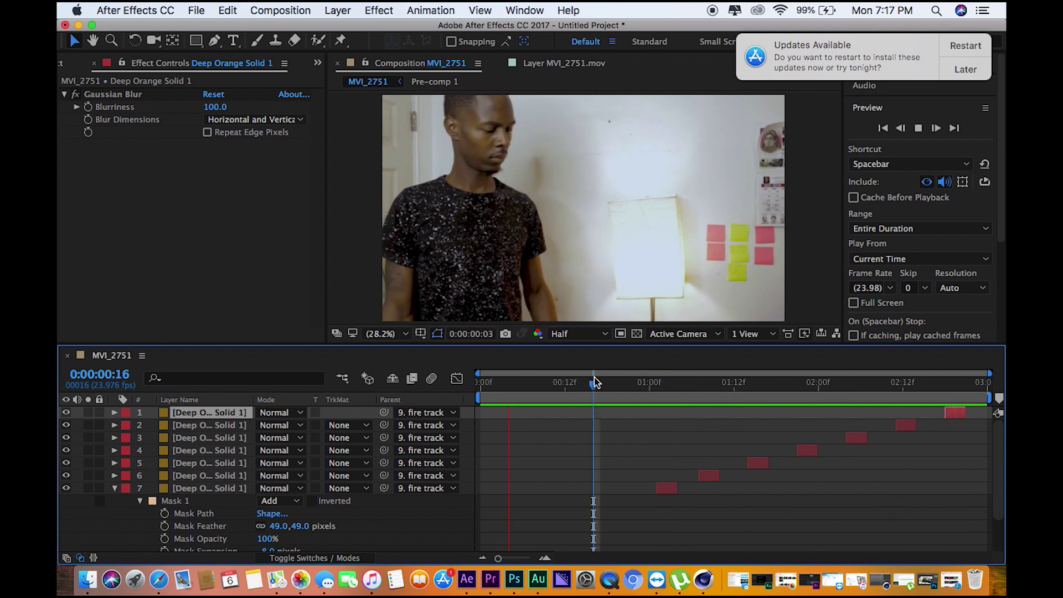
key("space")
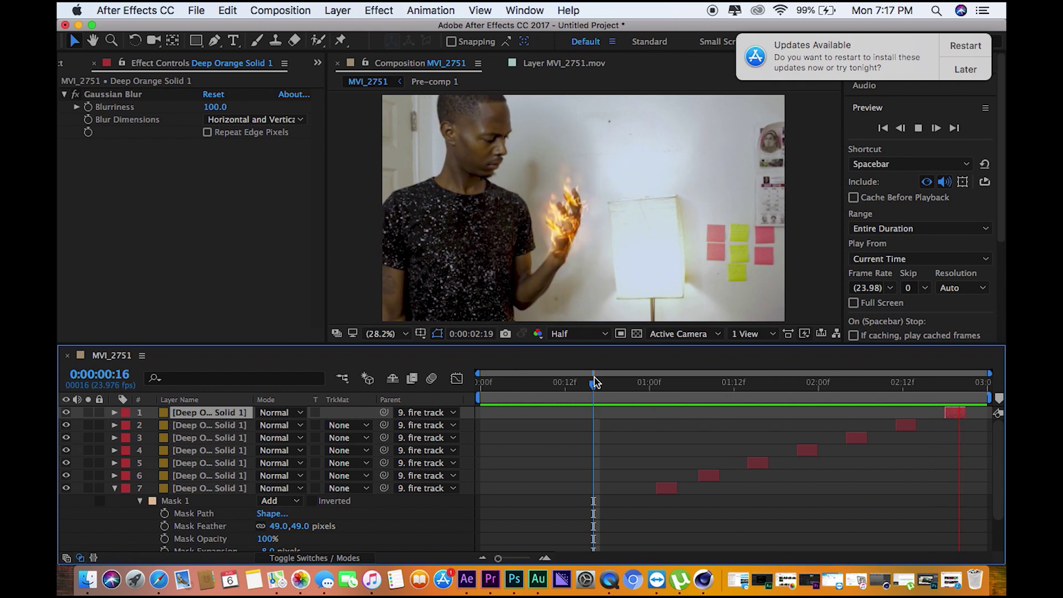
key("space")
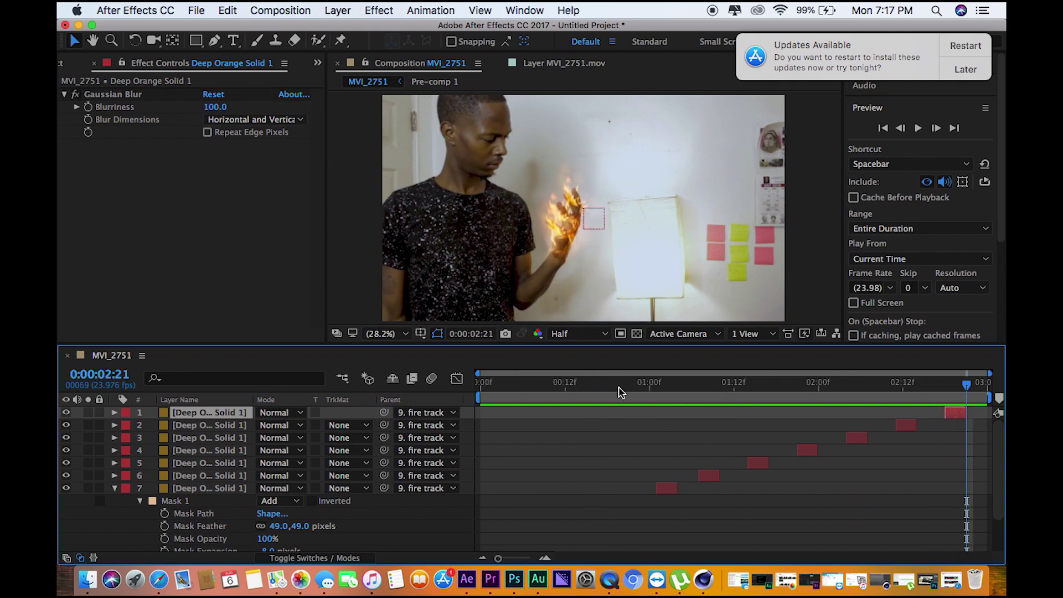
Step: Set the opacity of all seven orange solids to 5%
left_click(229, 414)
left_click(229, 425, "shift")
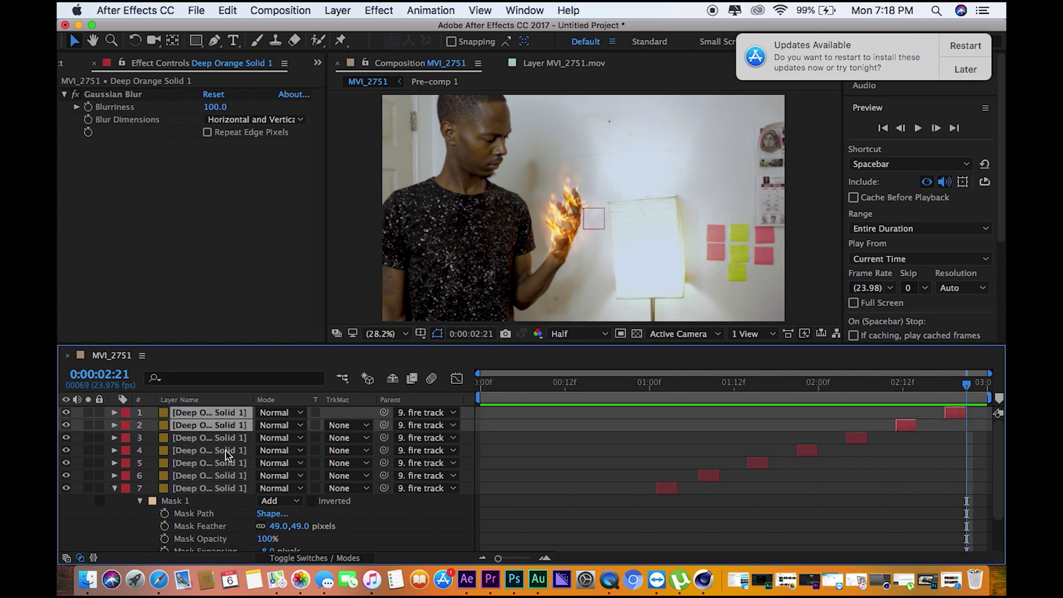
left_click(227, 438, "shift")
left_click(227, 452, "shift")
left_click(224, 465, "shift")
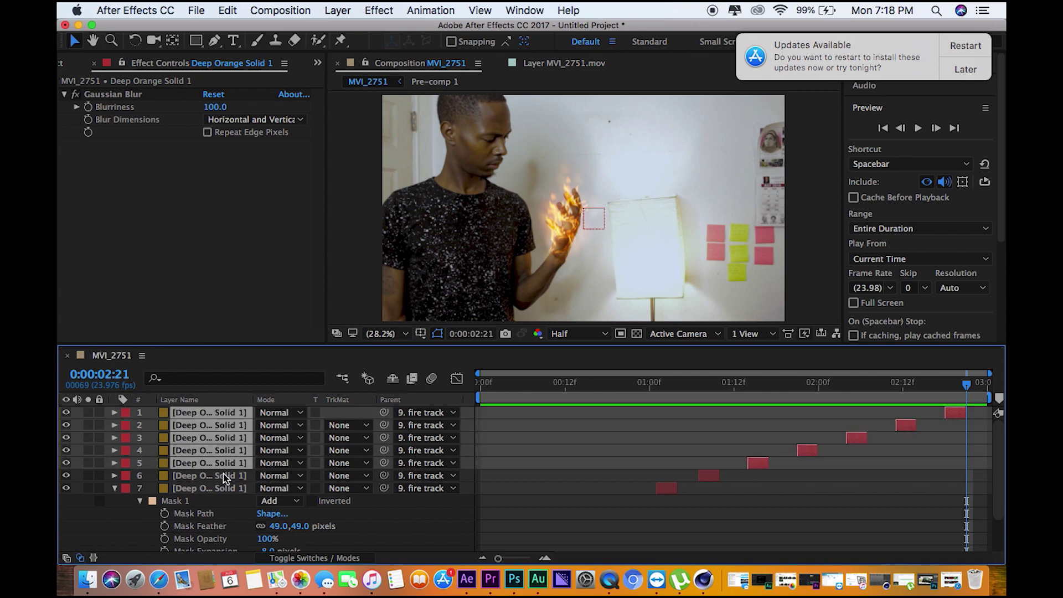
left_click(223, 476, "shift")
left_click(223, 488, "shift")
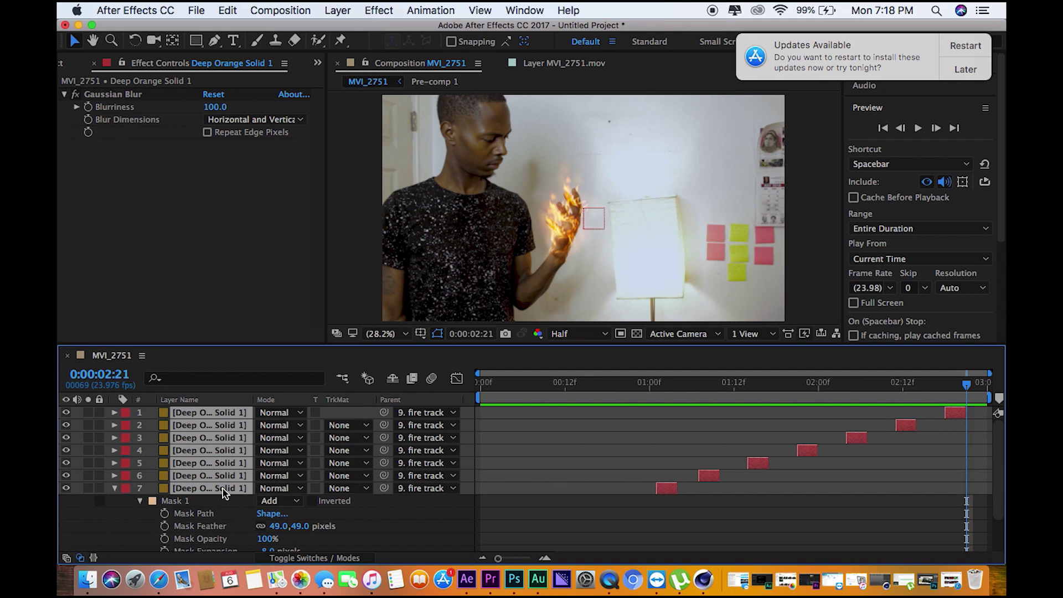
key("t")
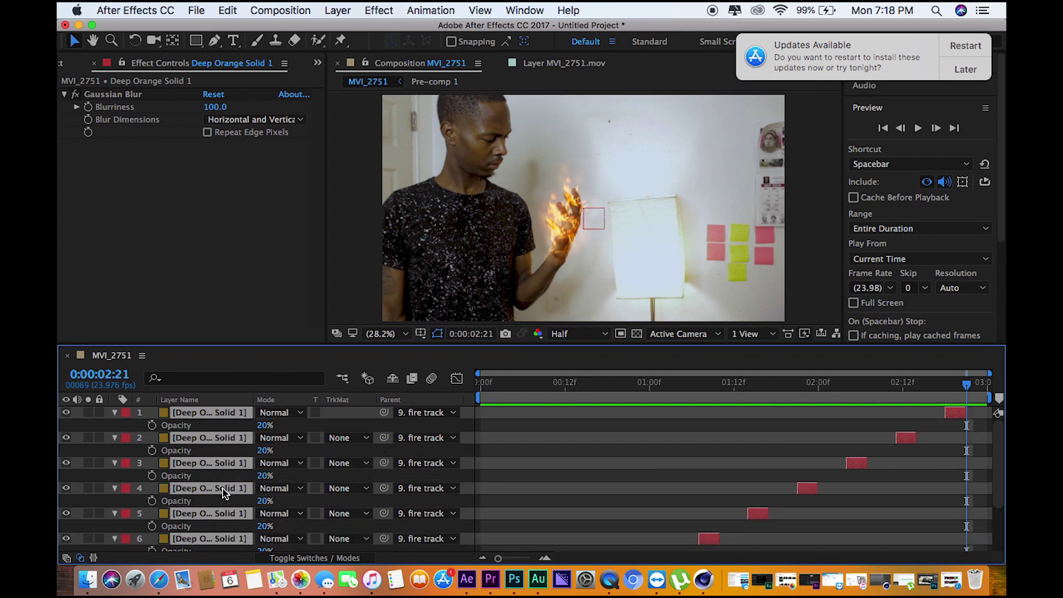
left_click(261, 425)
type("5")
key("Return")
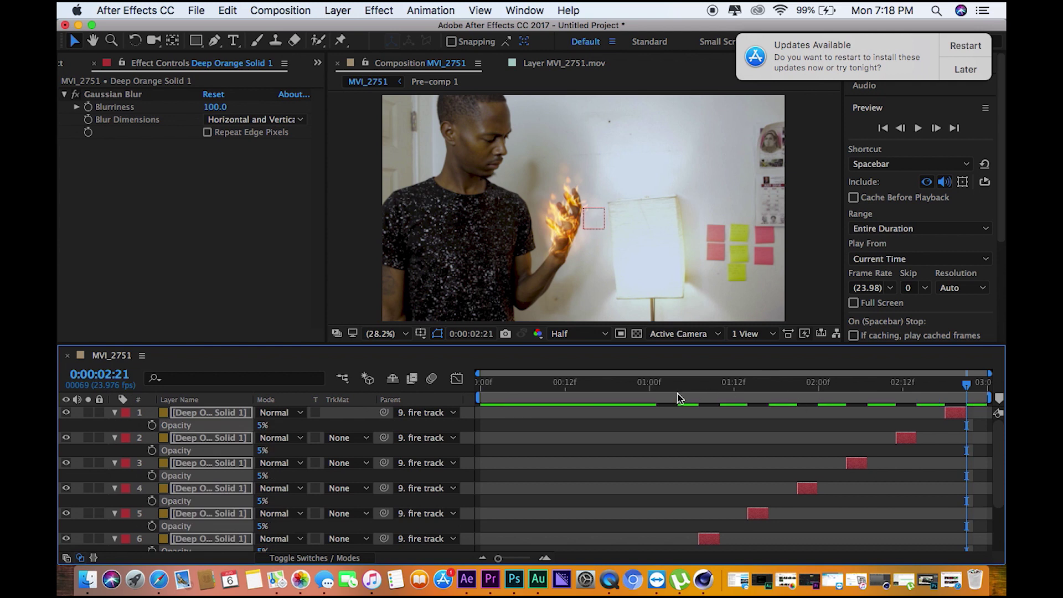
Step: Preview the glow from 0:00:01:01 and set the opacity of all the orange solids to 8%
left_click(656, 388)
key("space")
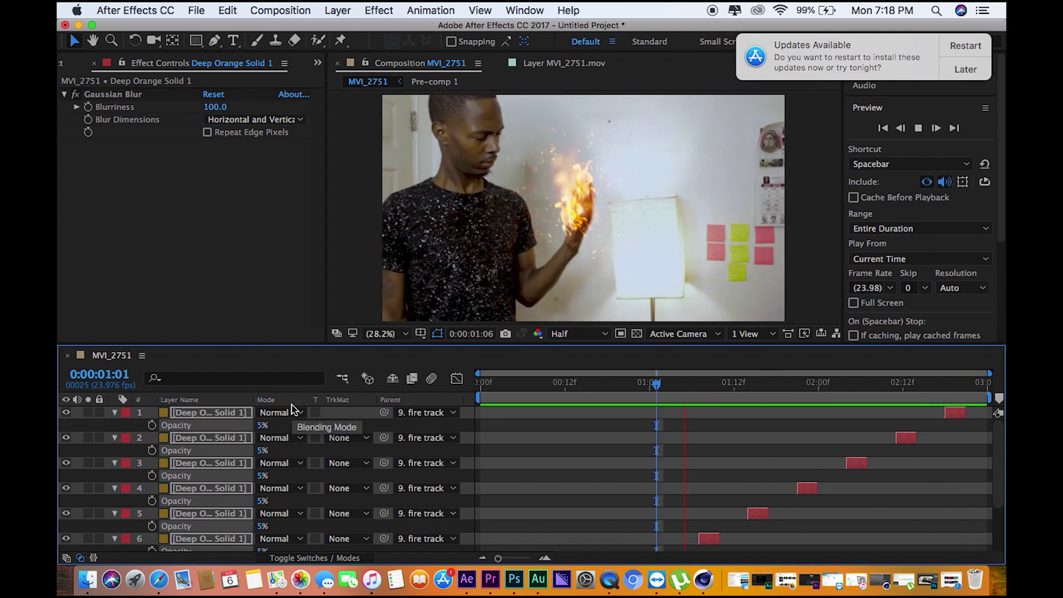
left_click(263, 425)
type("8")
key("Return")
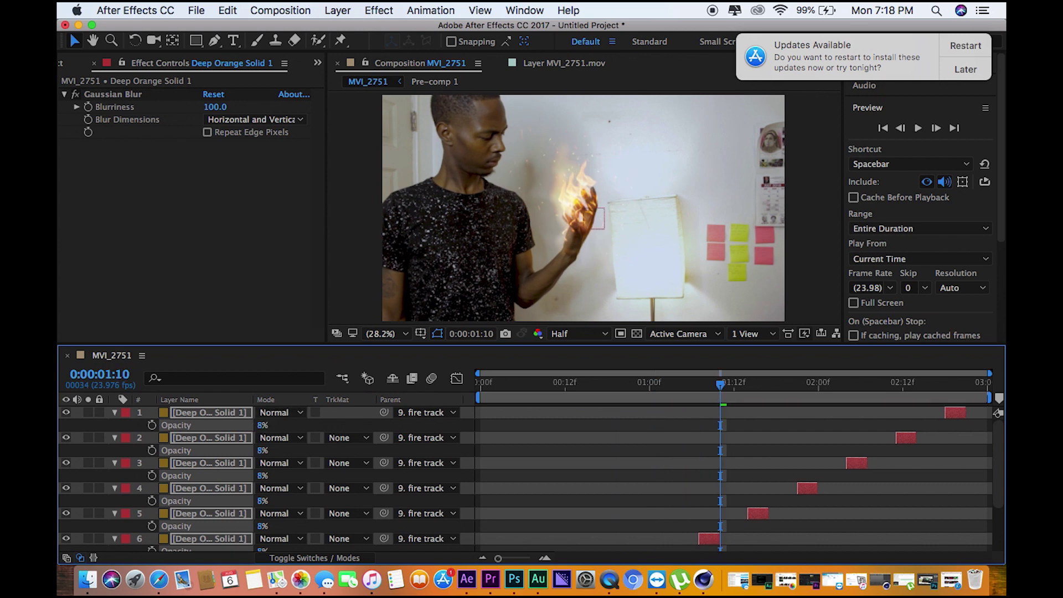
Step: Preview the flickering glow from 0:00:00:18 and postpone the system update reminder until tomorrow
left_click(607, 391)
key("space")
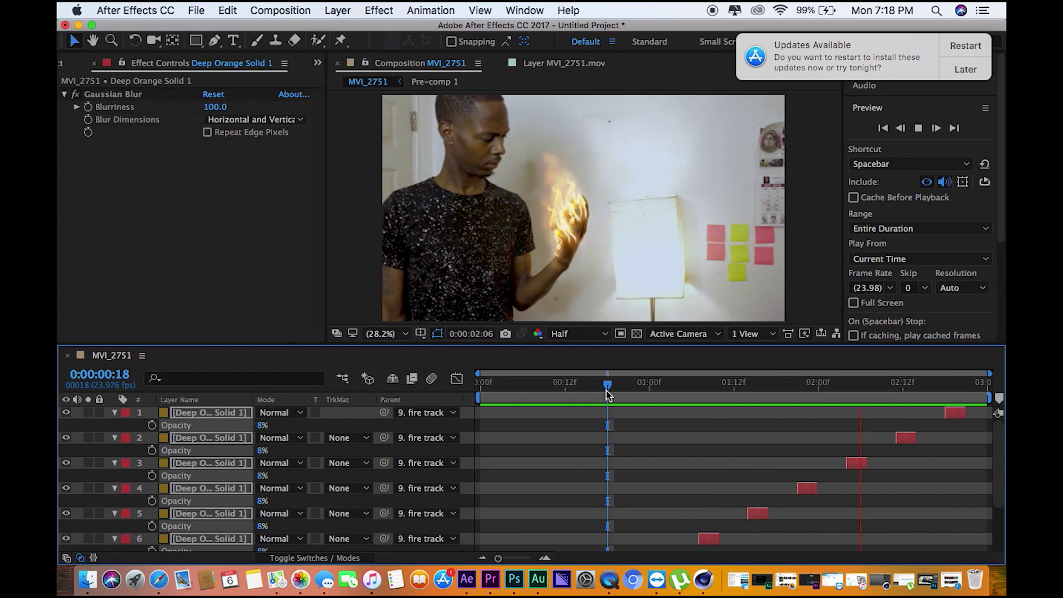
left_click(964, 71)
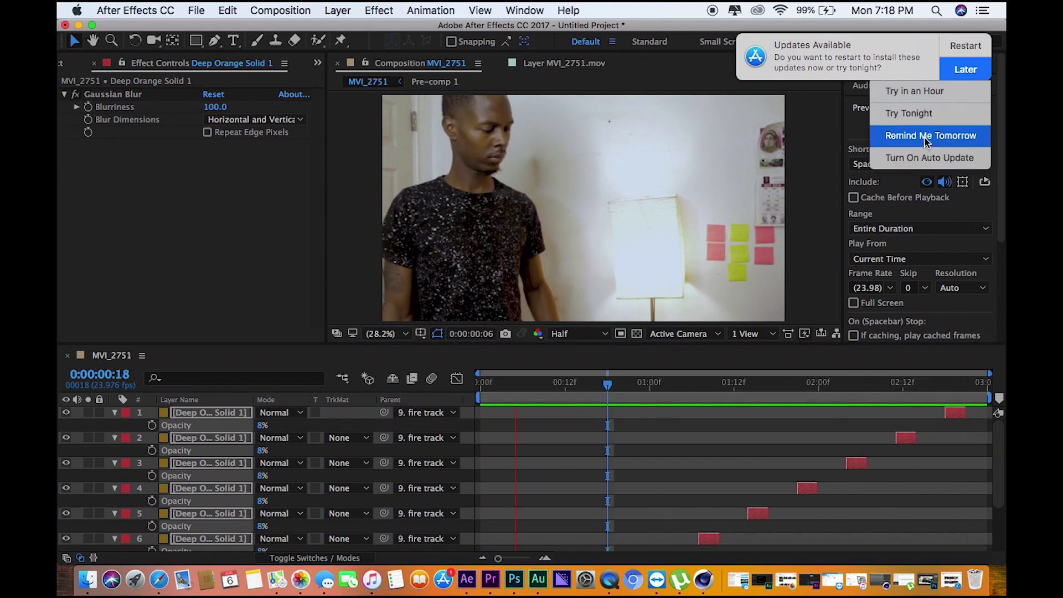
left_click(926, 138)
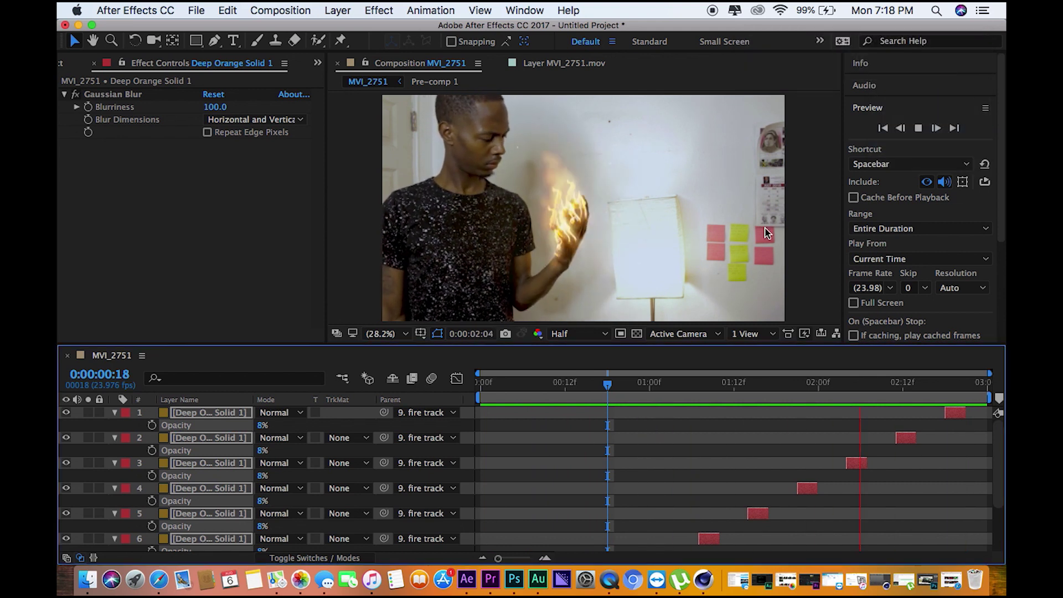